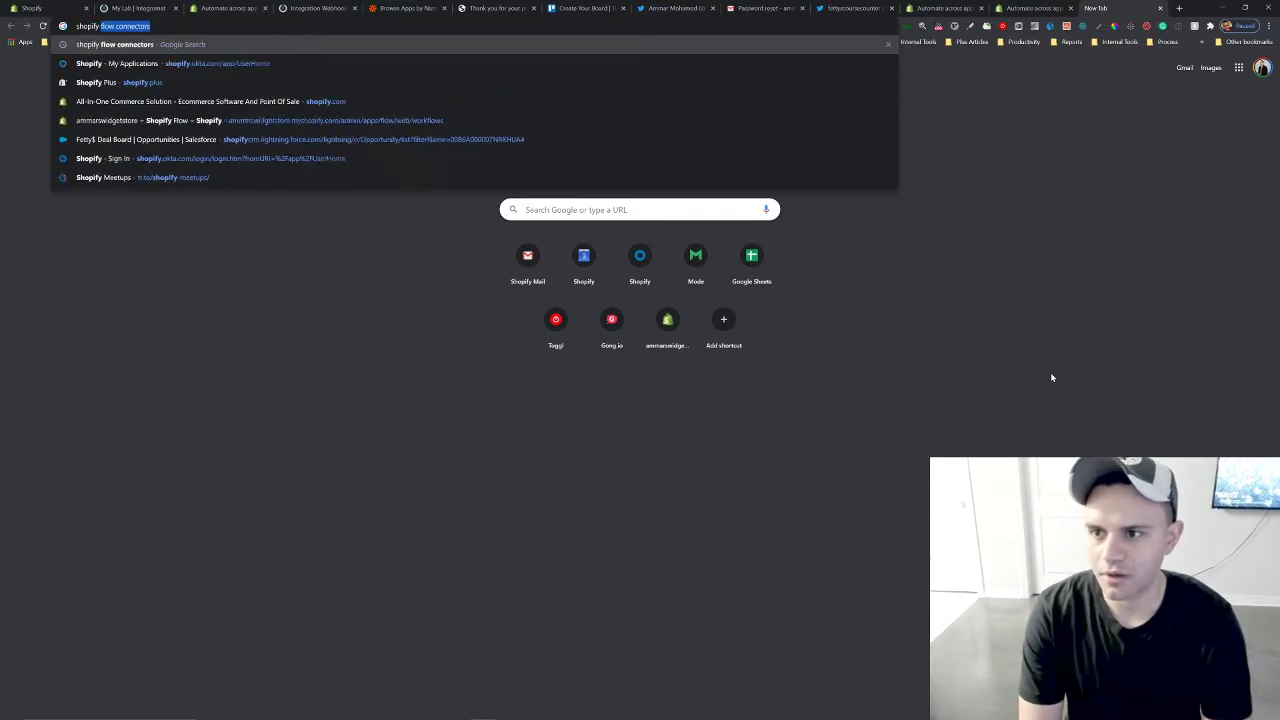
# Search the web for Shopify Flow connectors and browse the help page listing apps that work with Flow.
pyautogui.press('Return')
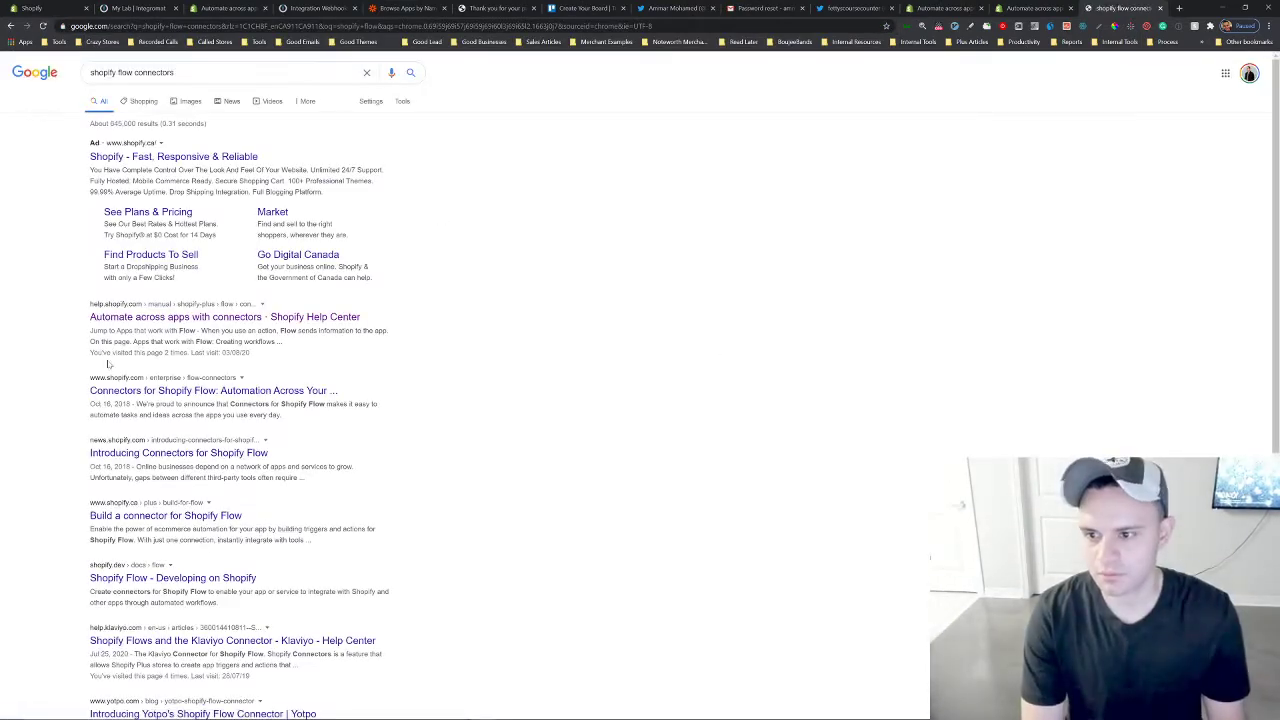
pyautogui.click(150, 317)
pyautogui.scroll(-7, 574, 381)
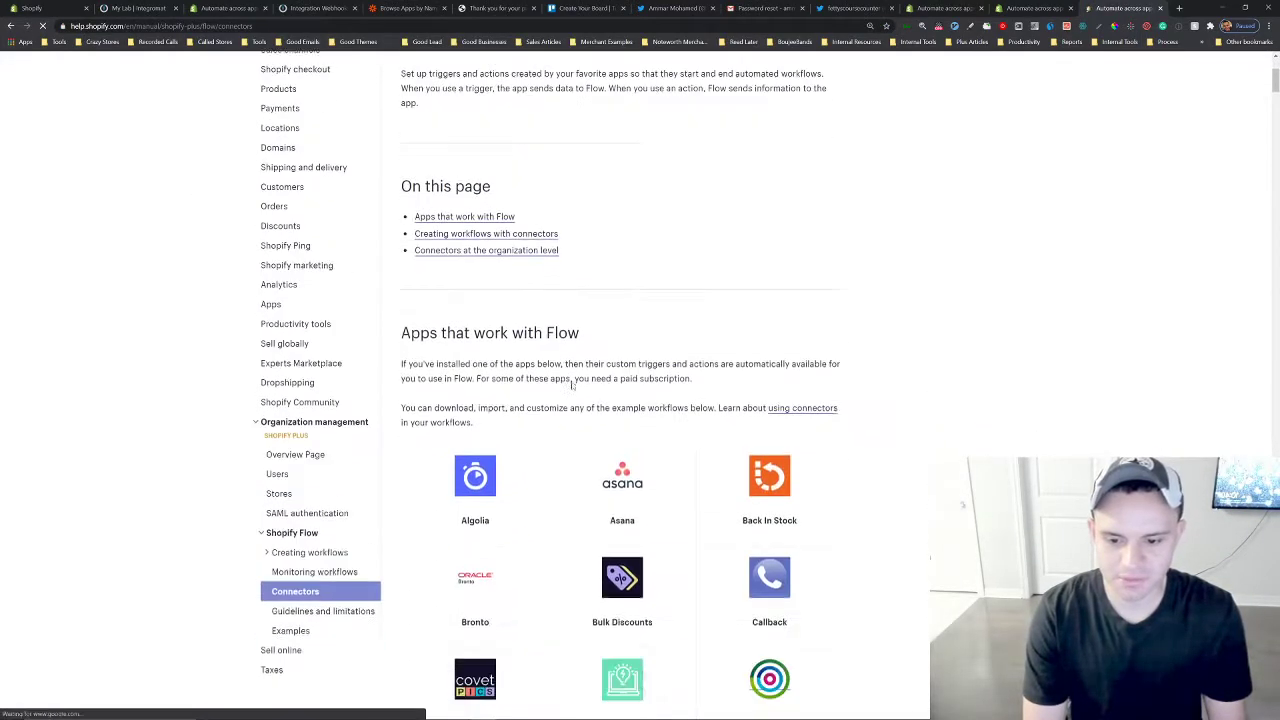
pyautogui.scroll(-5, 677, 403)
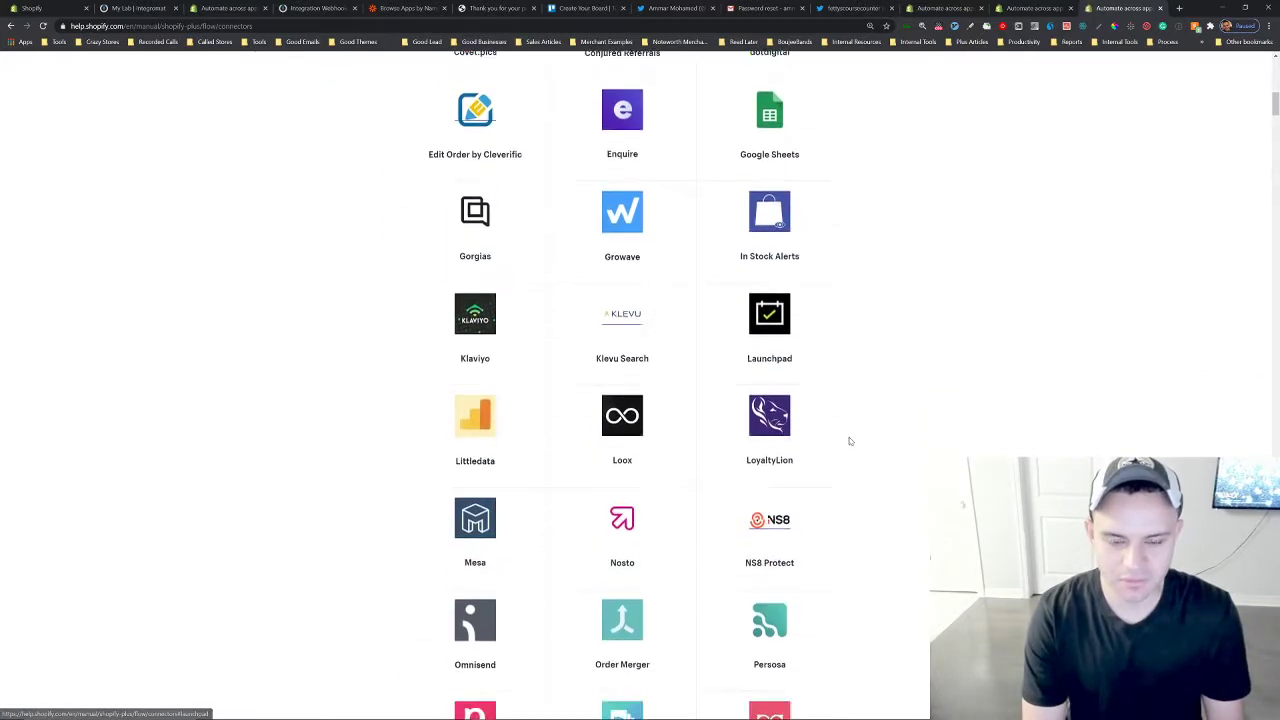
pyautogui.scroll(-4, 593, 464)
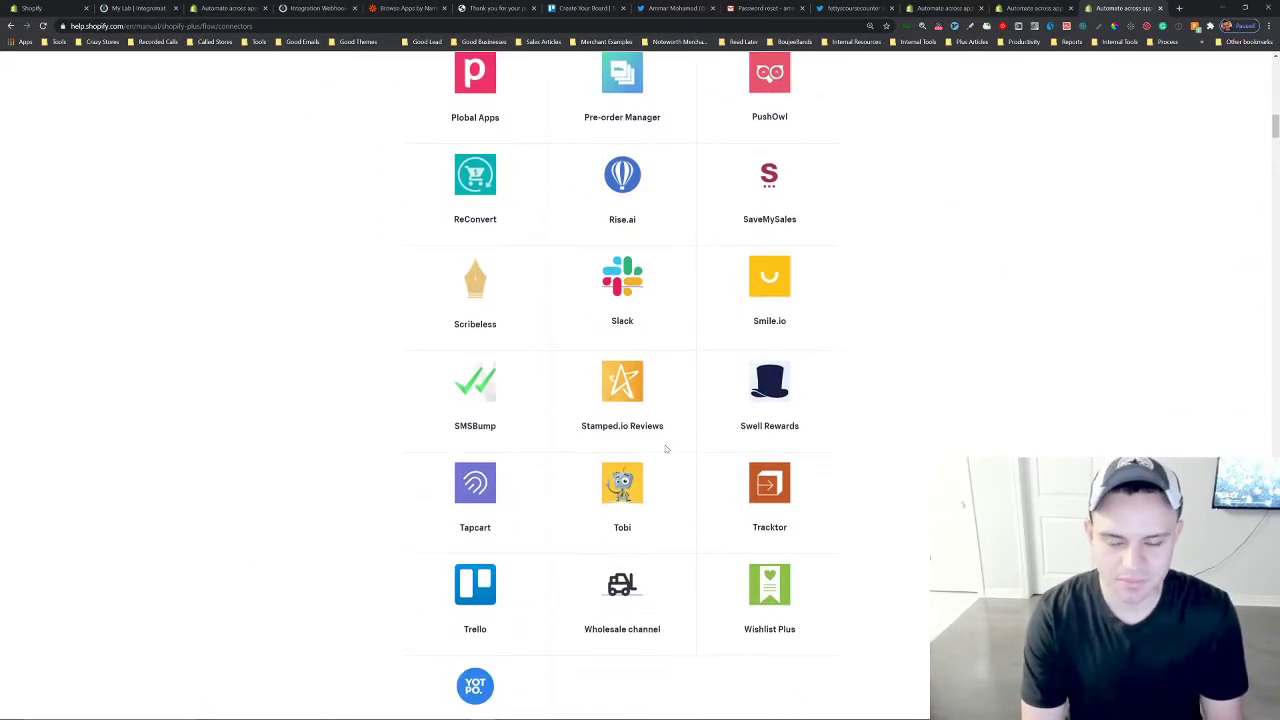
pyautogui.scroll(3, 534, 479)
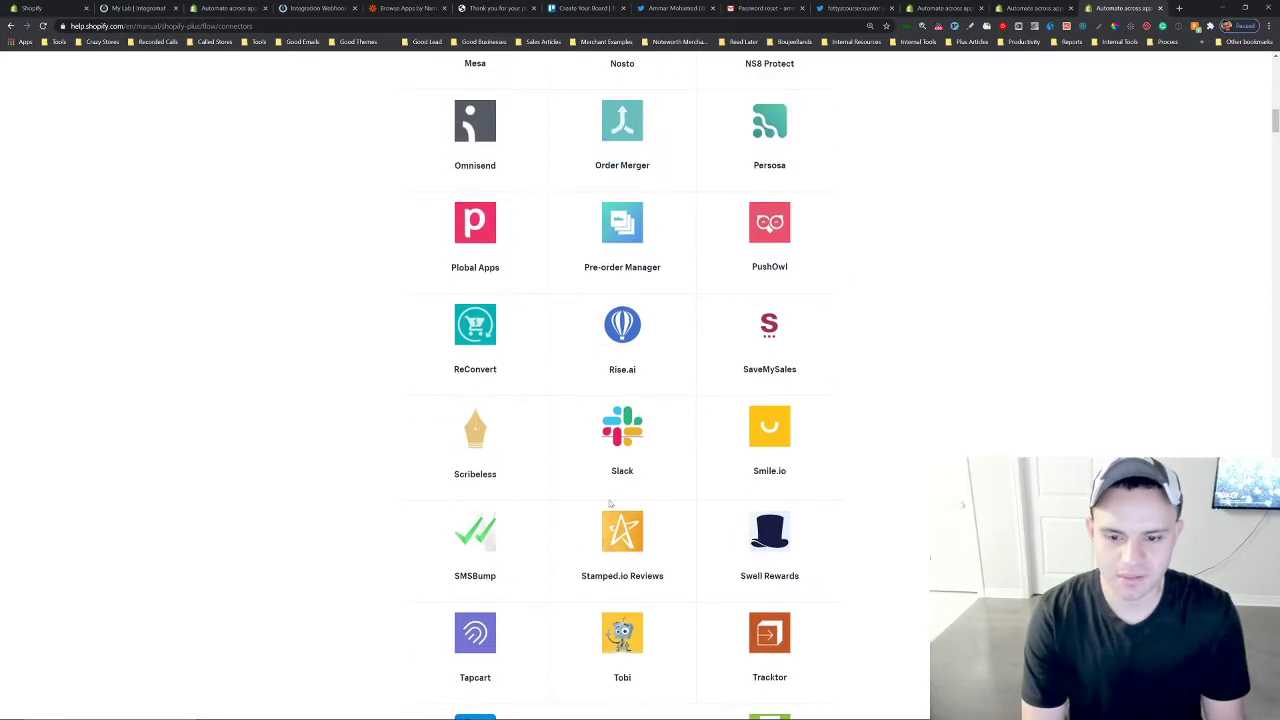
pyautogui.scroll(8, 580, 480)
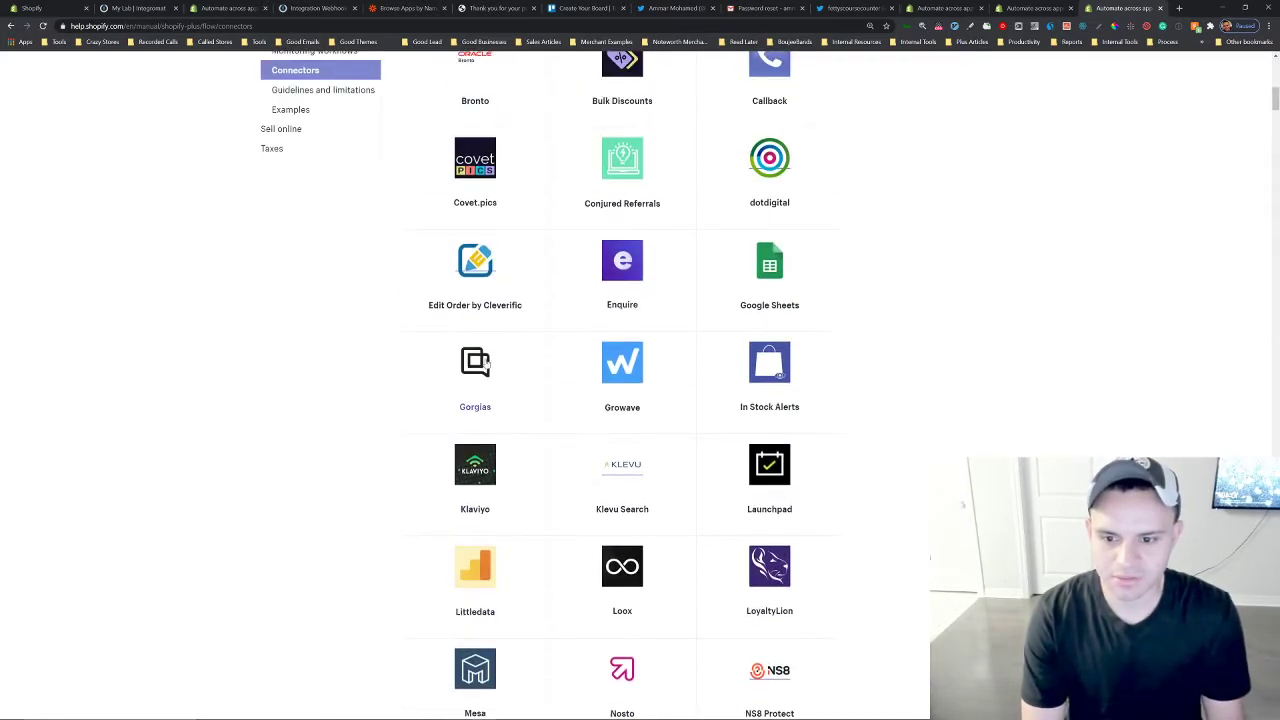
pyautogui.scroll(3, 515, 430)
pyautogui.scroll(-5, 529, 443)
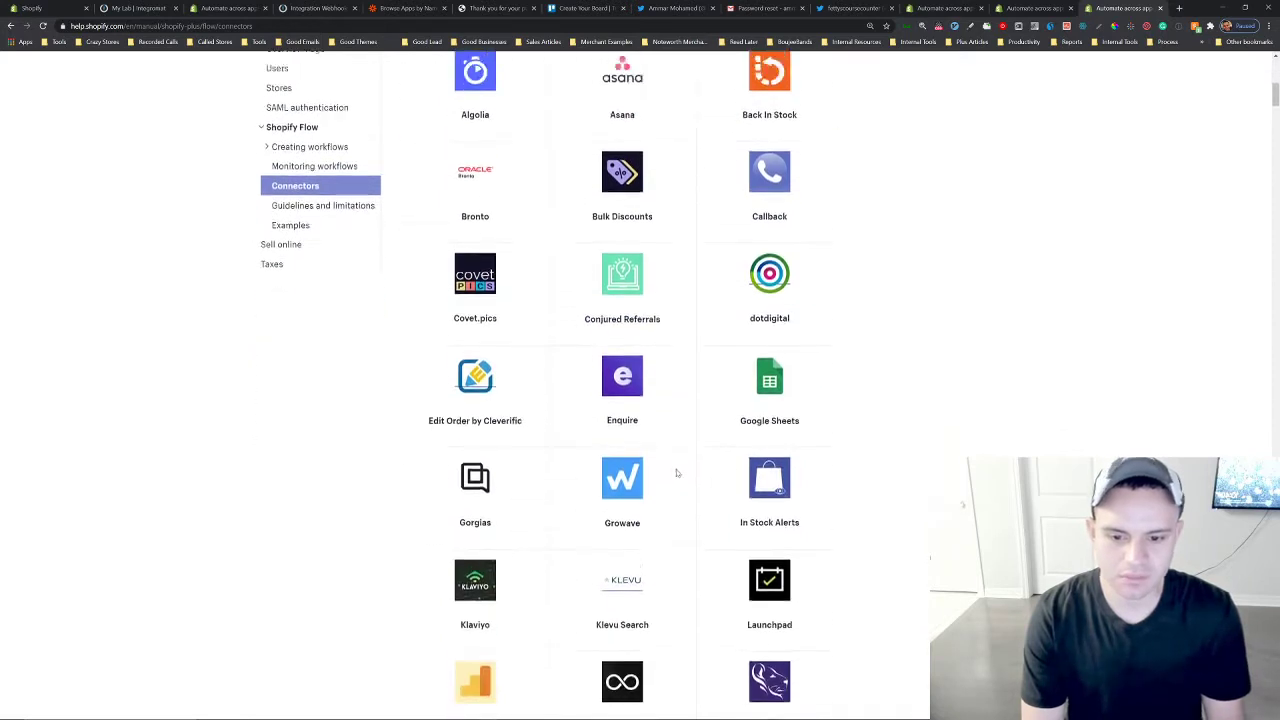
pyautogui.scroll(-1, 829, 334)
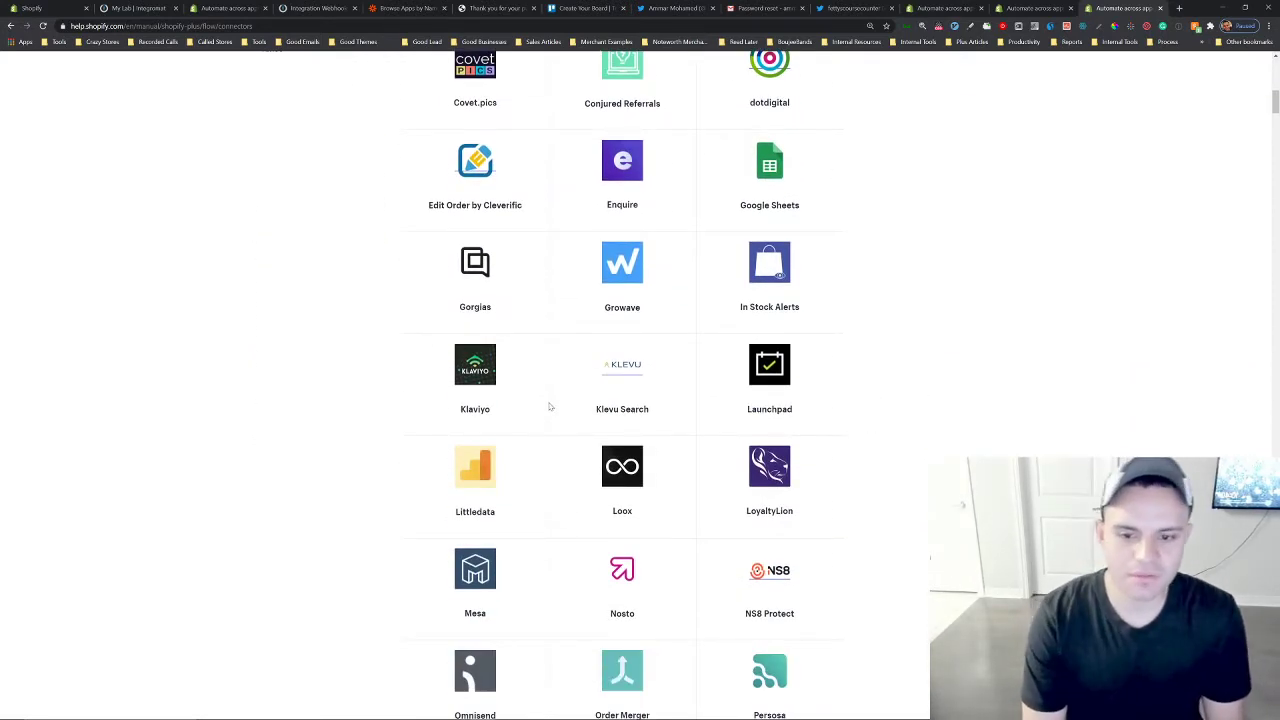
pyautogui.scroll(-7, 549, 406)
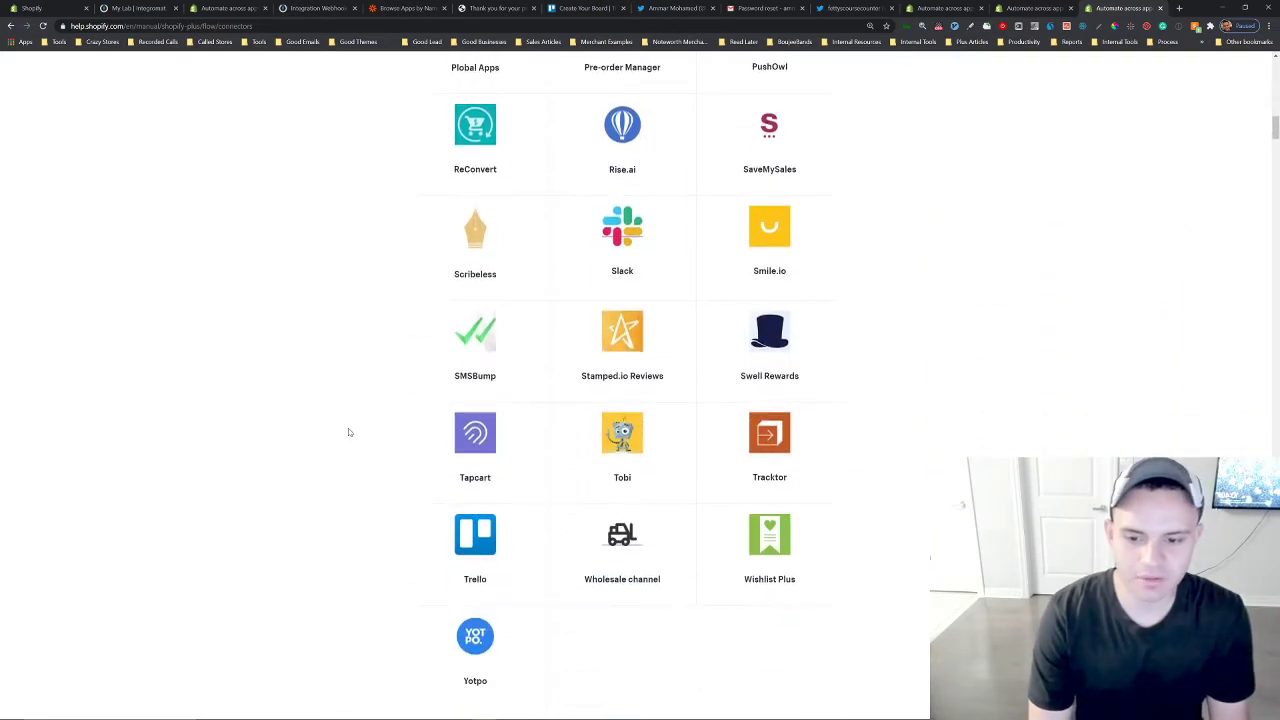
pyautogui.scroll(3, 352, 433)
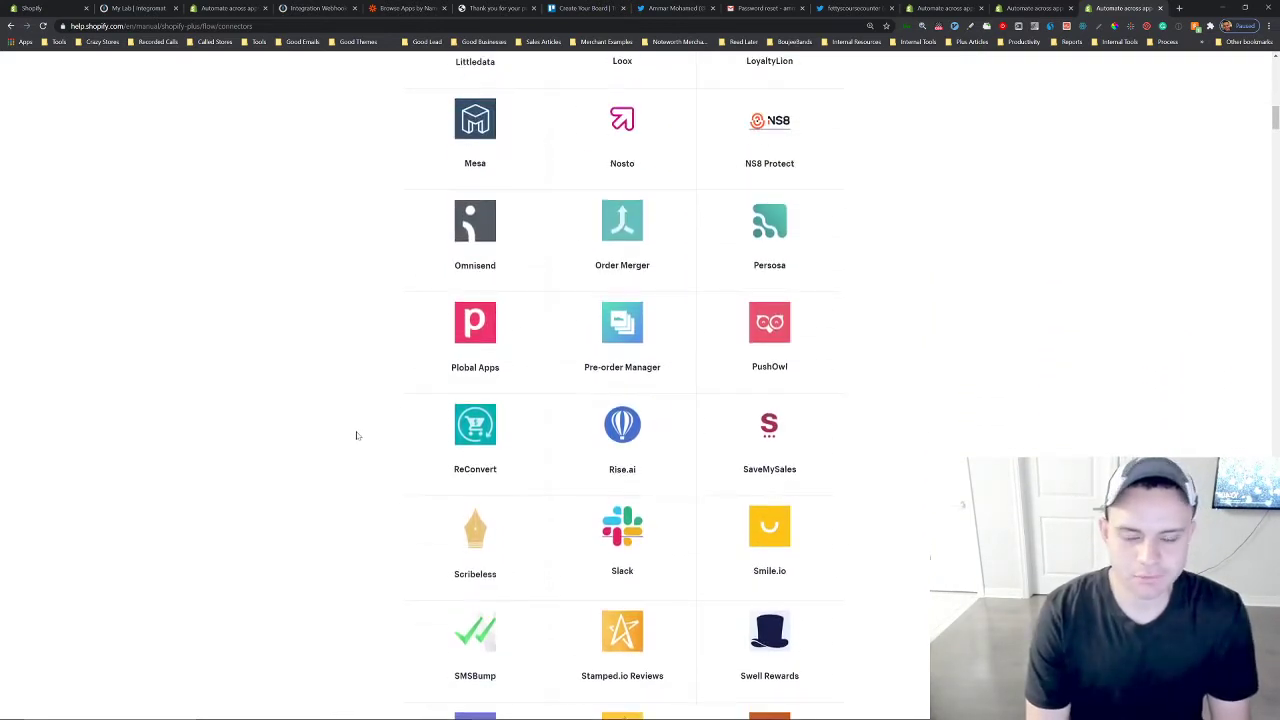
pyautogui.scroll(6, 356, 435)
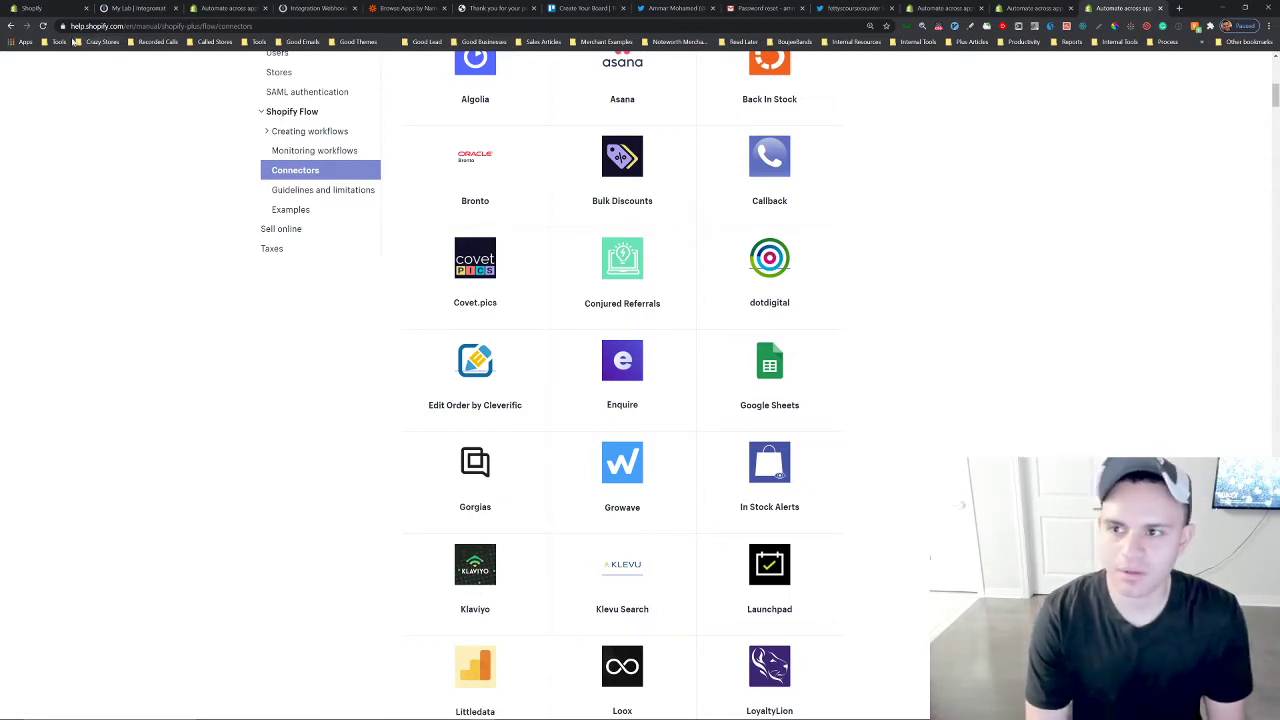
# Open the Shopify Flow app in the store admin and start creating a new workflow.
pyautogui.click(62, 9)
pyautogui.scroll(-1, 694, 400)
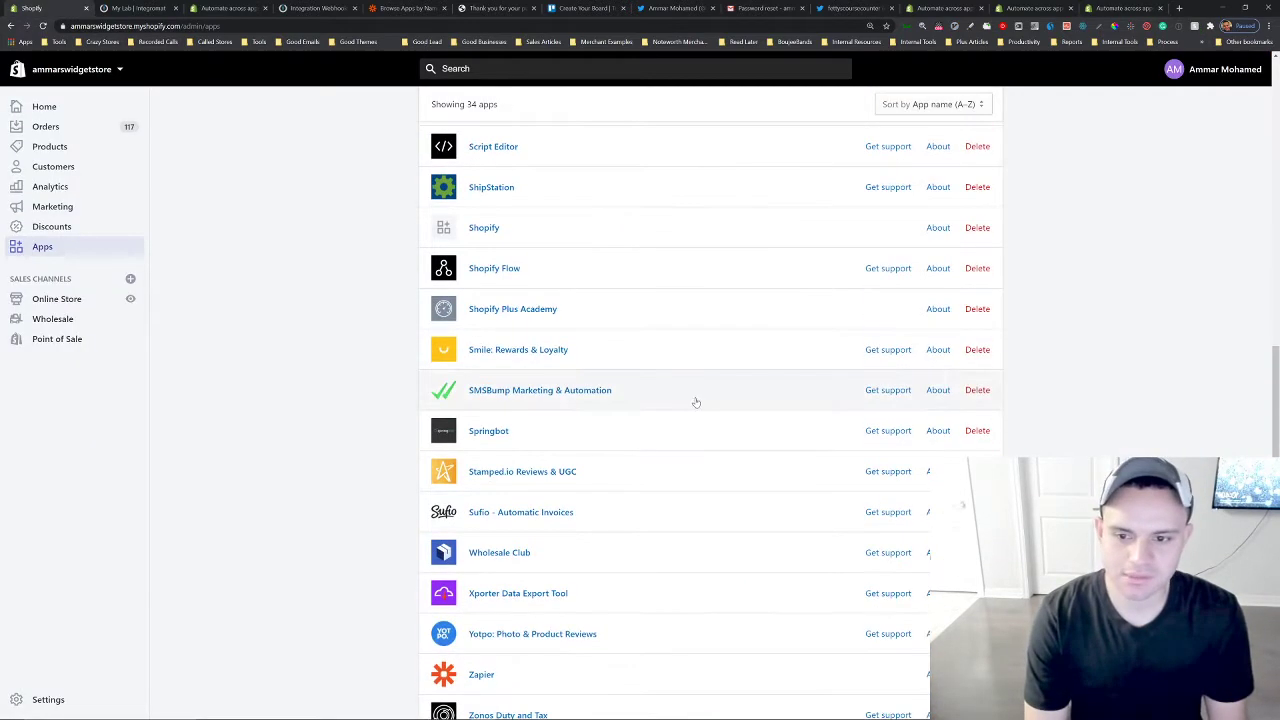
pyautogui.scroll(1, 491, 337)
pyautogui.click(500, 368)
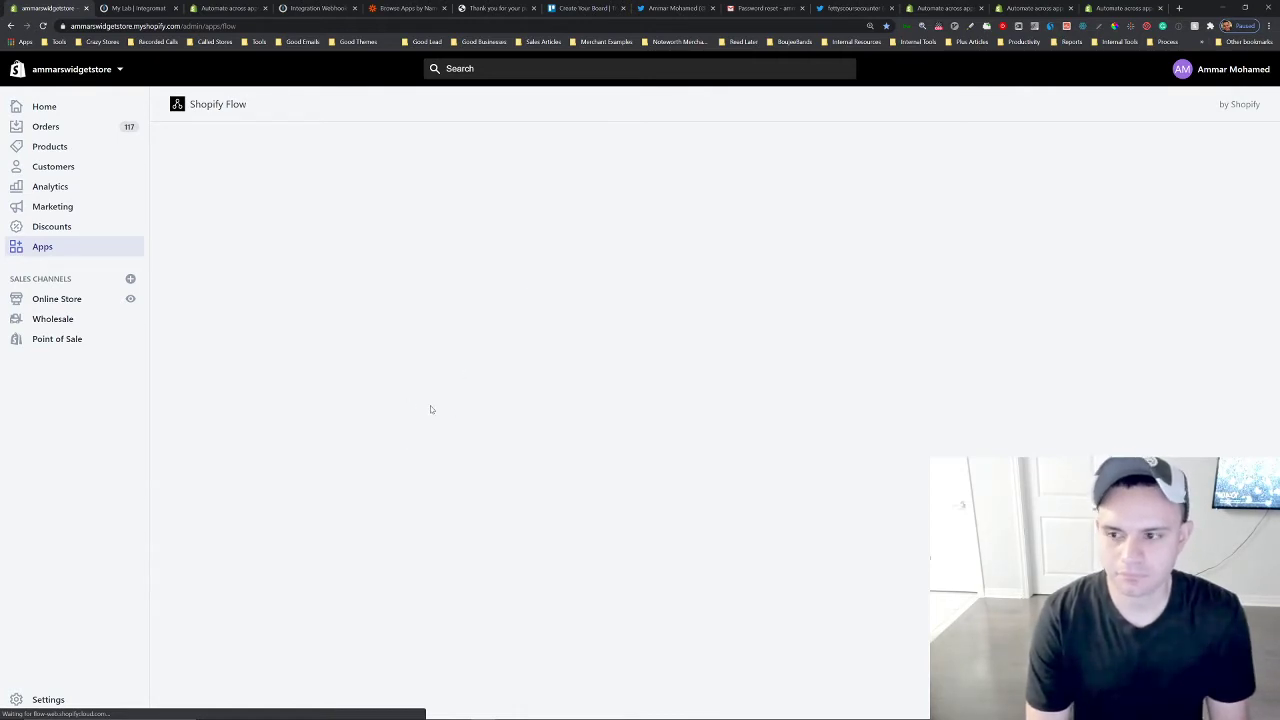
pyautogui.scroll(-5, 300, 410)
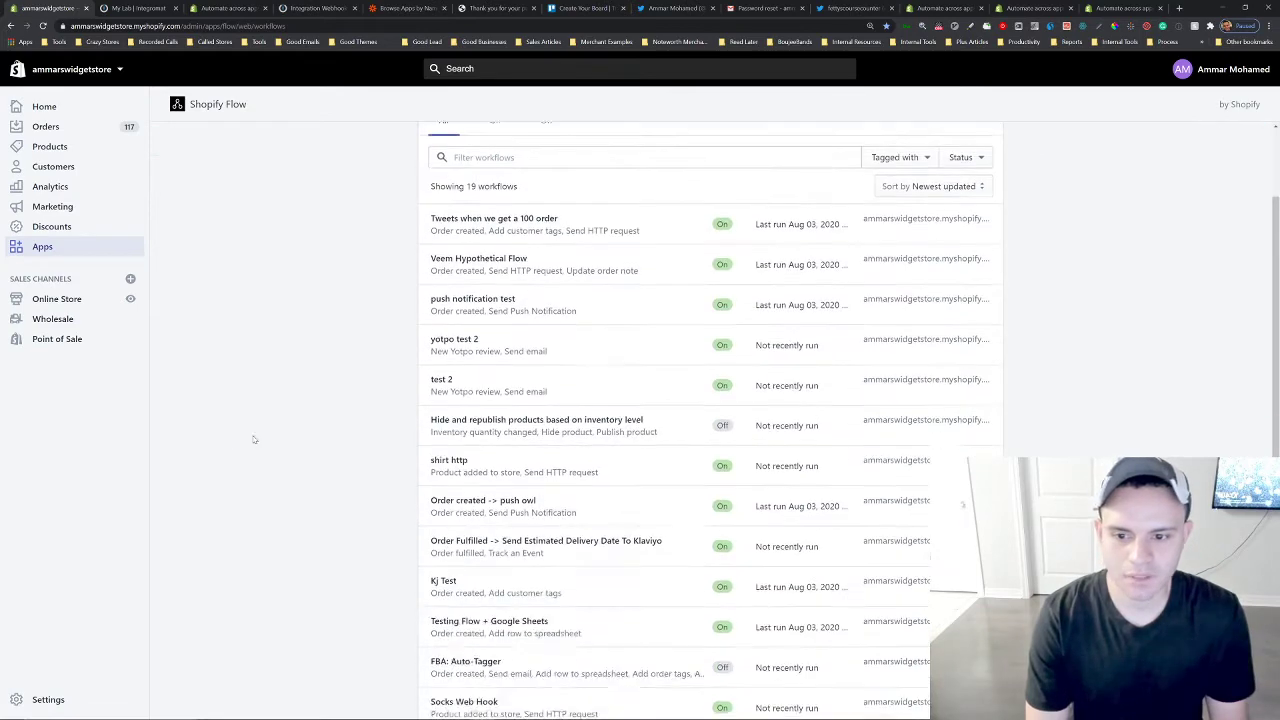
pyautogui.scroll(-1, 741, 365)
pyautogui.scroll(5, 663, 443)
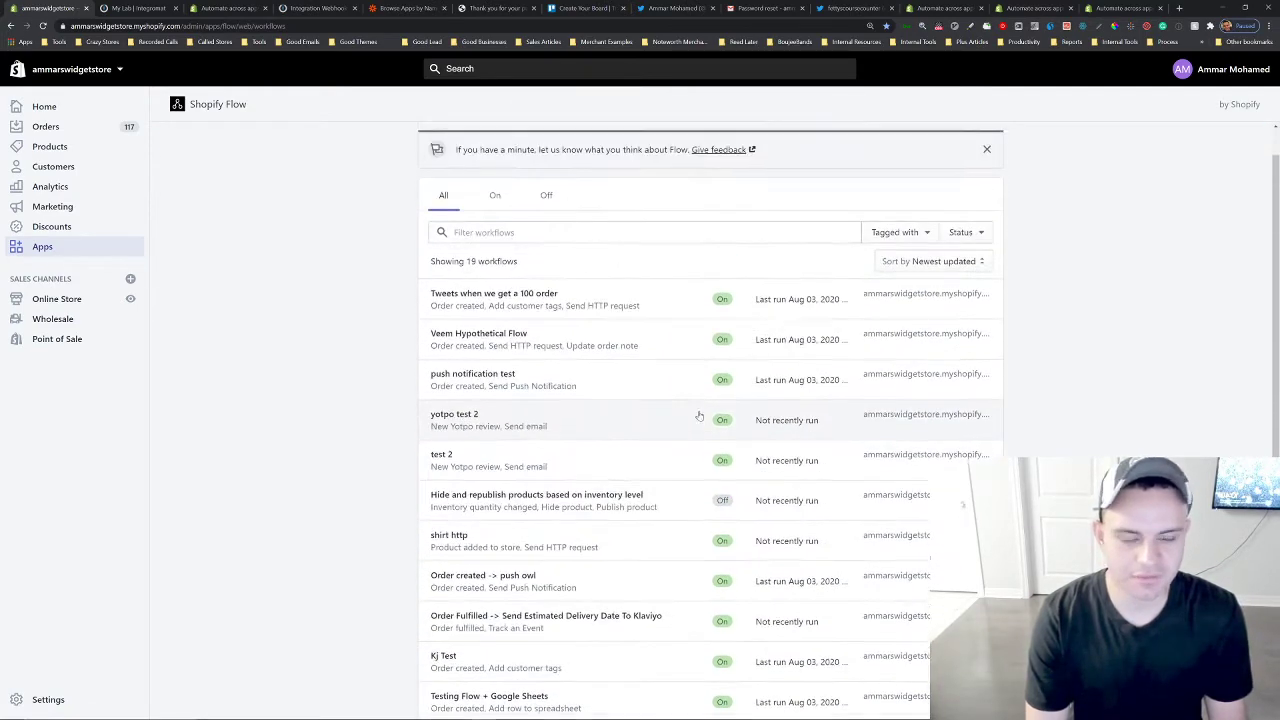
pyautogui.click(1208, 137)
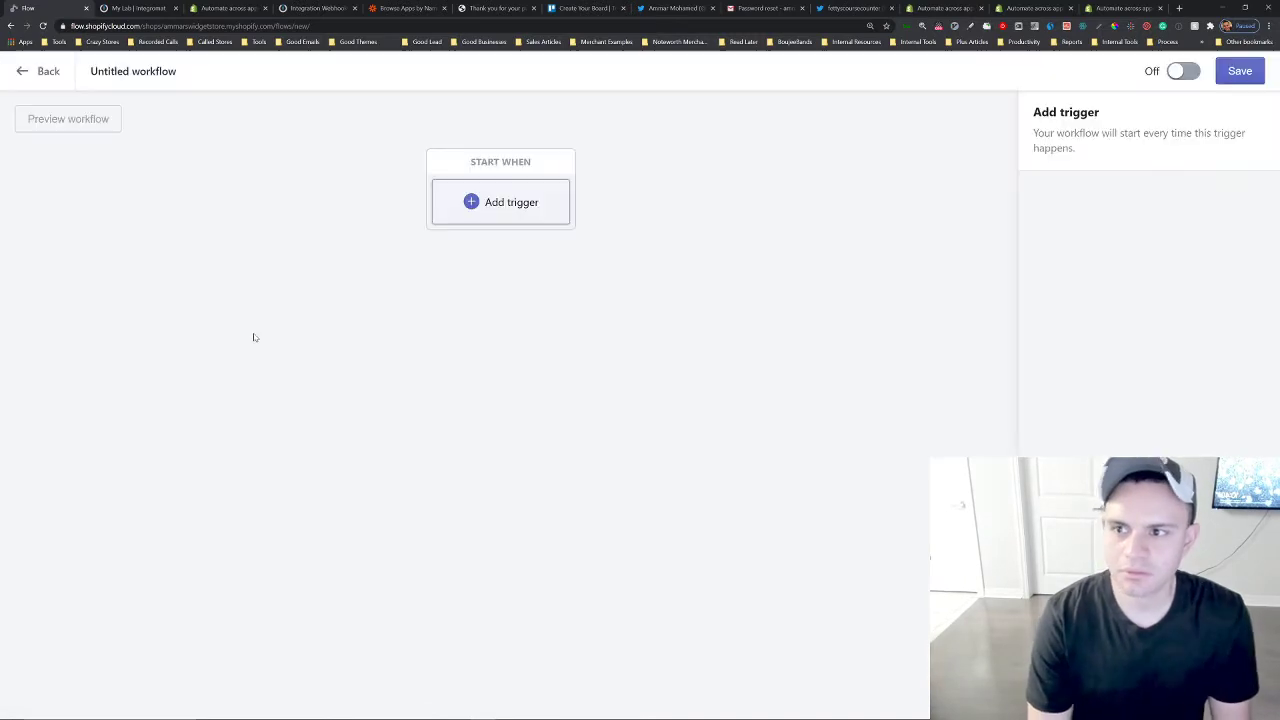
# Set the workflow trigger to Order created and add a condition block after it.
pyautogui.click(505, 202)
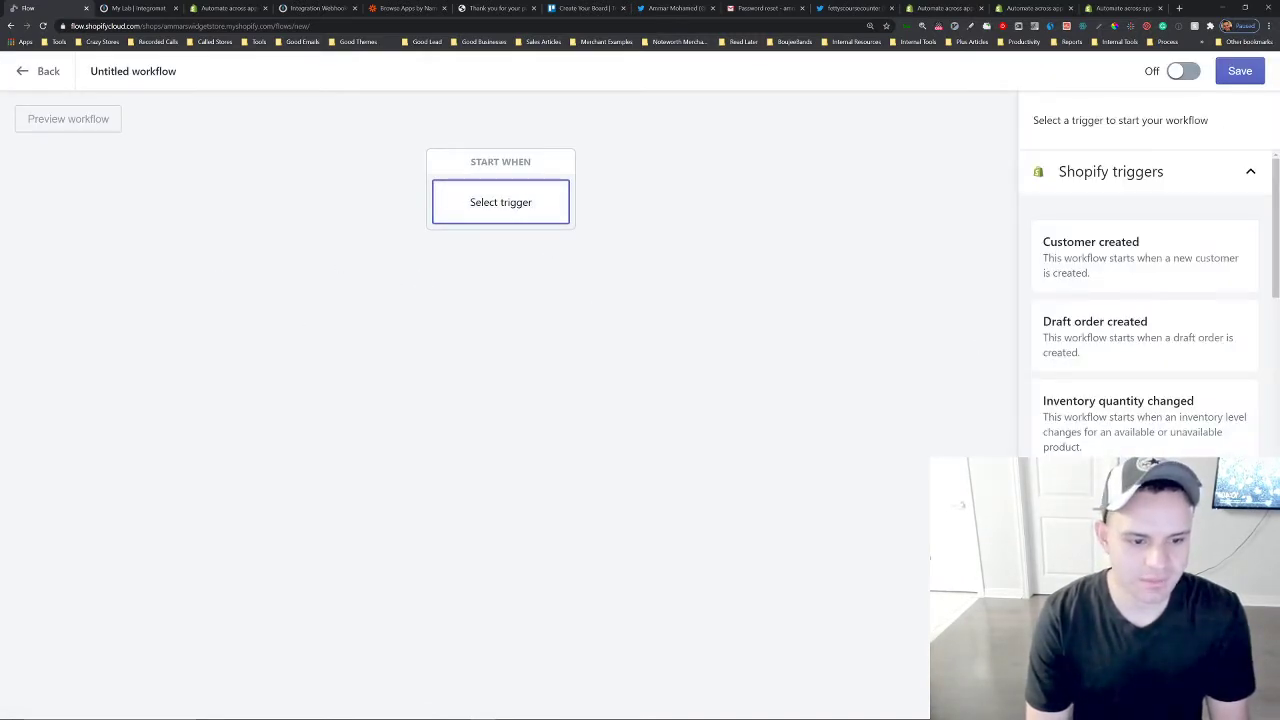
pyautogui.click(1118, 502)
pyautogui.click(557, 301)
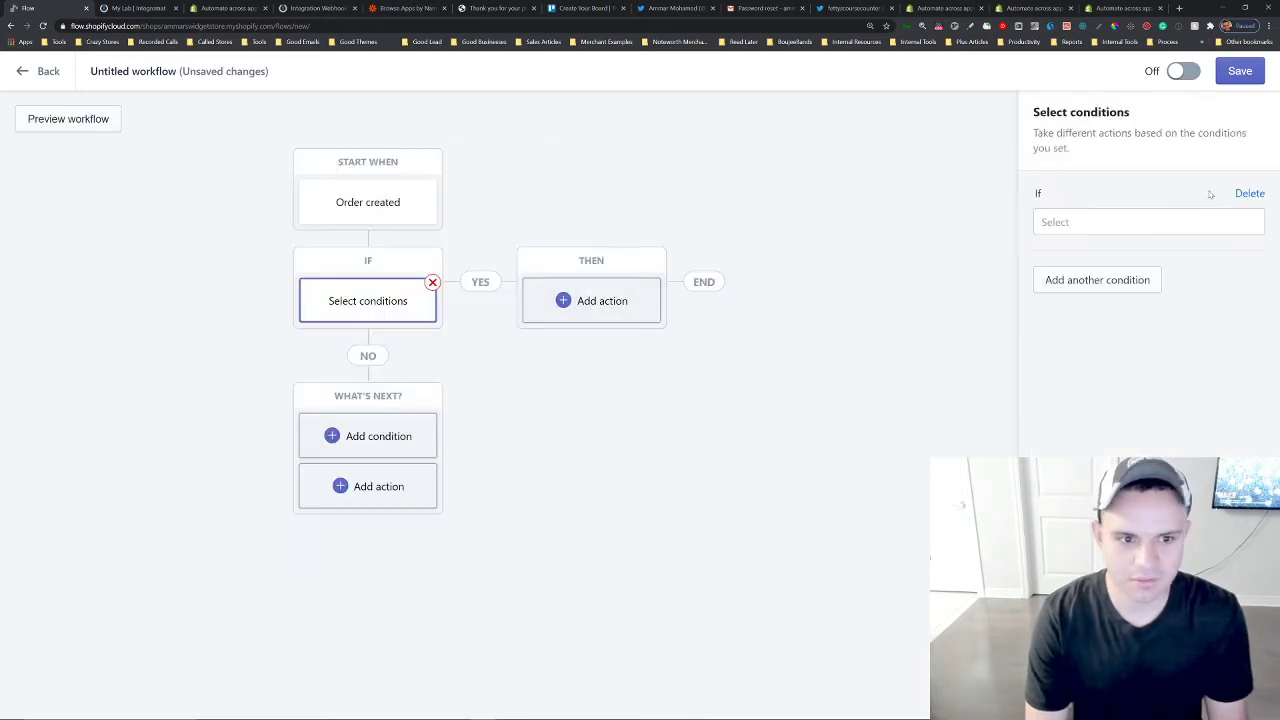
pyautogui.click(1180, 222)
pyautogui.click(608, 202)
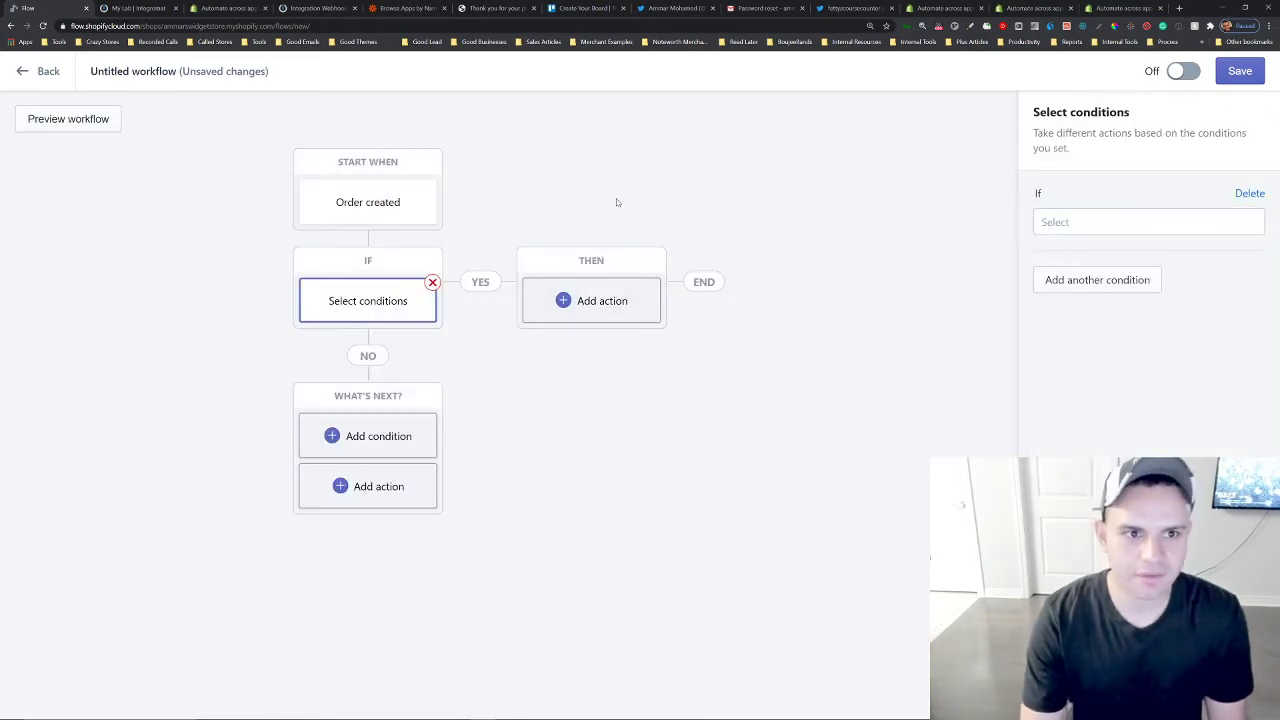
# Open the store's storefront in a new tab, browse the snowboard products, and return to the workflow.
pyautogui.hotkey('ctrl', 't')
pyautogui.write('amma')
pyautogui.press('Return')
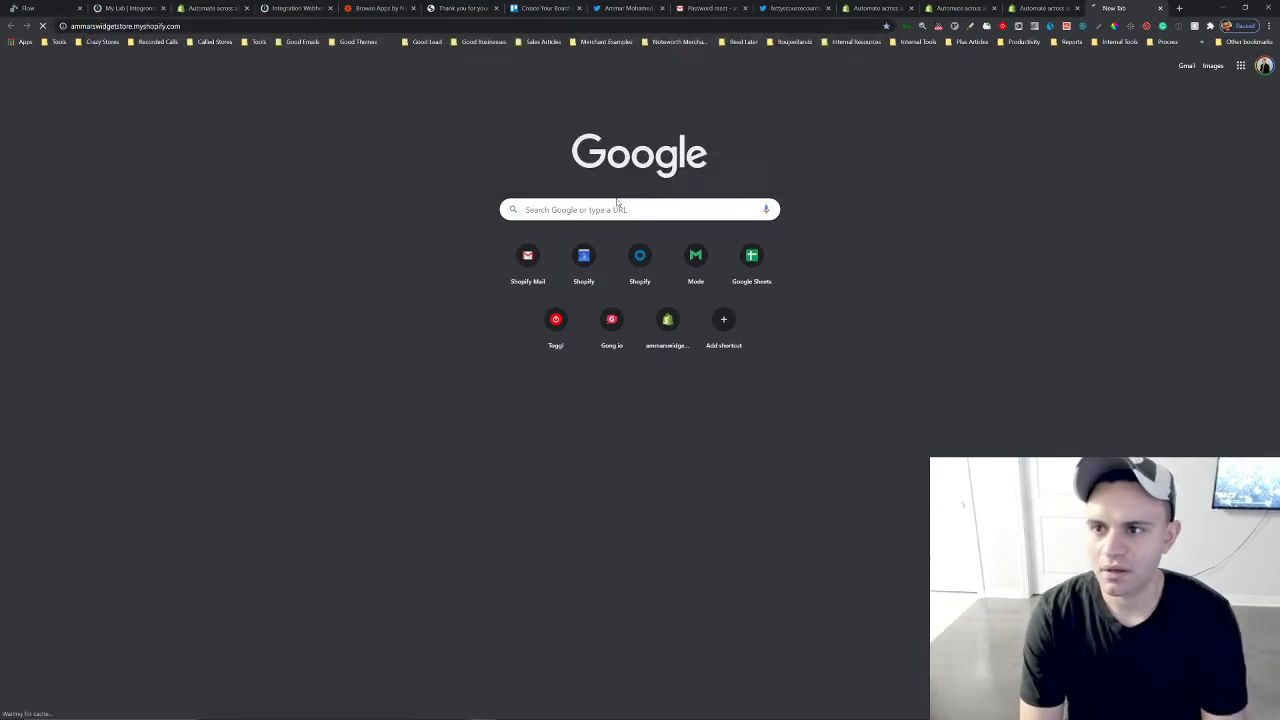
pyautogui.scroll(-3, 598, 368)
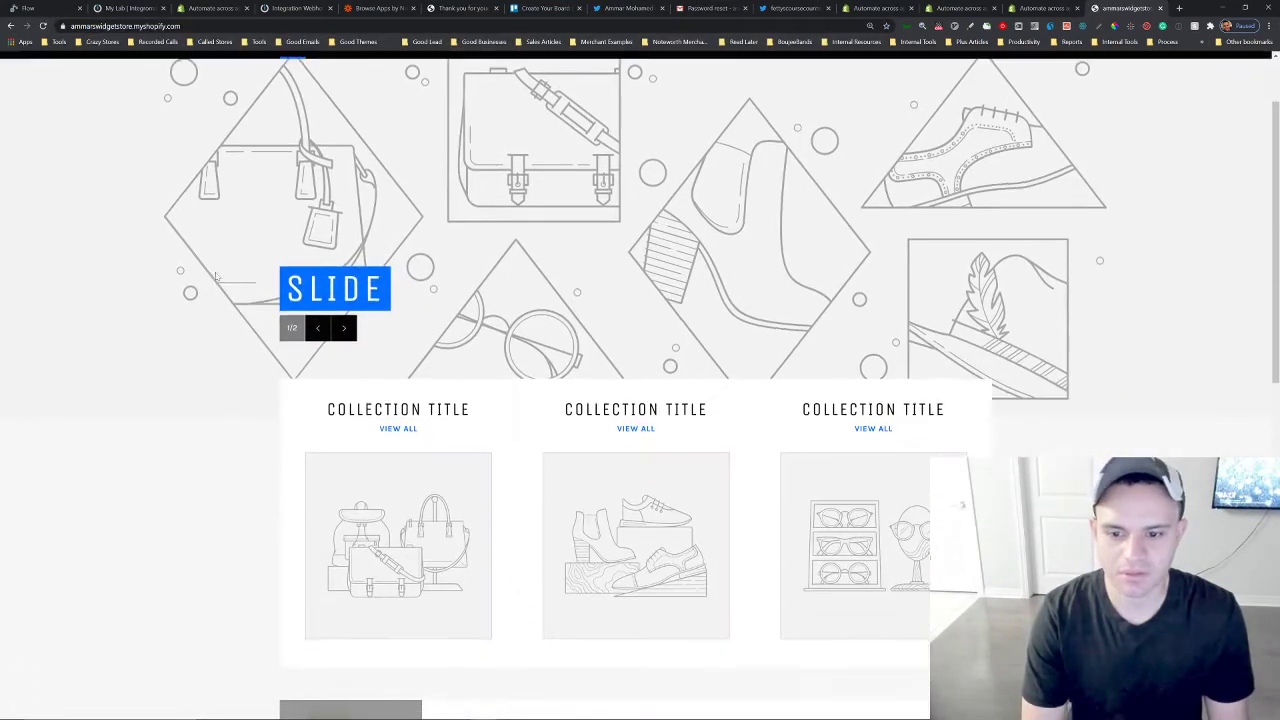
pyautogui.scroll(-1, 598, 368)
pyautogui.click(700, 130)
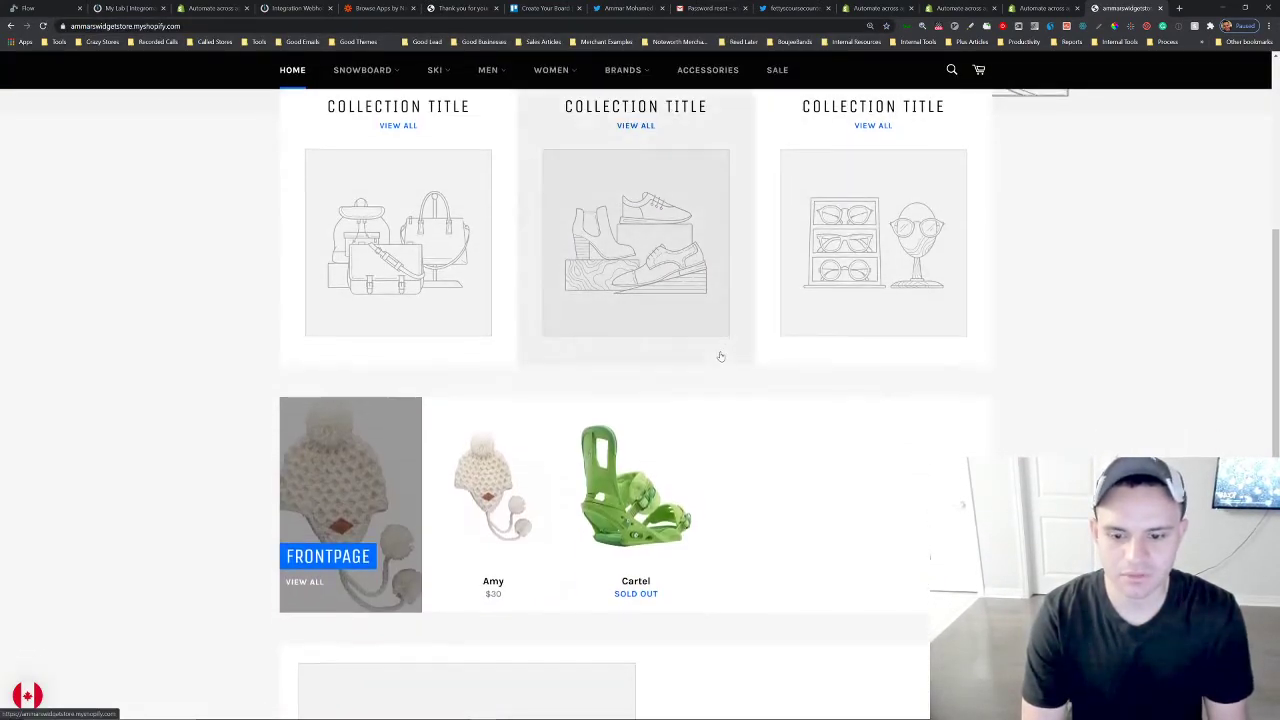
pyautogui.scroll(-4, 720, 354)
pyautogui.scroll(5, 484, 447)
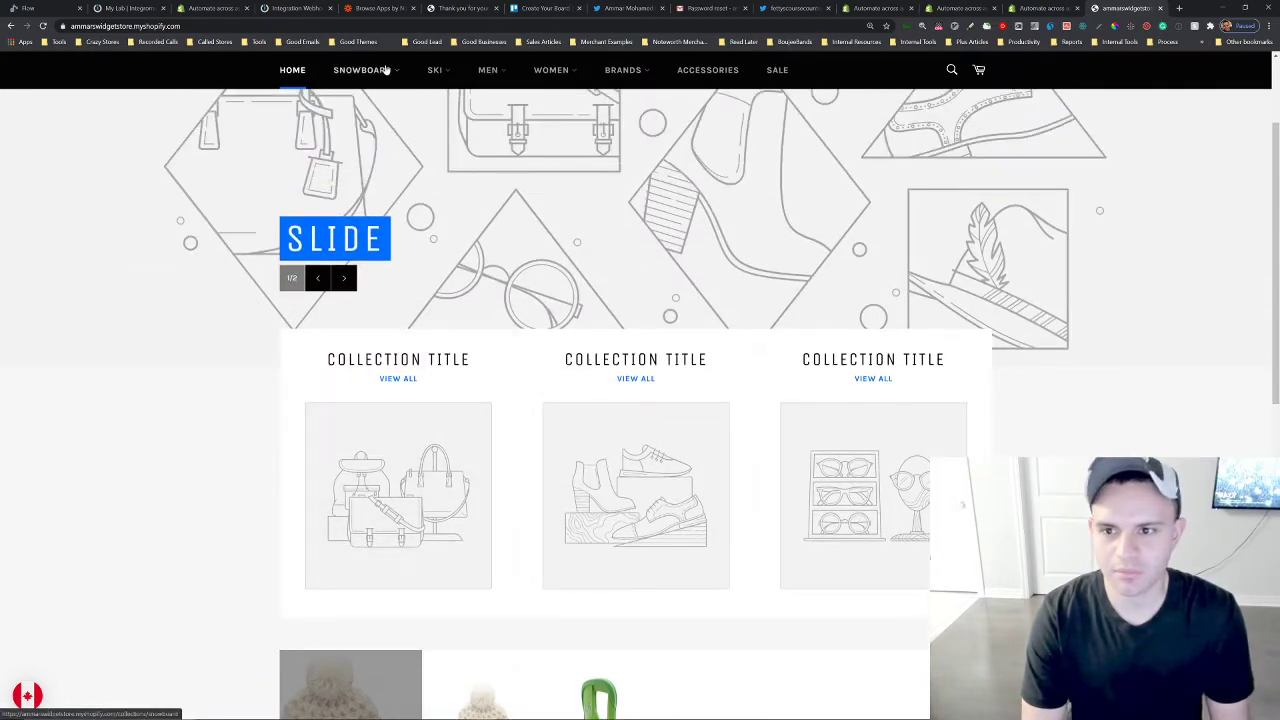
pyautogui.click(365, 70)
pyautogui.click(635, 198)
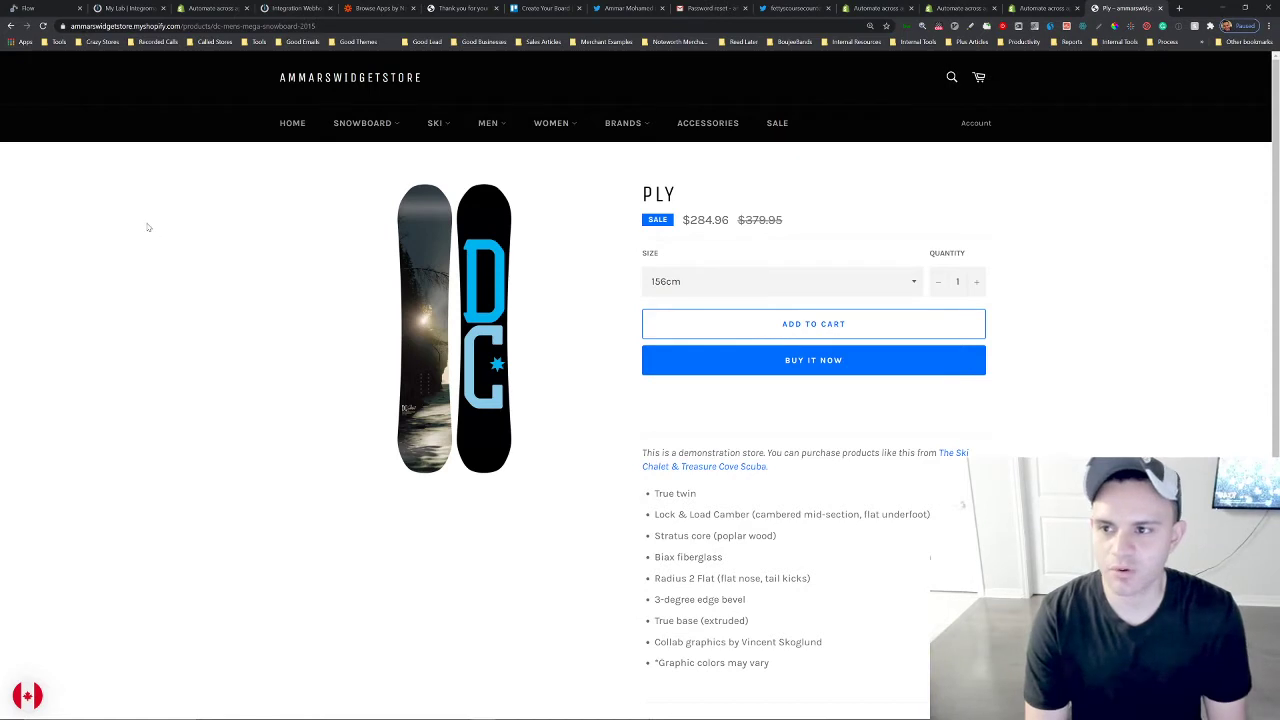
pyautogui.click(60, 8)
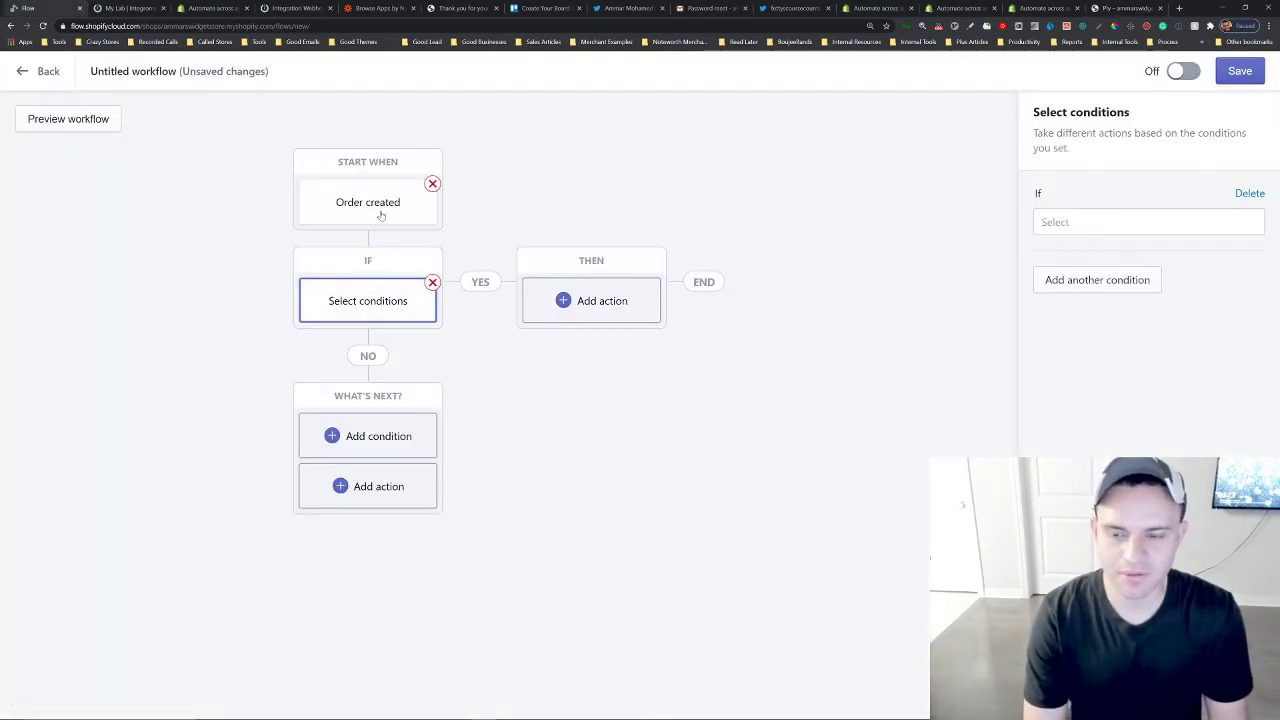
# Set the condition to Order line items, requiring that any of the order line items match.
pyautogui.click(1062, 222)
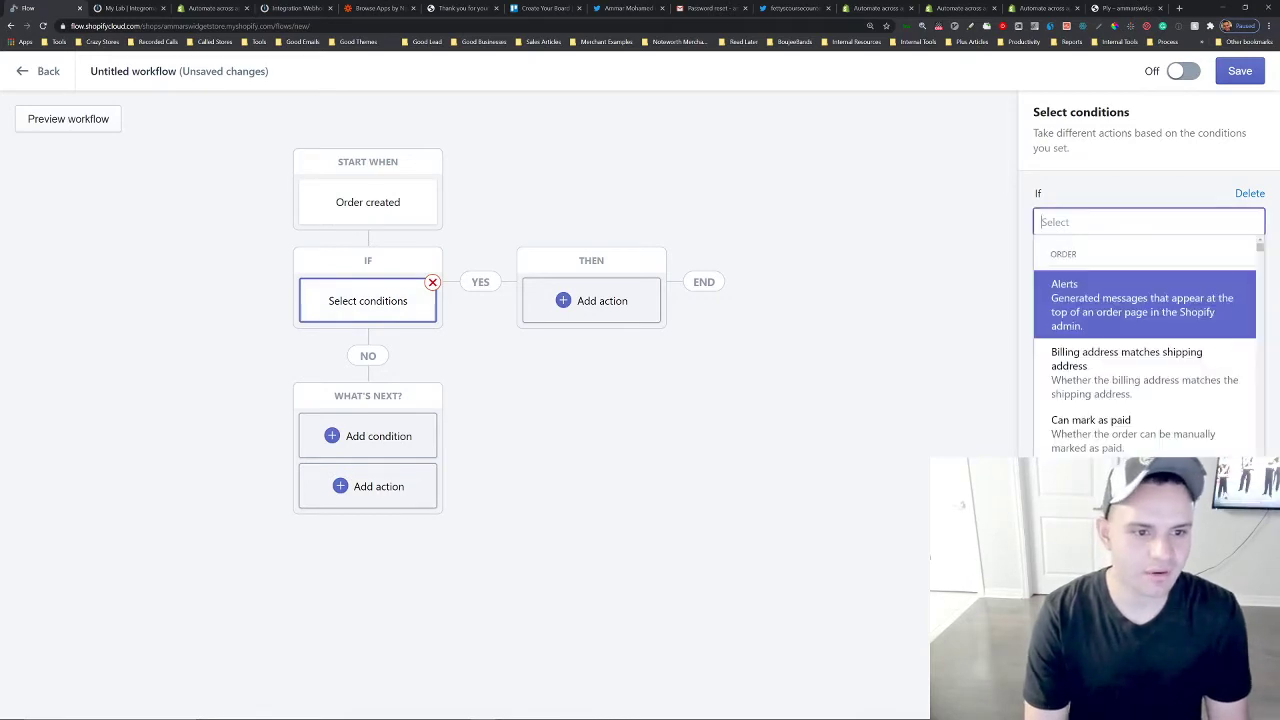
pyautogui.scroll(-2, 1135, 397)
pyautogui.write('line it')
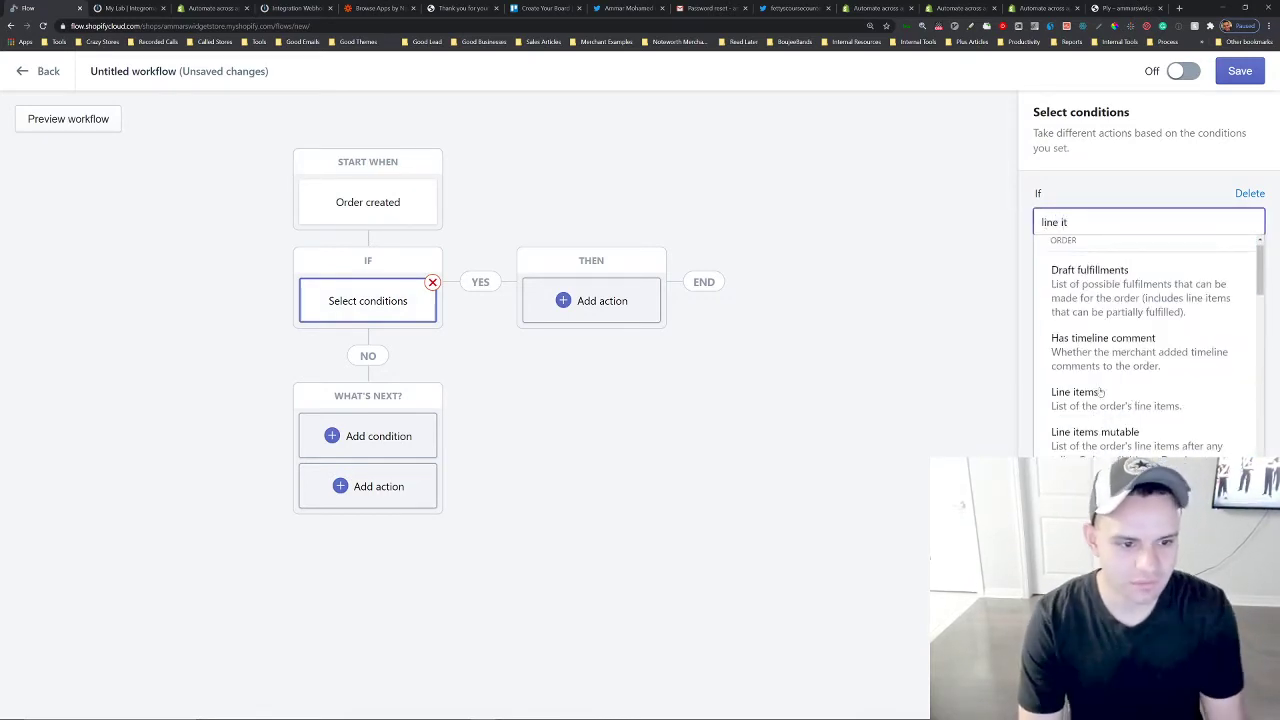
pyautogui.click(1100, 393)
pyautogui.click(1090, 261)
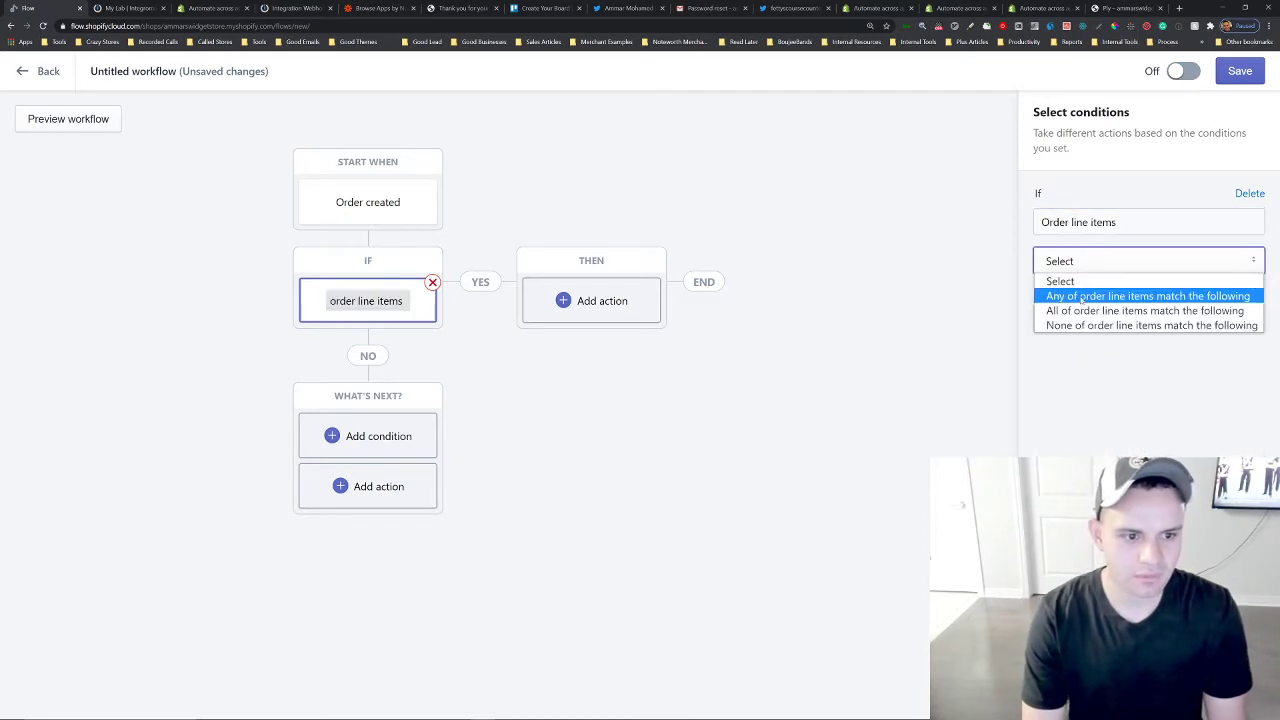
pyautogui.click(1100, 294)
# Make the line item condition check whether the Name includes a value.
pyautogui.click(1090, 303)
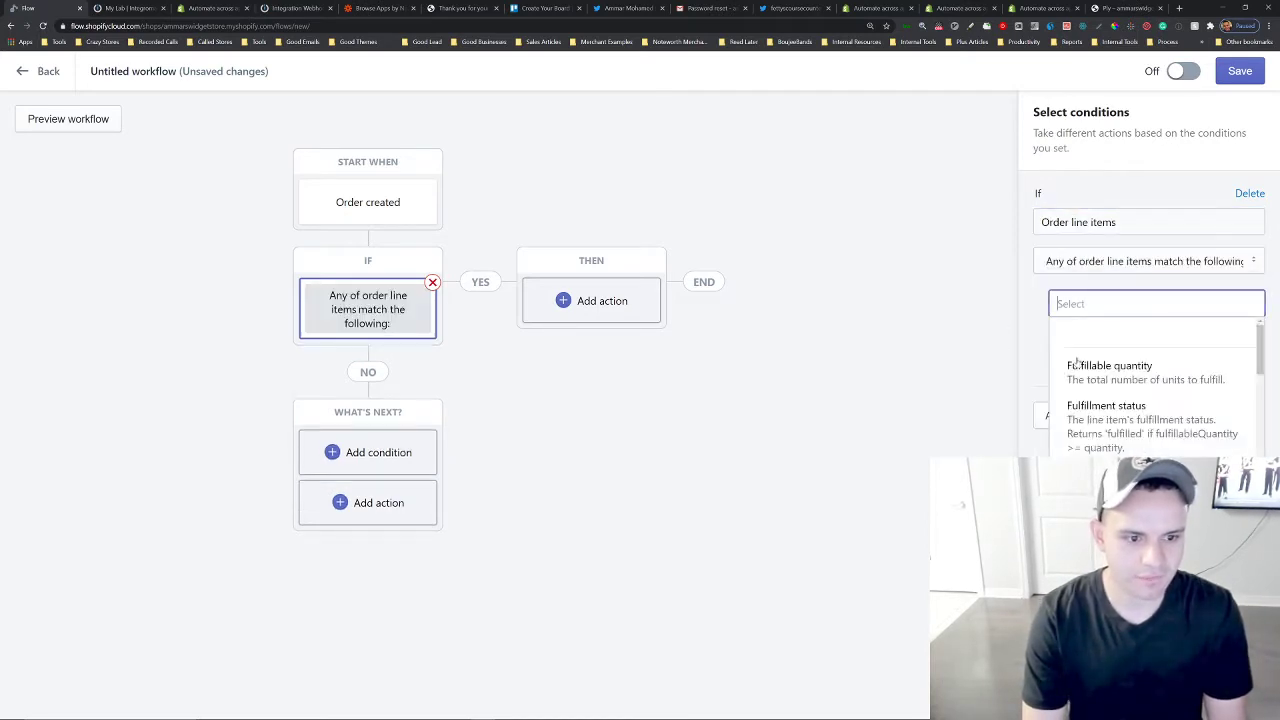
pyautogui.scroll(-3, 1150, 408)
pyautogui.click(1085, 427)
pyautogui.click(1104, 344)
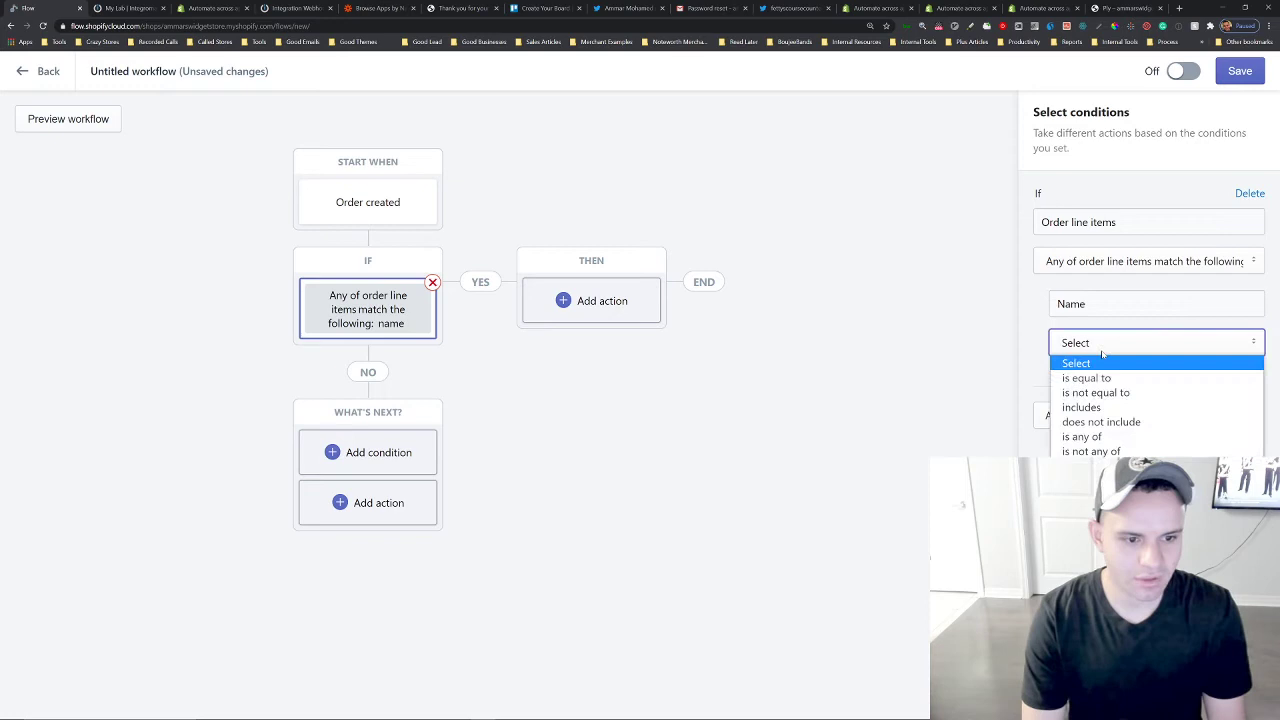
pyautogui.click(1090, 407)
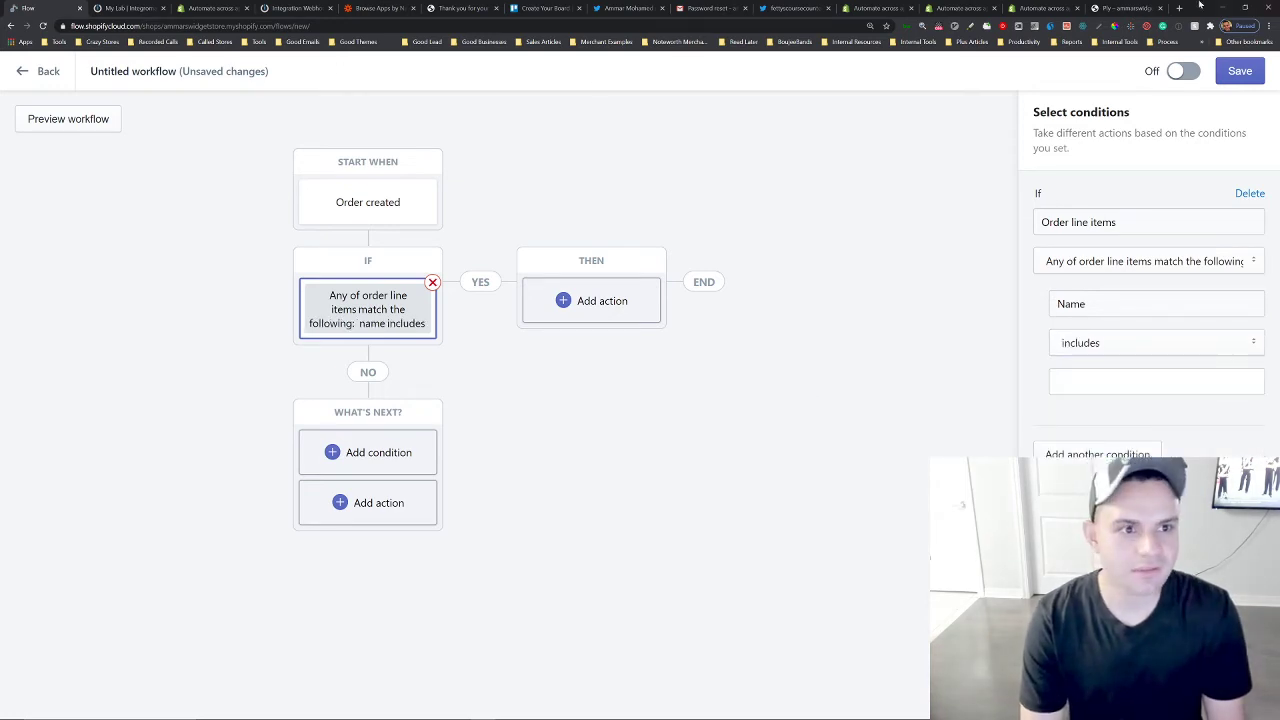
# Copy the word SNOWBOARD from the Tone Snowboard product title in the storefront and paste it as the condition's Name value.
pyautogui.click(1130, 8)
pyautogui.moveTo(362, 122)
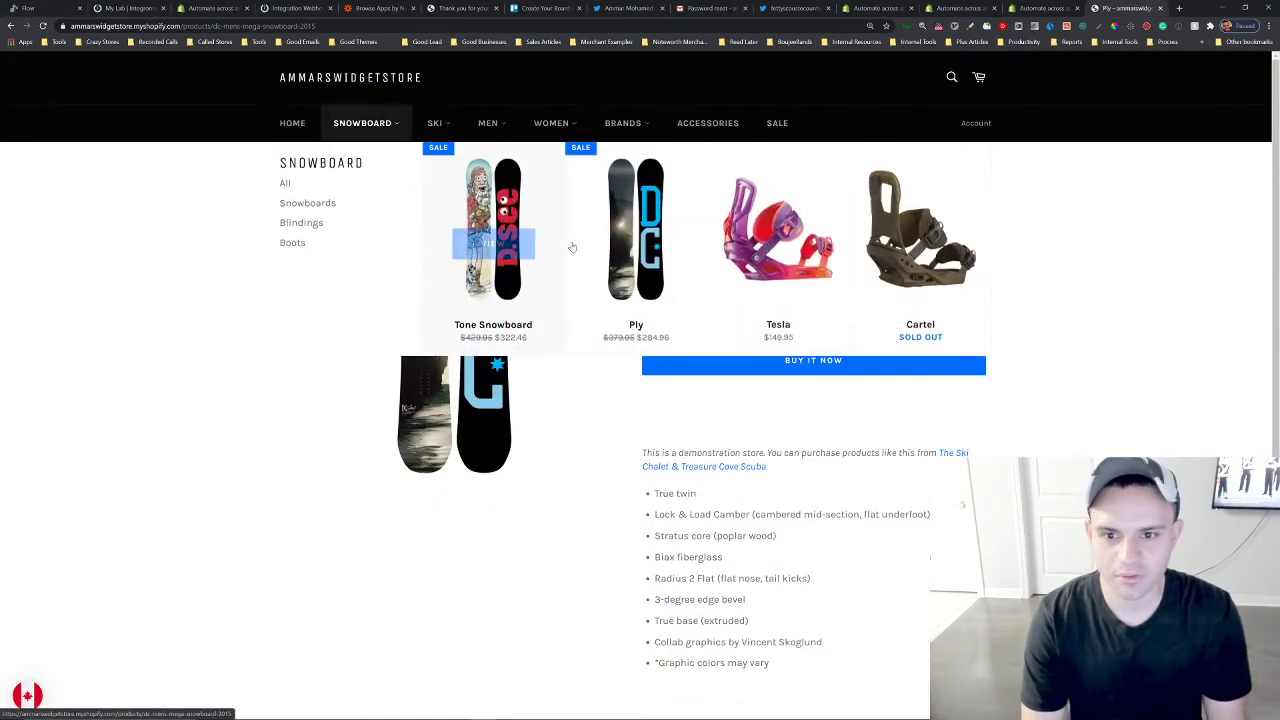
pyautogui.click(501, 287)
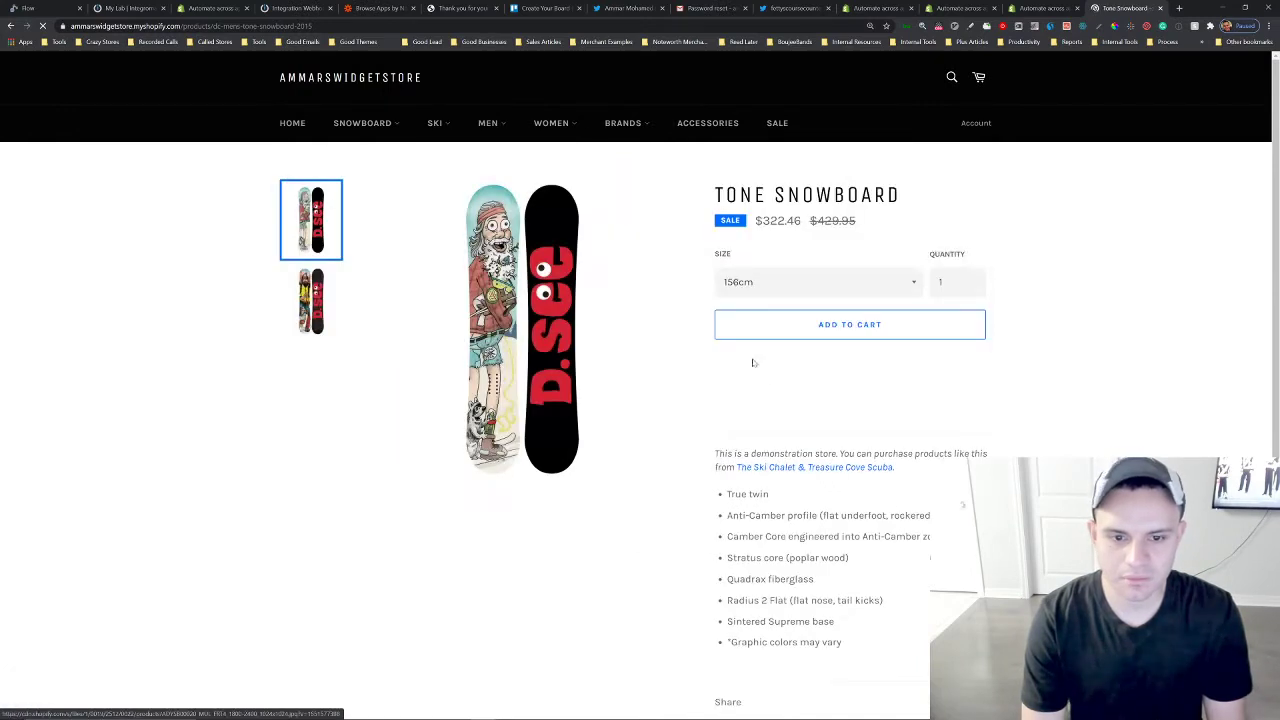
pyautogui.tripleClick(836, 204)
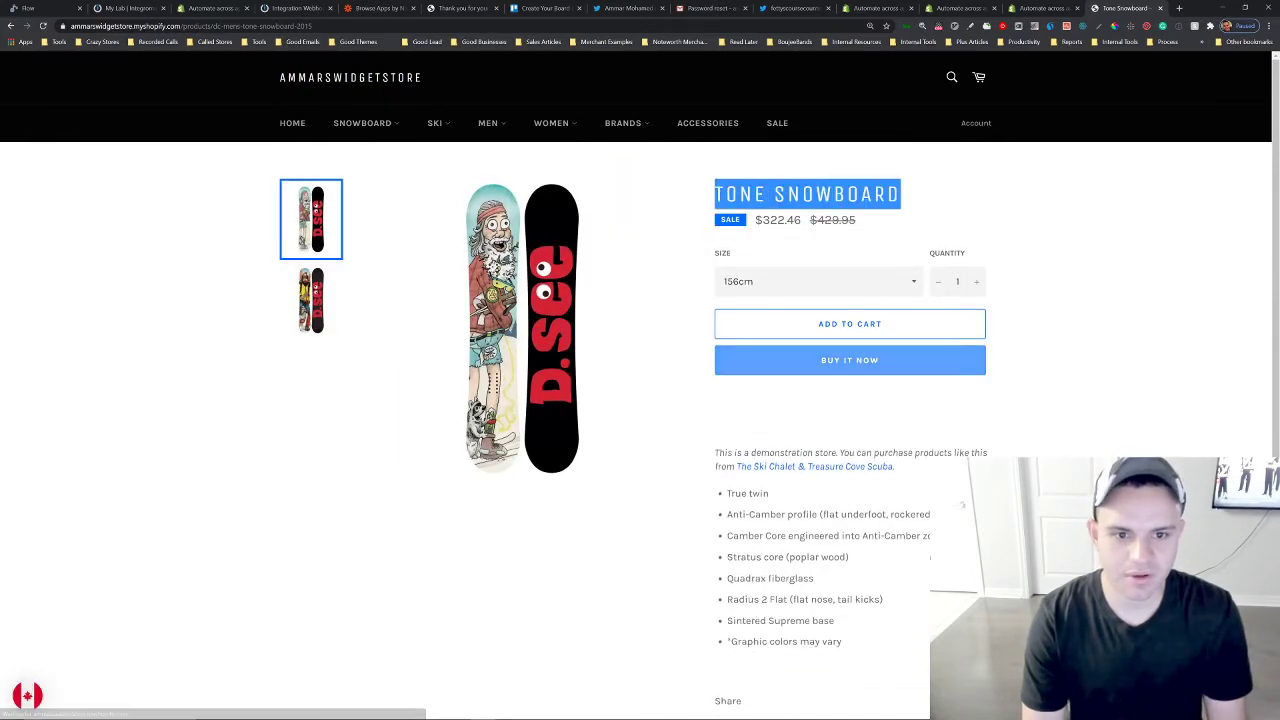
pyautogui.click(910, 217)
pyautogui.doubleClick(842, 198)
pyautogui.hotkey('ctrl', 'c')
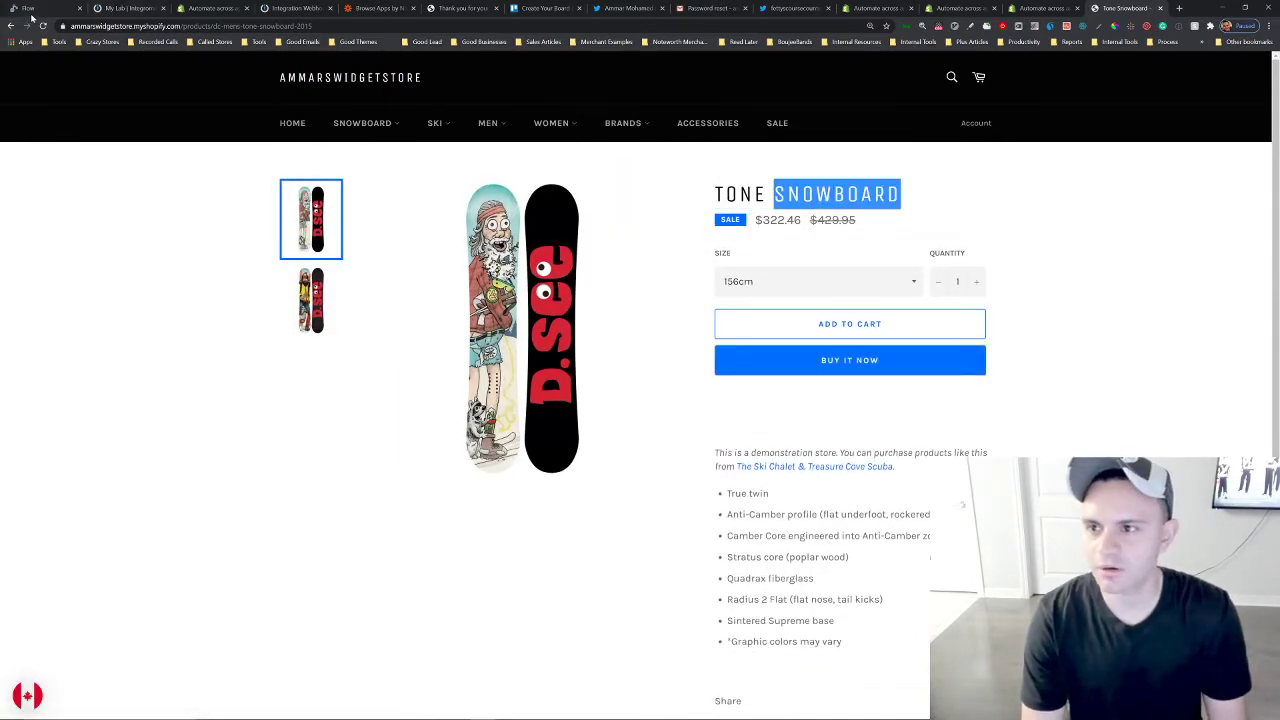
pyautogui.click(30, 8)
pyautogui.click(1156, 381)
pyautogui.hotkey('ctrl', 'v')
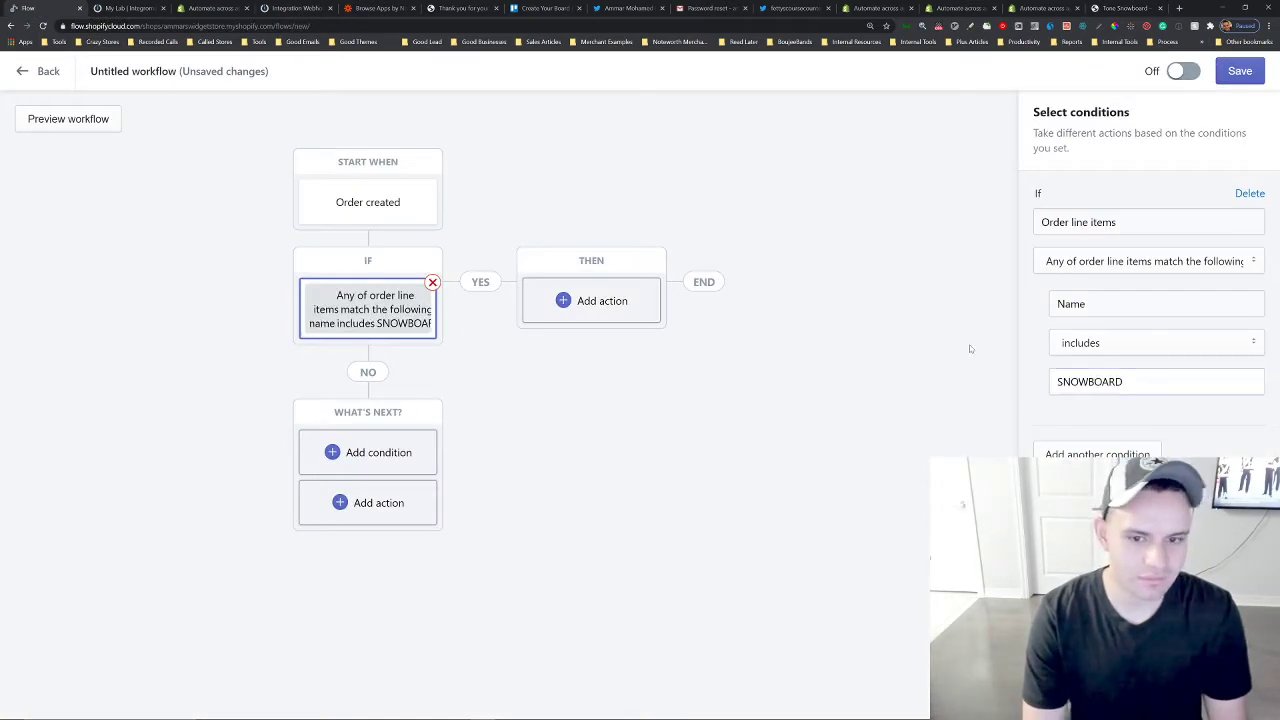
# Add an Add customer tags action on the yes branch, tagging the customer Snowboarder.
pyautogui.click(640, 300)
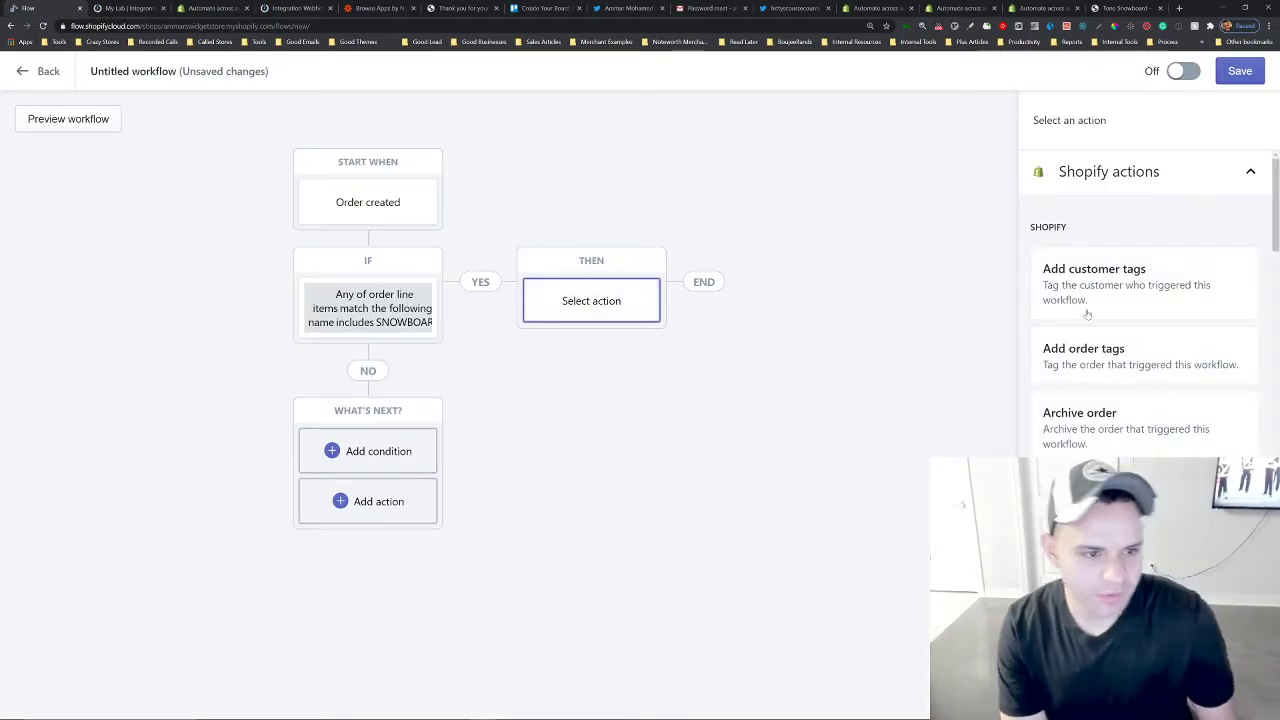
pyautogui.click(1094, 275)
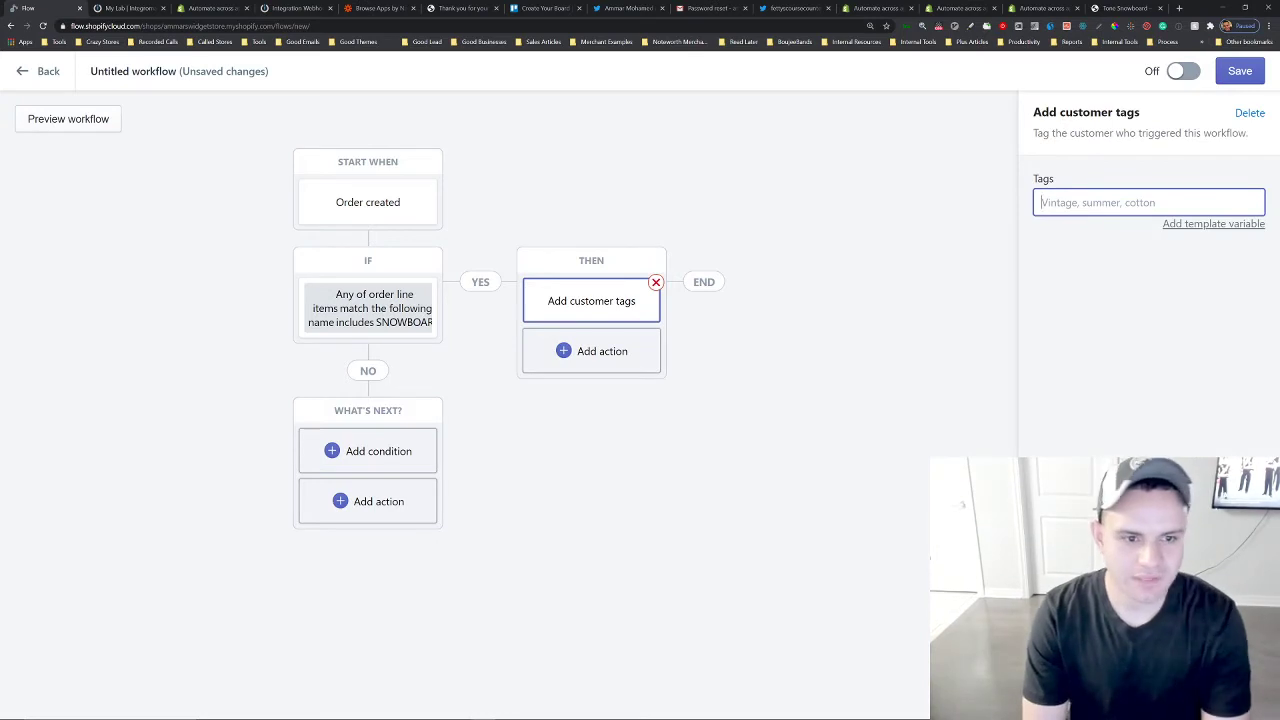
pyautogui.write('Snowboarder')
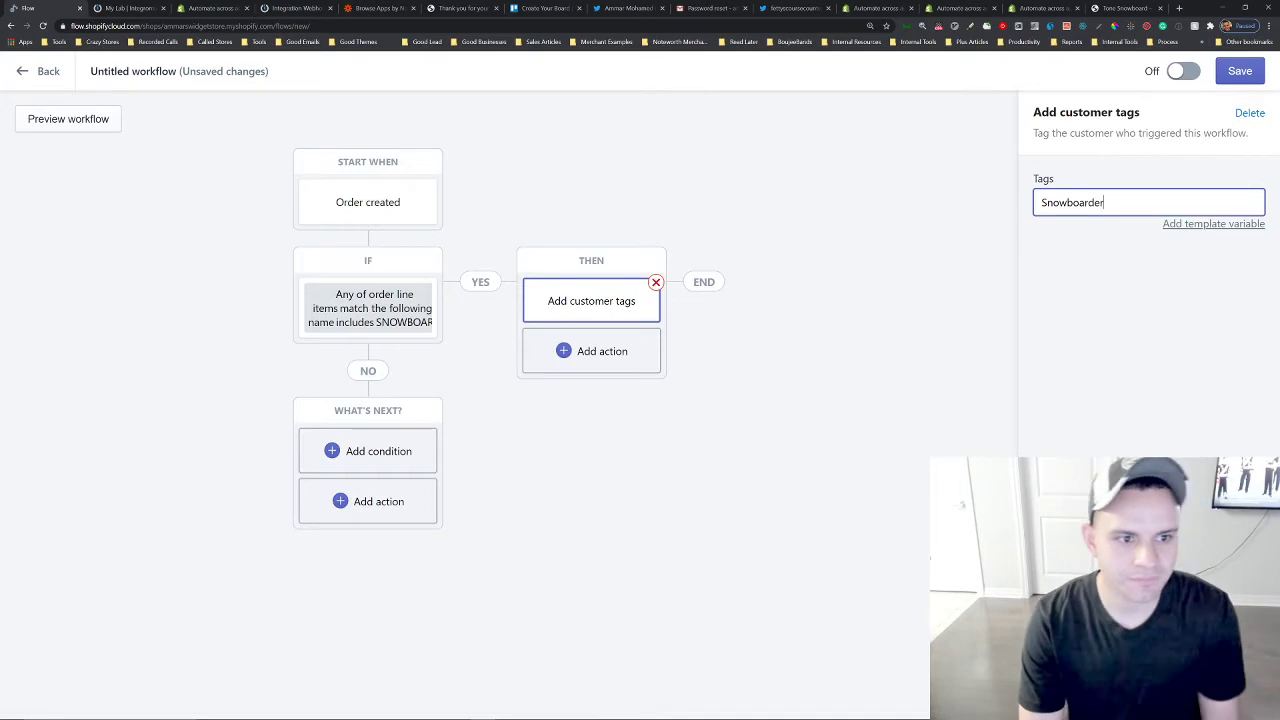
pyautogui.press('Return')
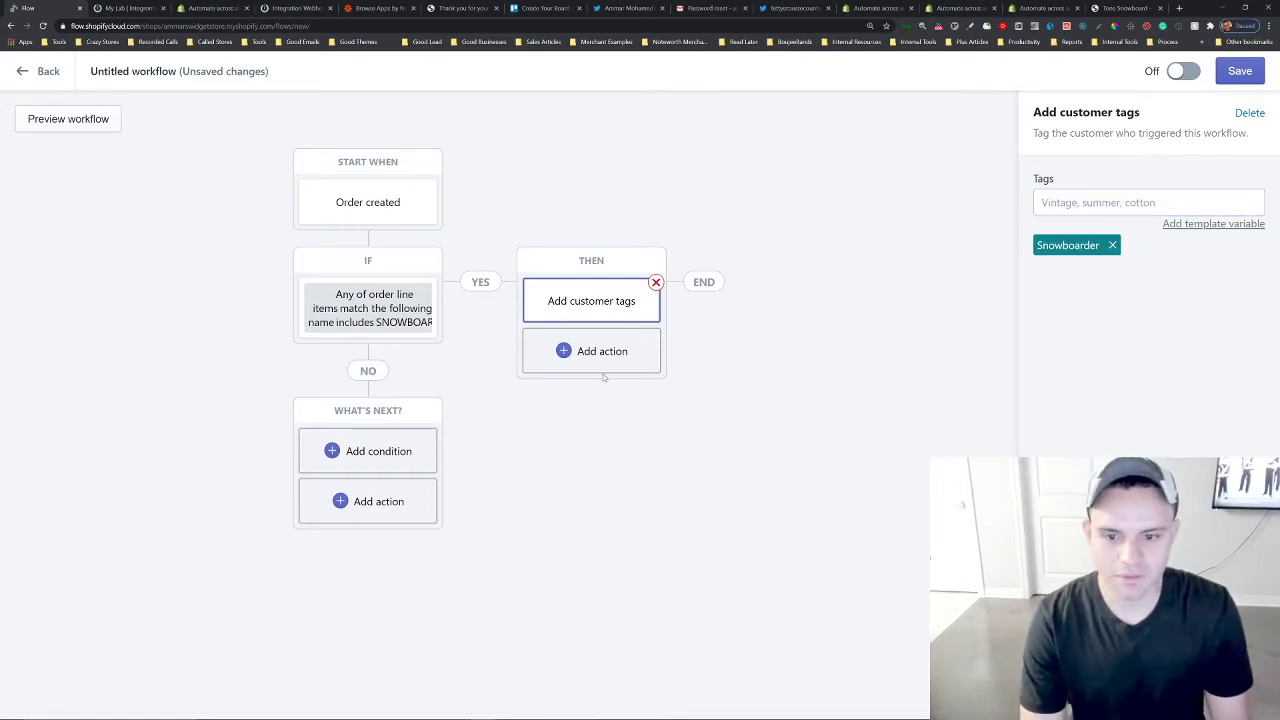
# Add a second action after it and choose Send HTTP request.
pyautogui.click(603, 352)
pyautogui.scroll(-10, 1140, 350)
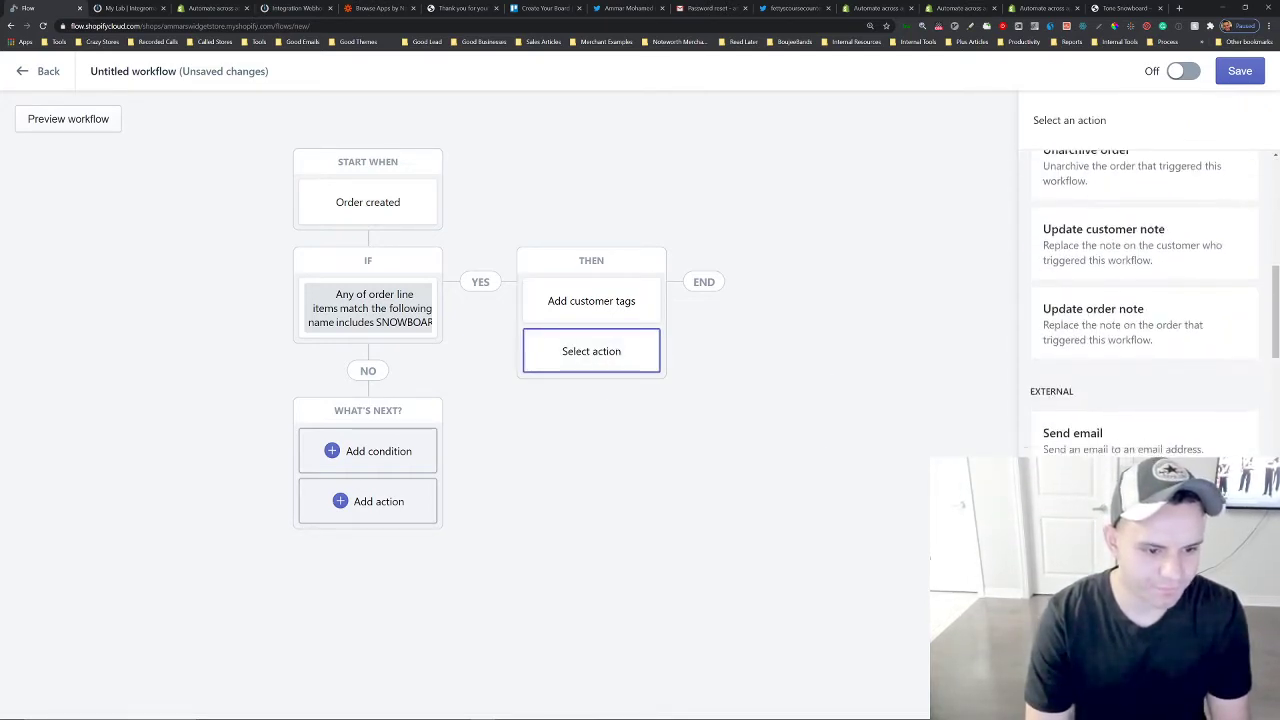
pyautogui.click(1115, 388)
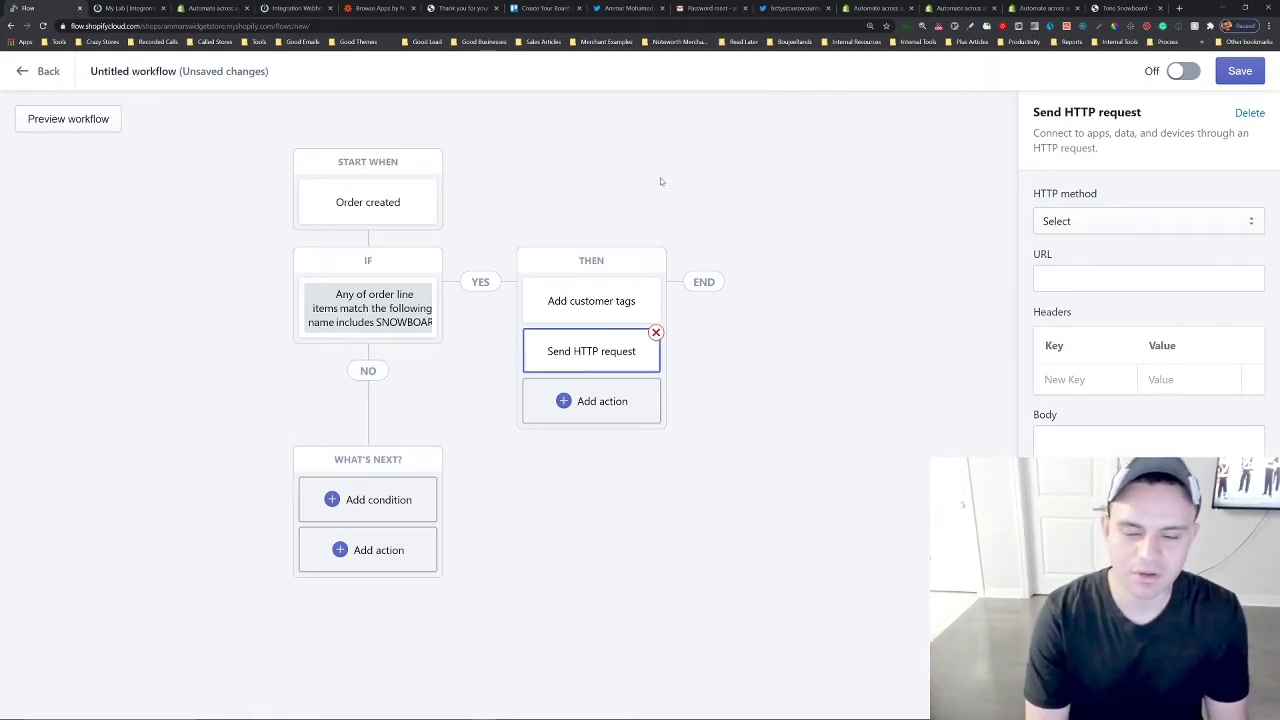
# Open the Zapier homepage in its tab and scroll through the features it offers.
pyautogui.click(363, 7)
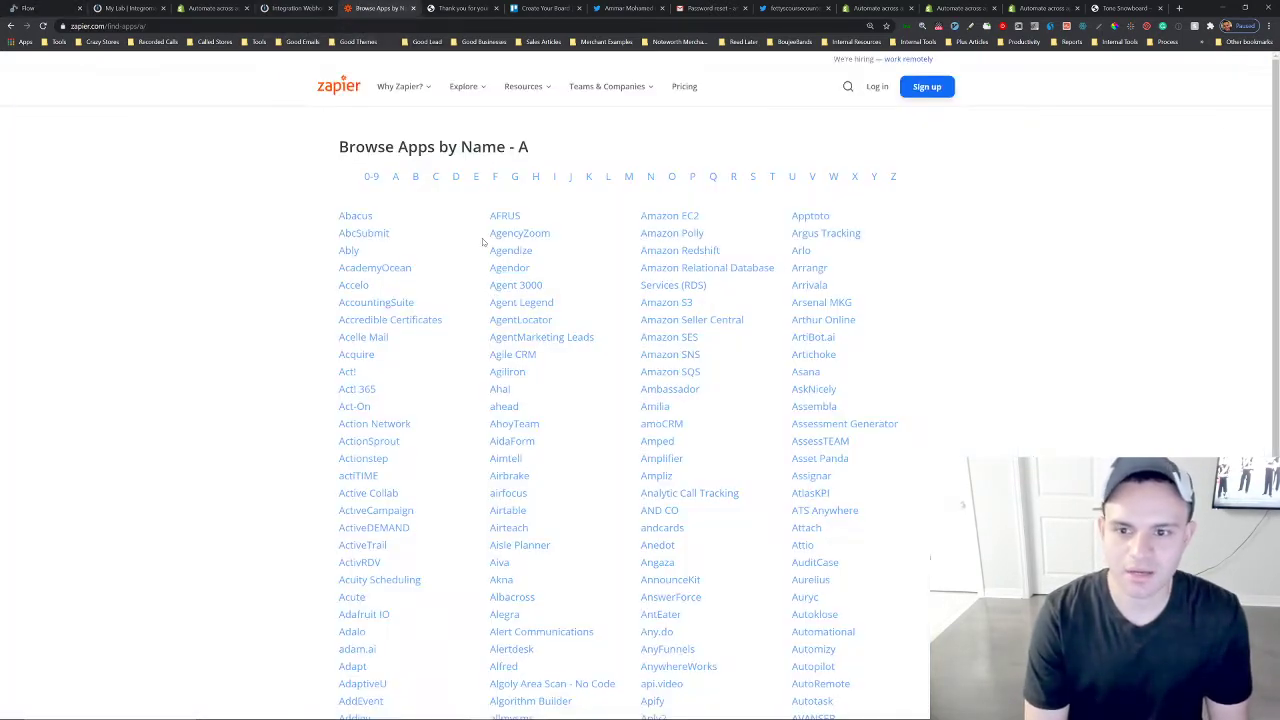
pyautogui.click(350, 88)
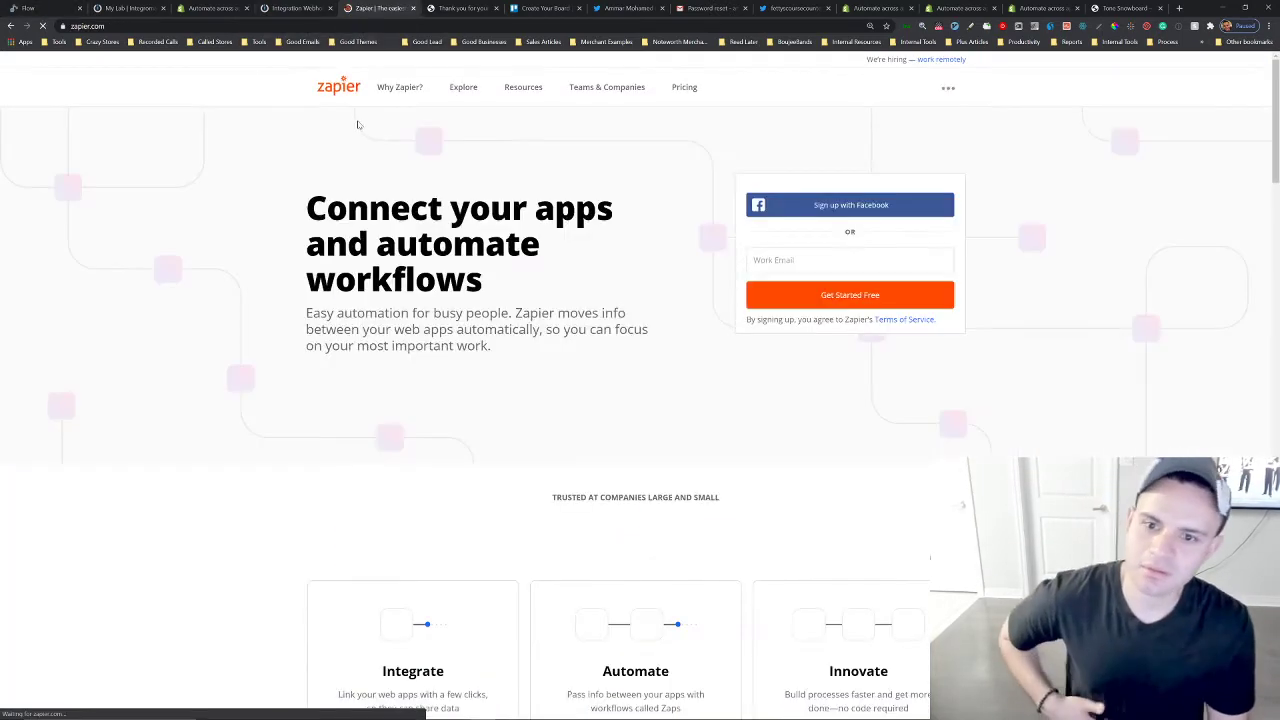
pyautogui.scroll(-6, 412, 410)
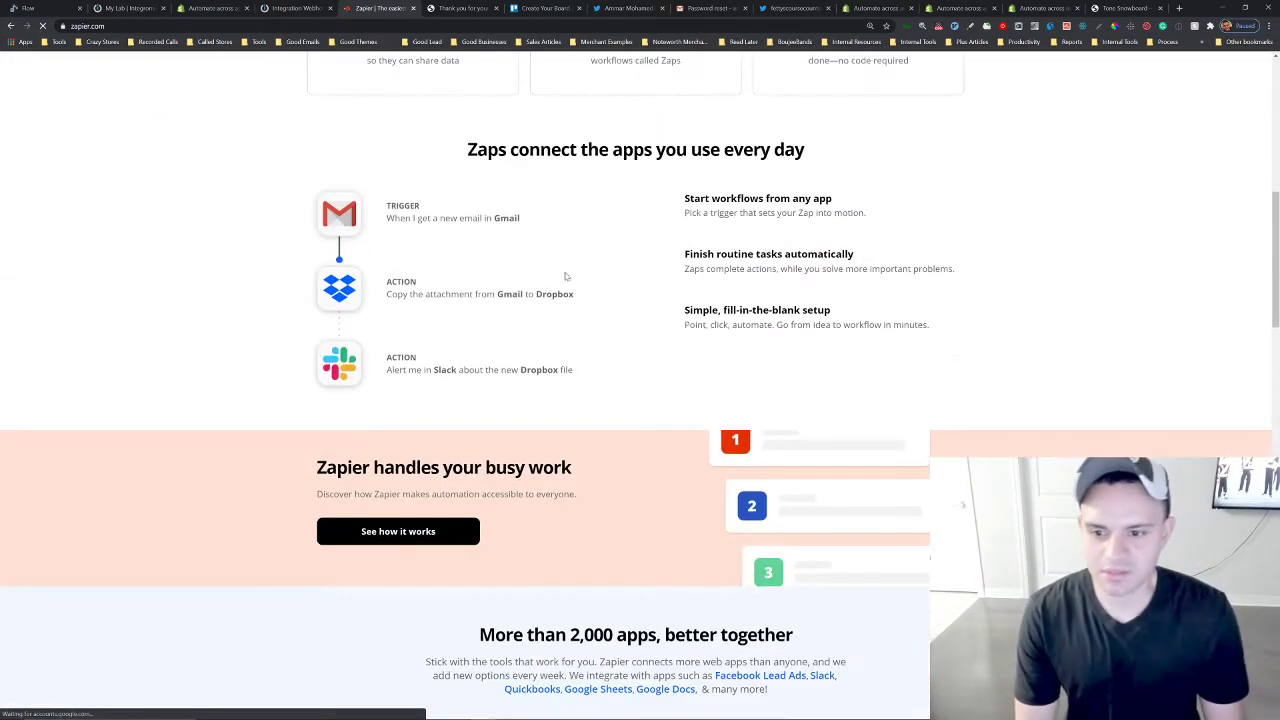
pyautogui.scroll(-5, 415, 408)
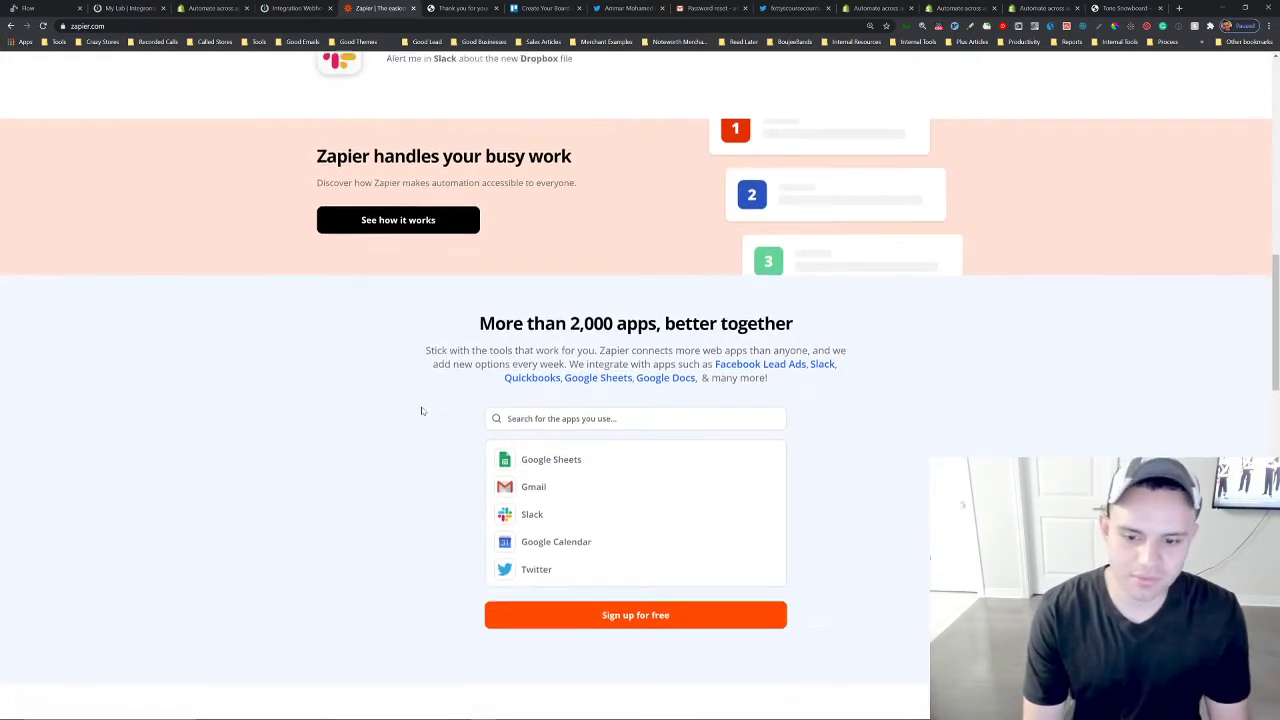
pyautogui.scroll(-10, 430, 410)
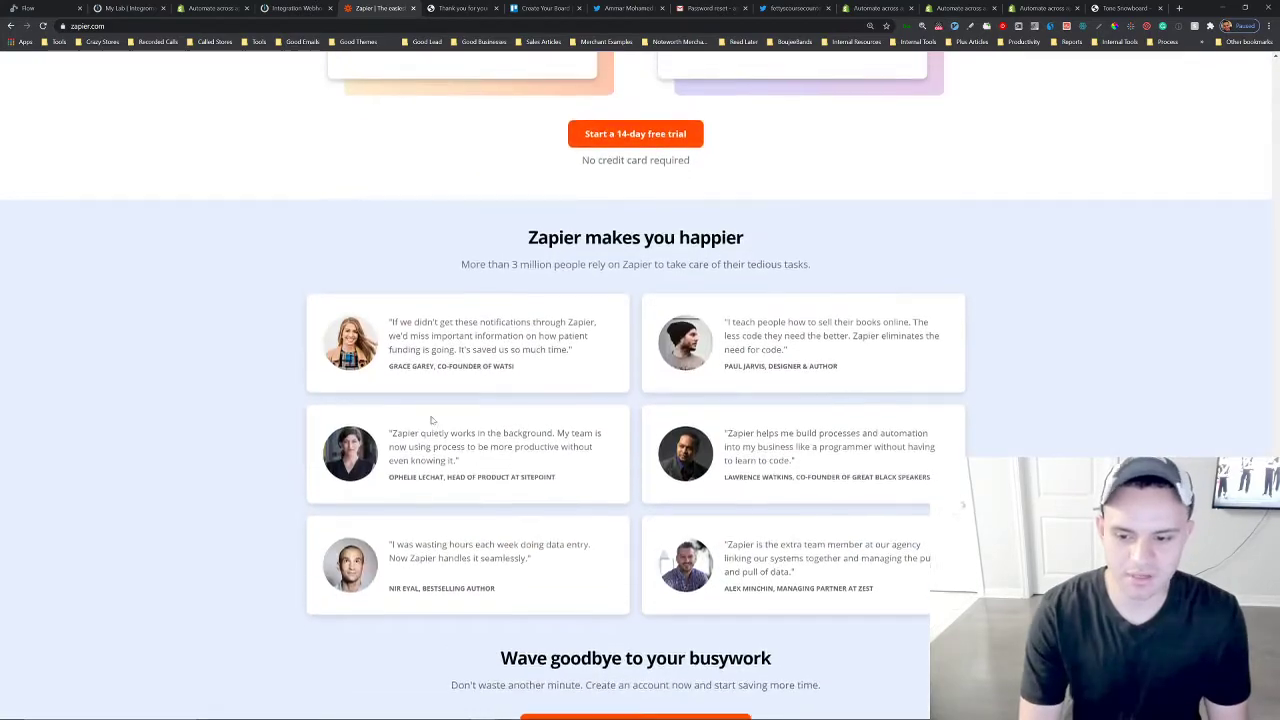
pyautogui.scroll(7, 434, 425)
pyautogui.scroll(6, 434, 430)
pyautogui.scroll(-12, 445, 431)
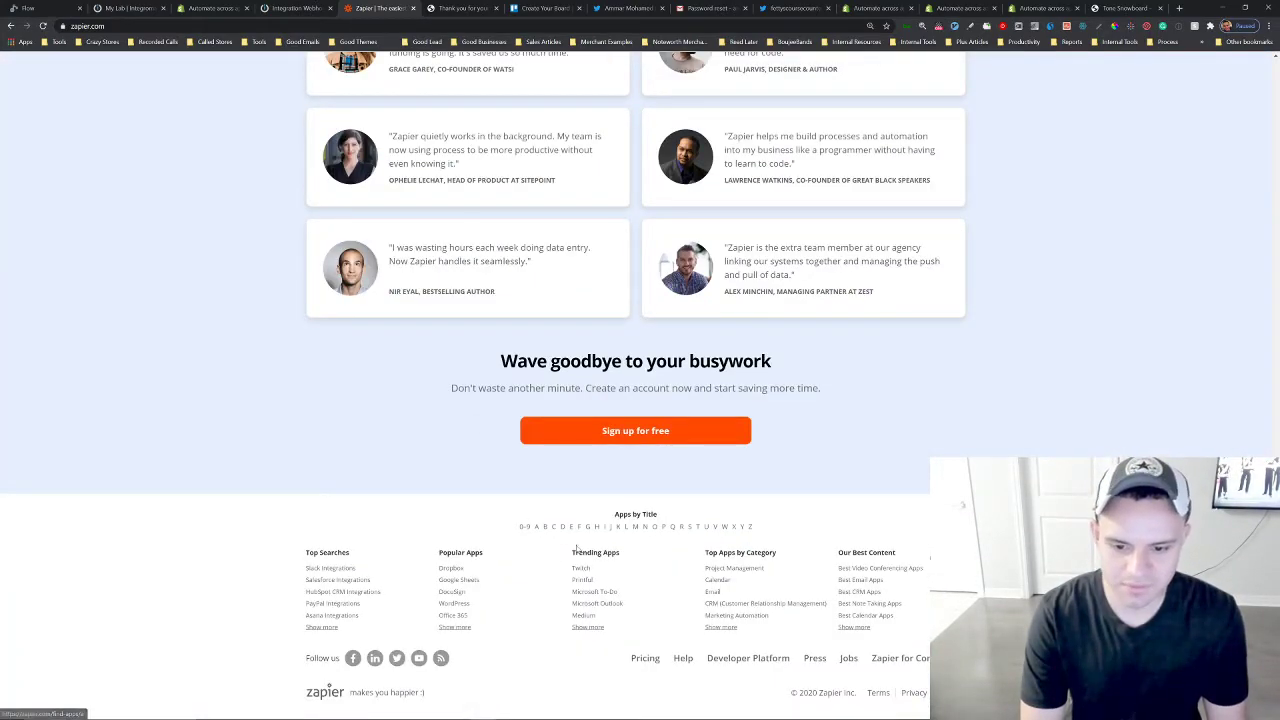
# Enlarge the page and open Zapier's alphabetical app directory to browse the available apps.
pyautogui.hotkey('ctrl', '+')
pyautogui.hotkey('ctrl', '+')
pyautogui.hotkey('ctrl', '+')
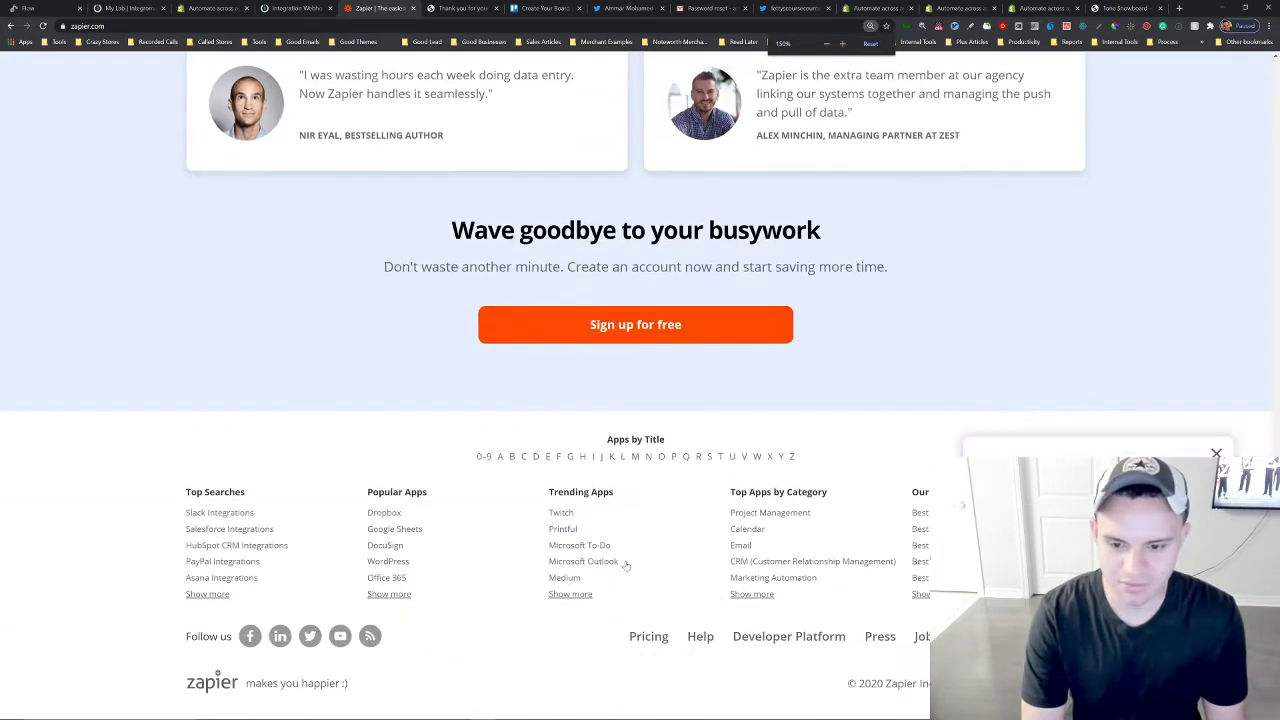
pyautogui.click(500, 457)
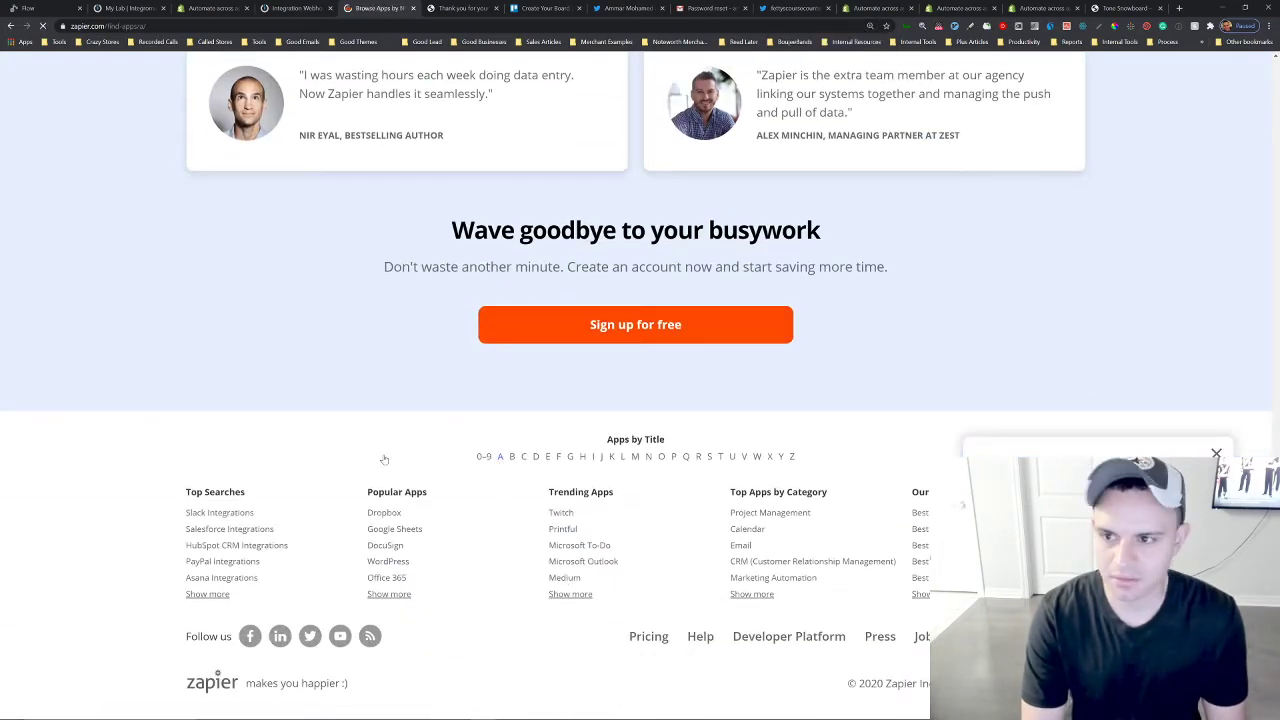
pyautogui.scroll(-3, 320, 398)
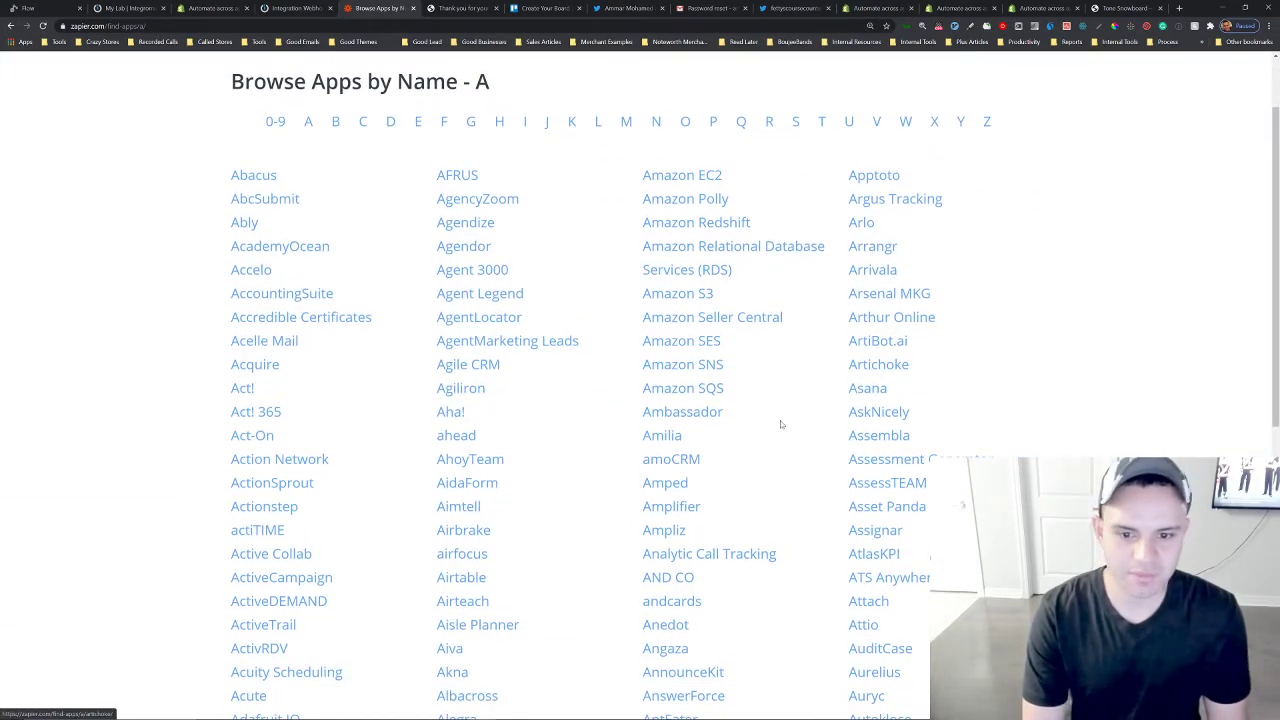
pyautogui.scroll(1, 313, 413)
pyautogui.scroll(-5, 646, 406)
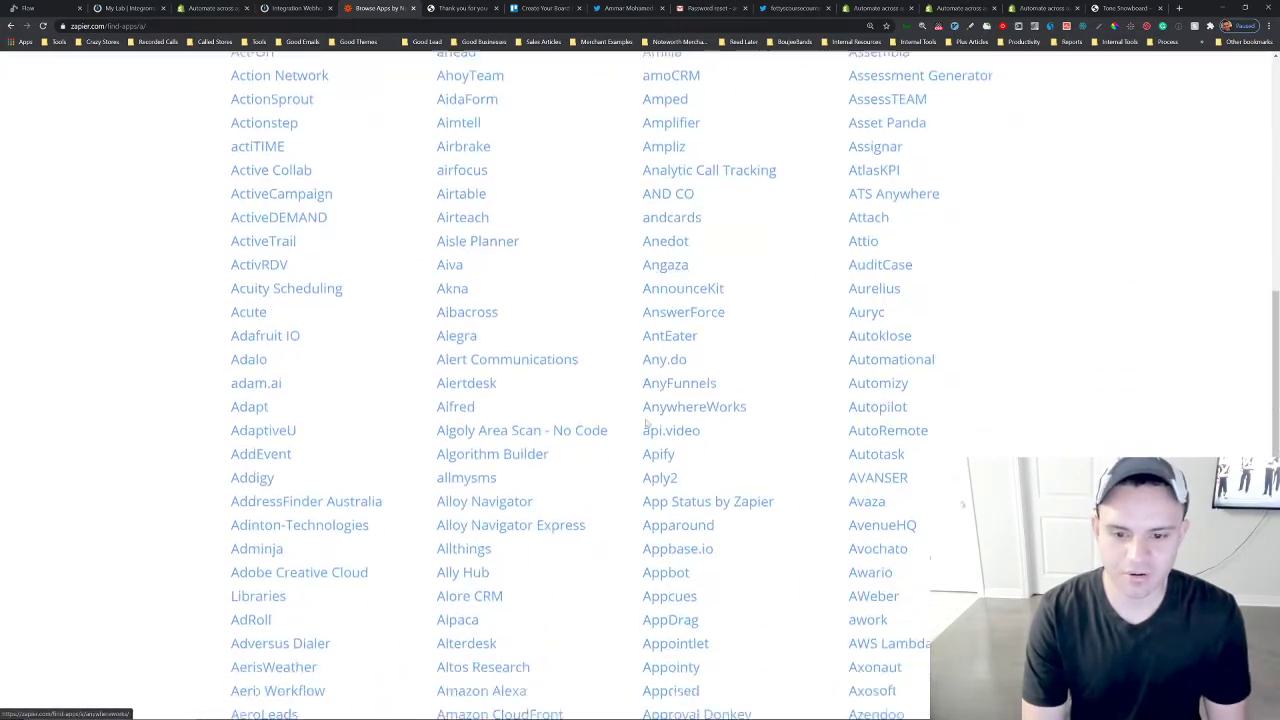
pyautogui.scroll(10, 646, 422)
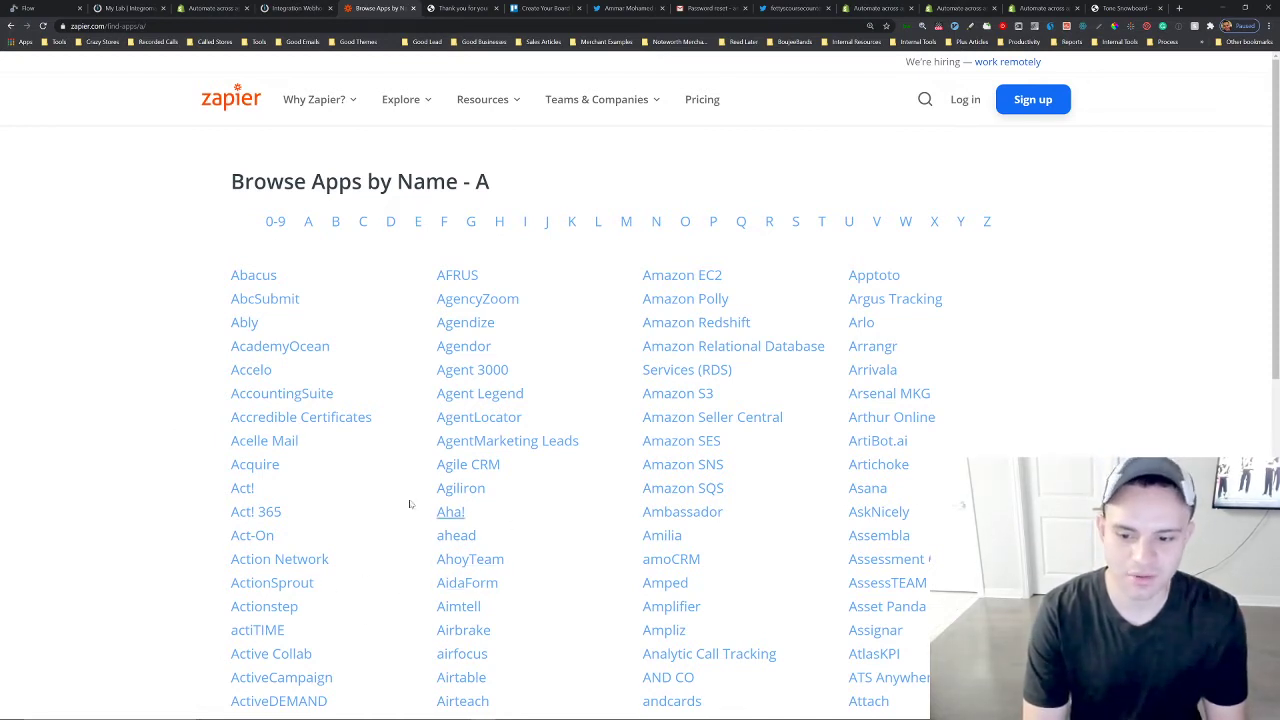
pyautogui.scroll(-1, 178, 438)
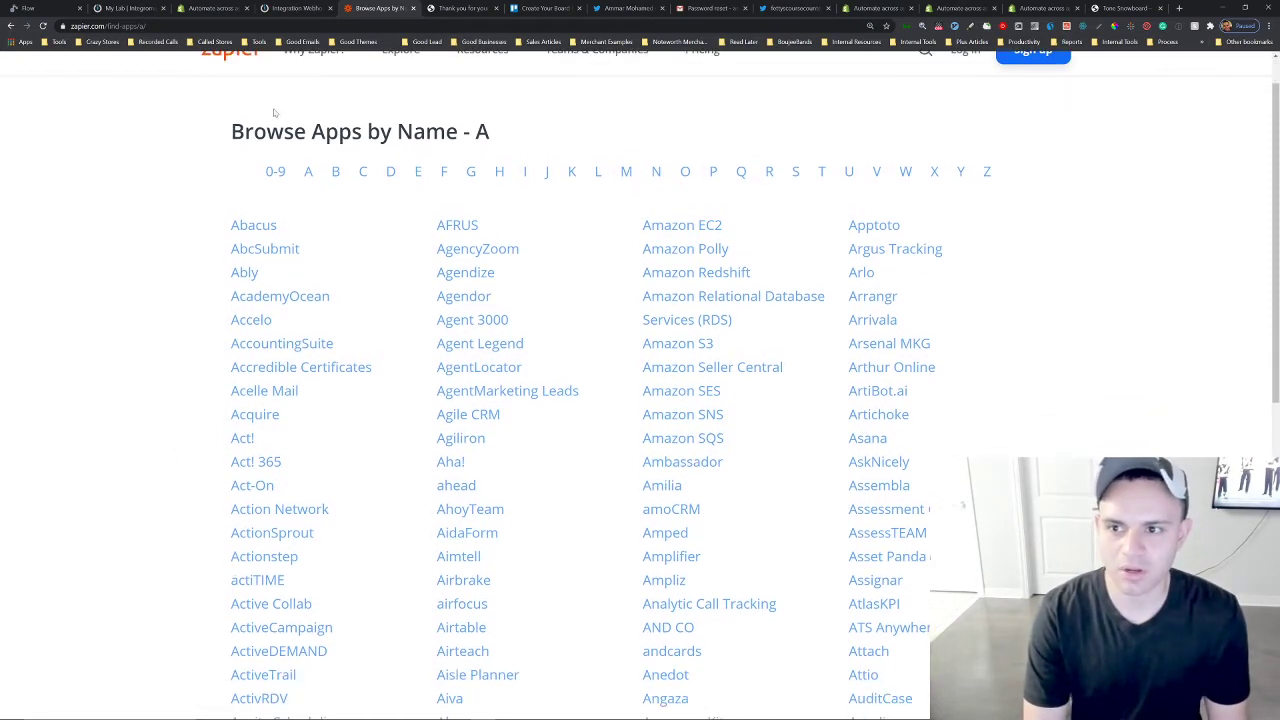
pyautogui.scroll(1, 274, 114)
# In Integromat, create a new scenario and pick Webhooks as the service to integrate.
pyautogui.click(288, 13)
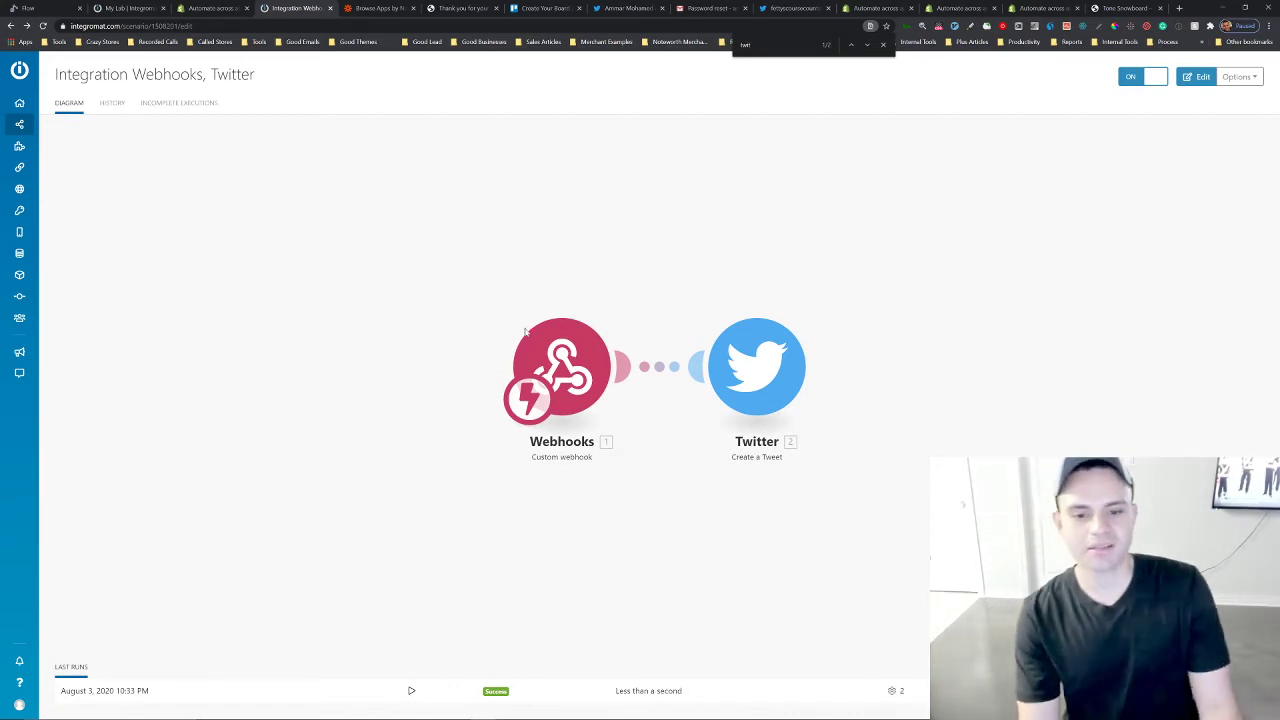
pyautogui.click(20, 124)
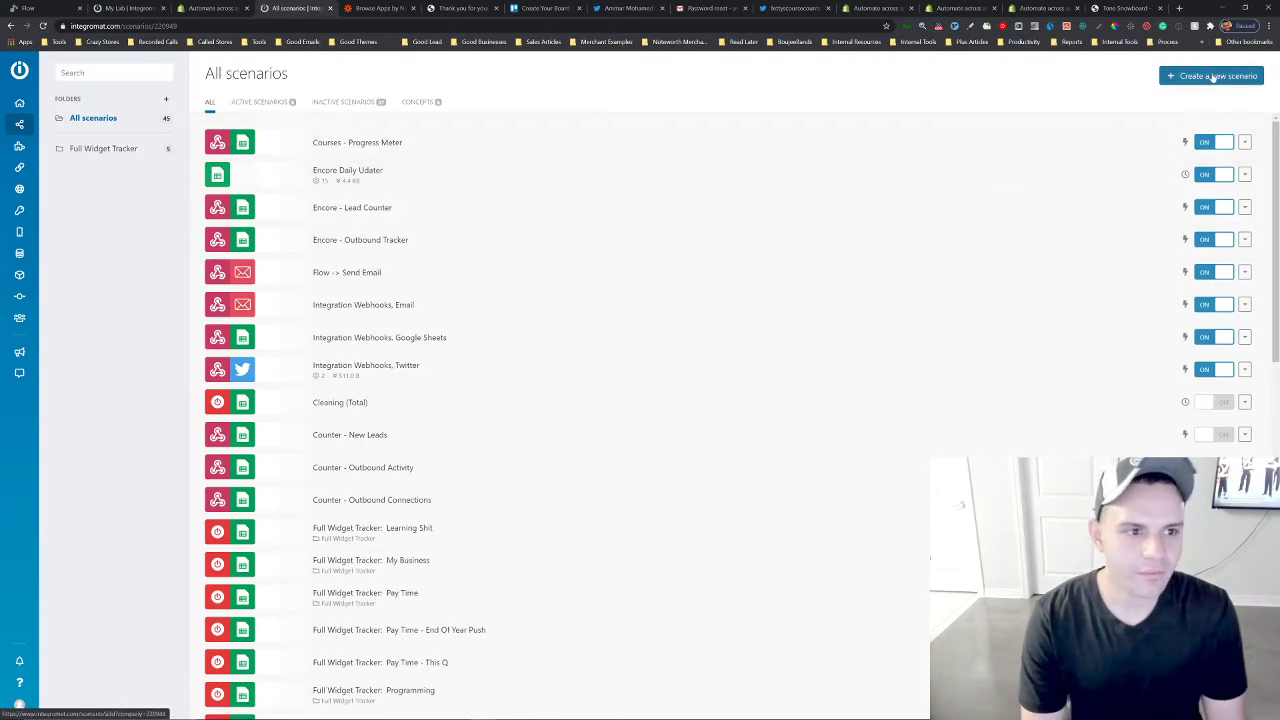
pyautogui.click(1212, 77)
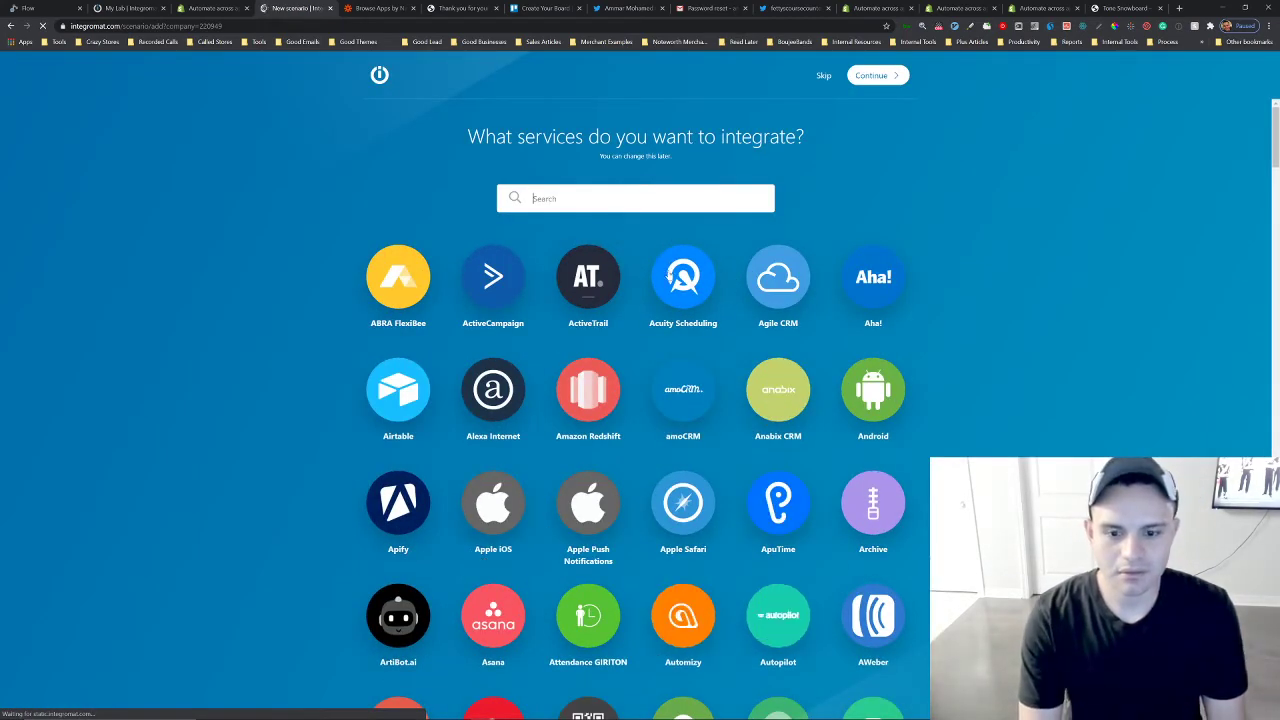
pyautogui.scroll(-4, 676, 290)
pyautogui.scroll(4, 676, 294)
pyautogui.write('web')
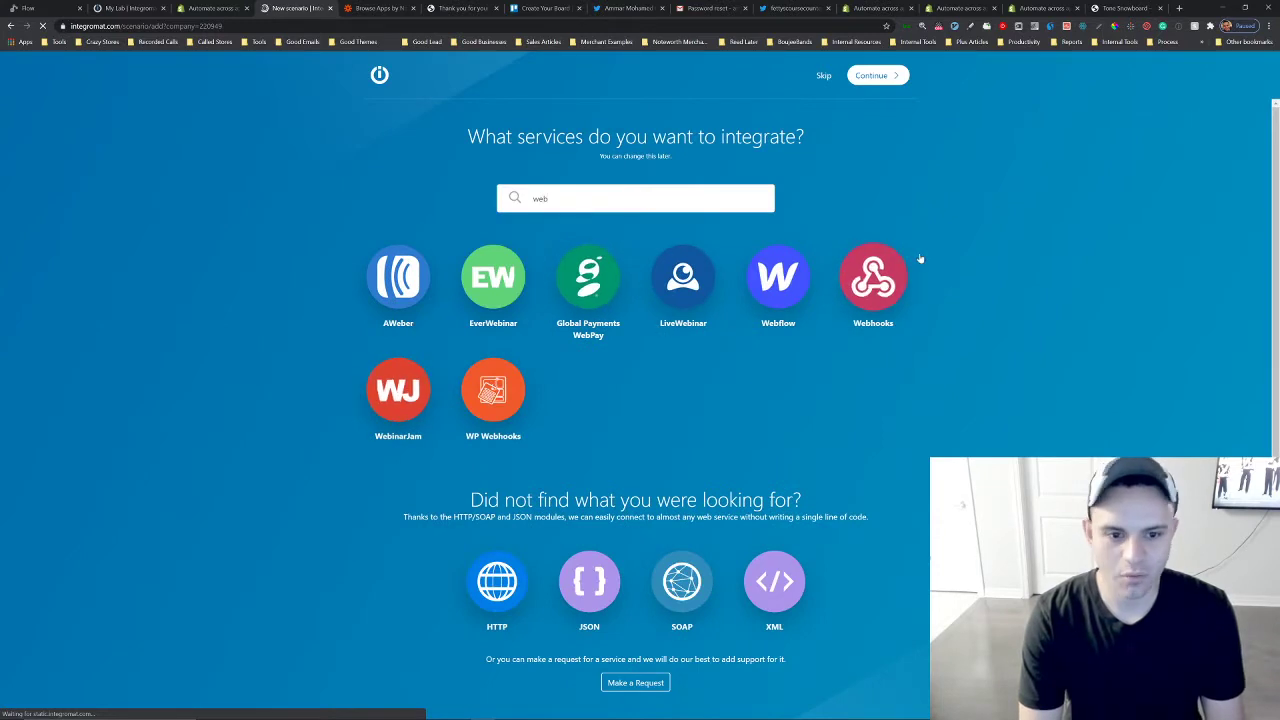
pyautogui.click(873, 277)
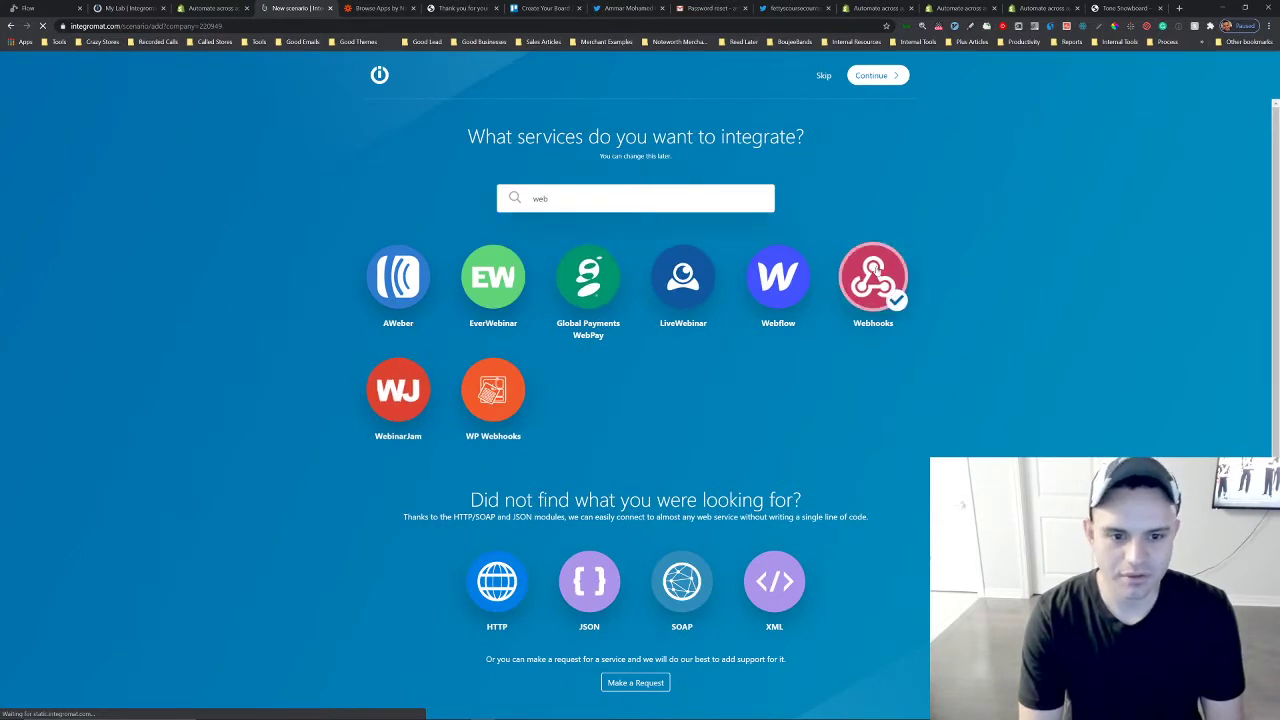
pyautogui.click(876, 77)
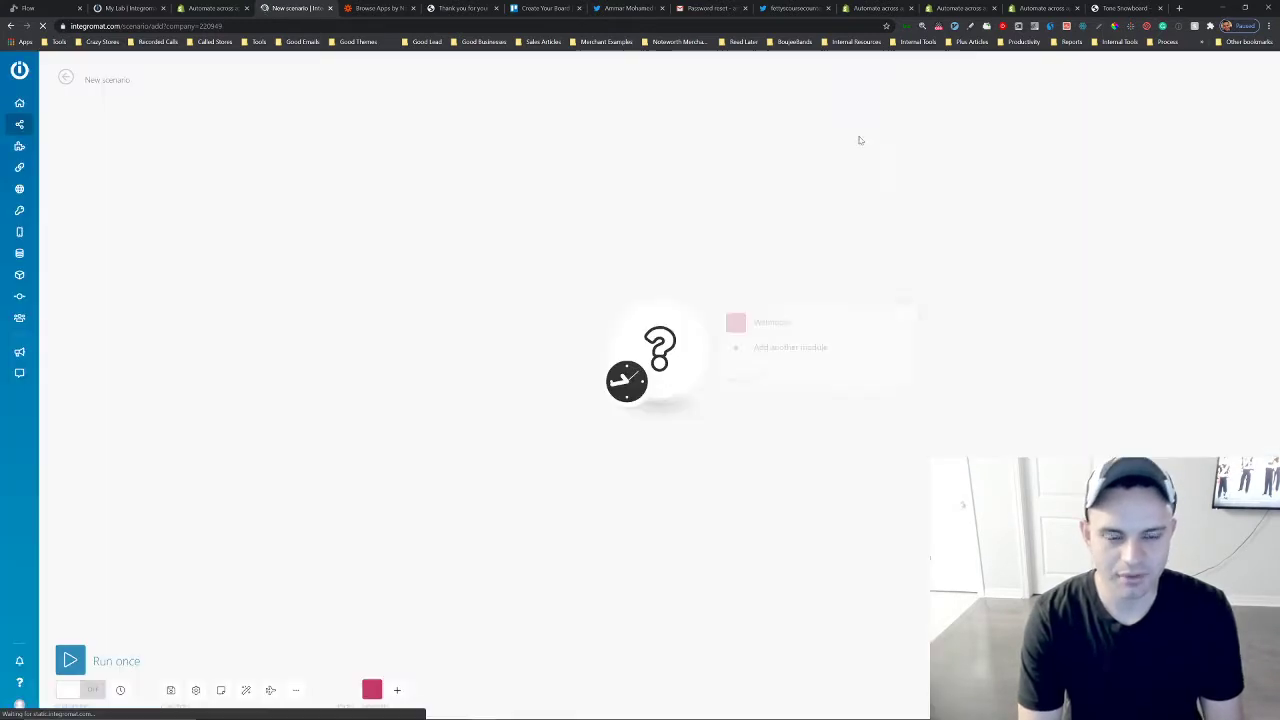
# Add a Twitter module with the Watch Messages trigger to the new scenario.
pyautogui.click(763, 349)
pyautogui.scroll(-10, 870, 395)
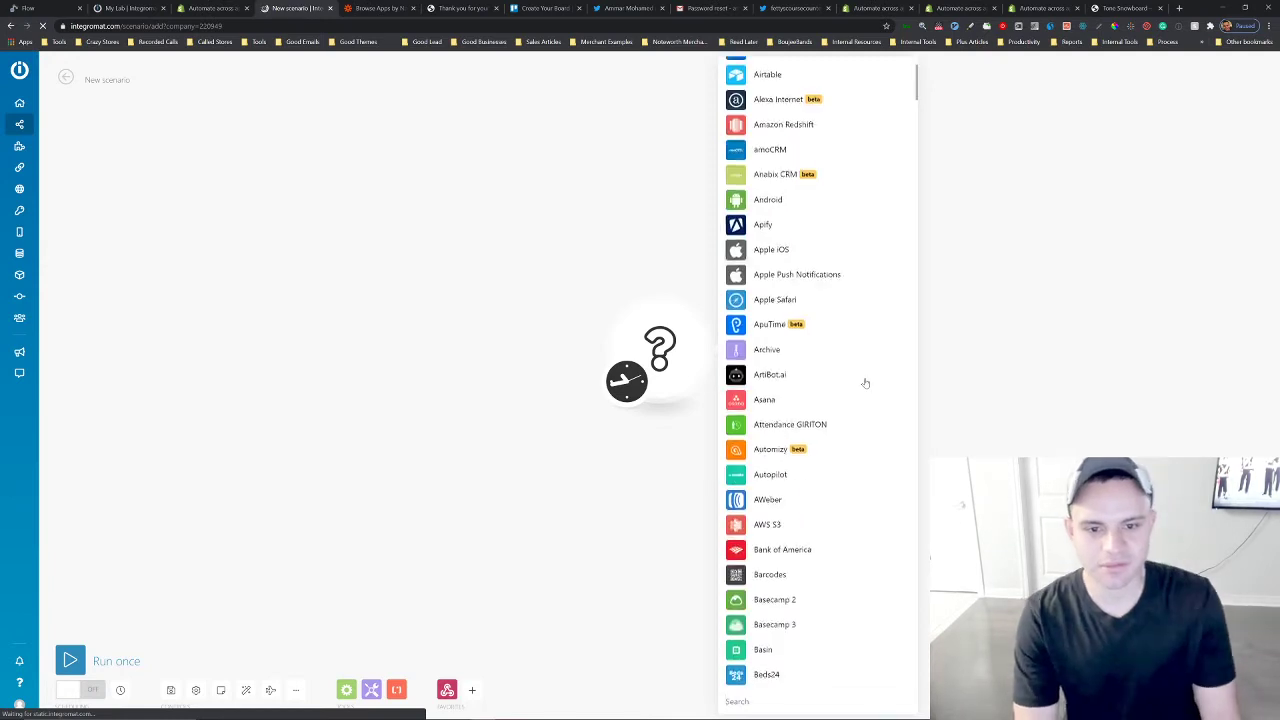
pyautogui.scroll(-5, 817, 478)
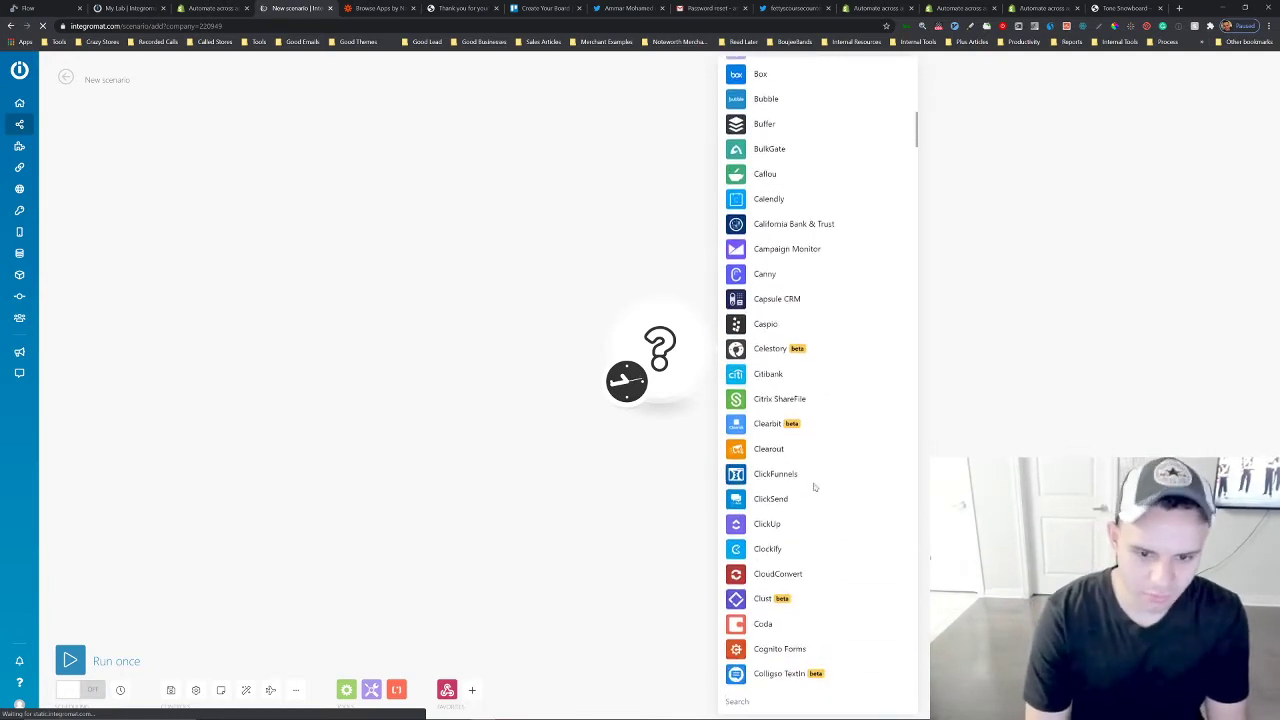
pyautogui.hotkey('ctrl', 'f')
pyautogui.write('twitter')
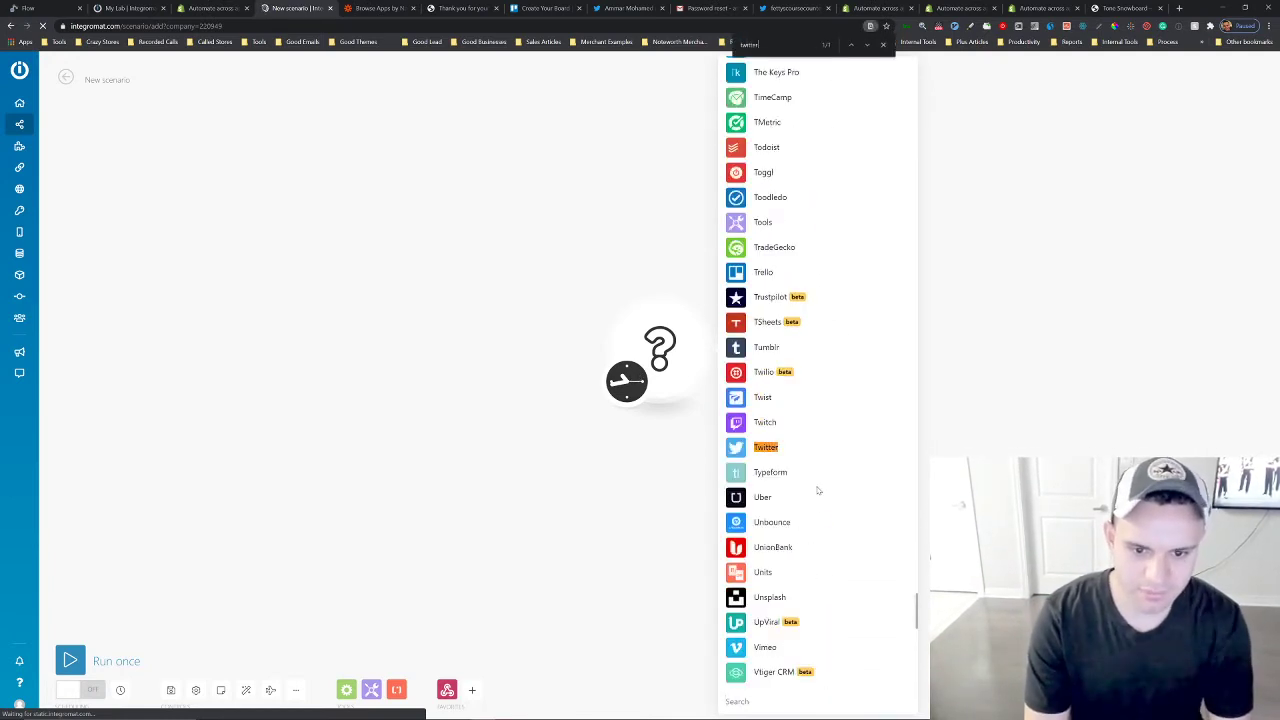
pyautogui.click(785, 449)
pyautogui.scroll(5, 820, 400)
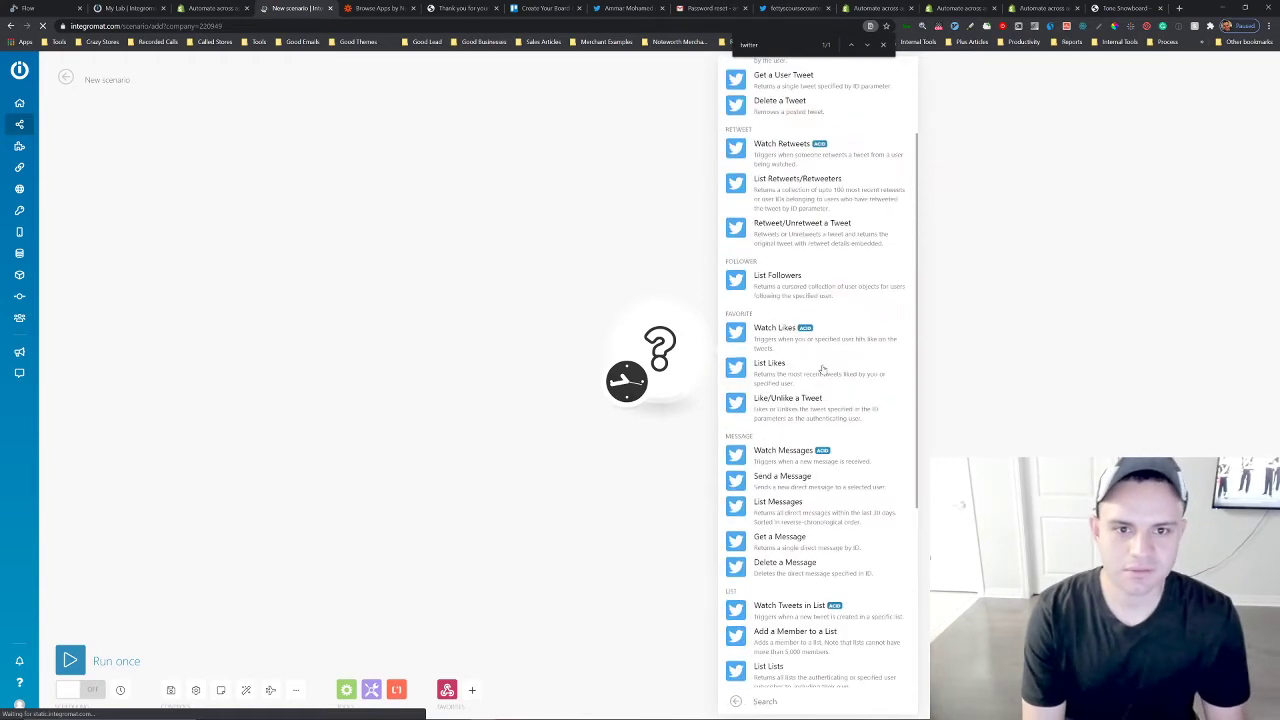
pyautogui.click(779, 158)
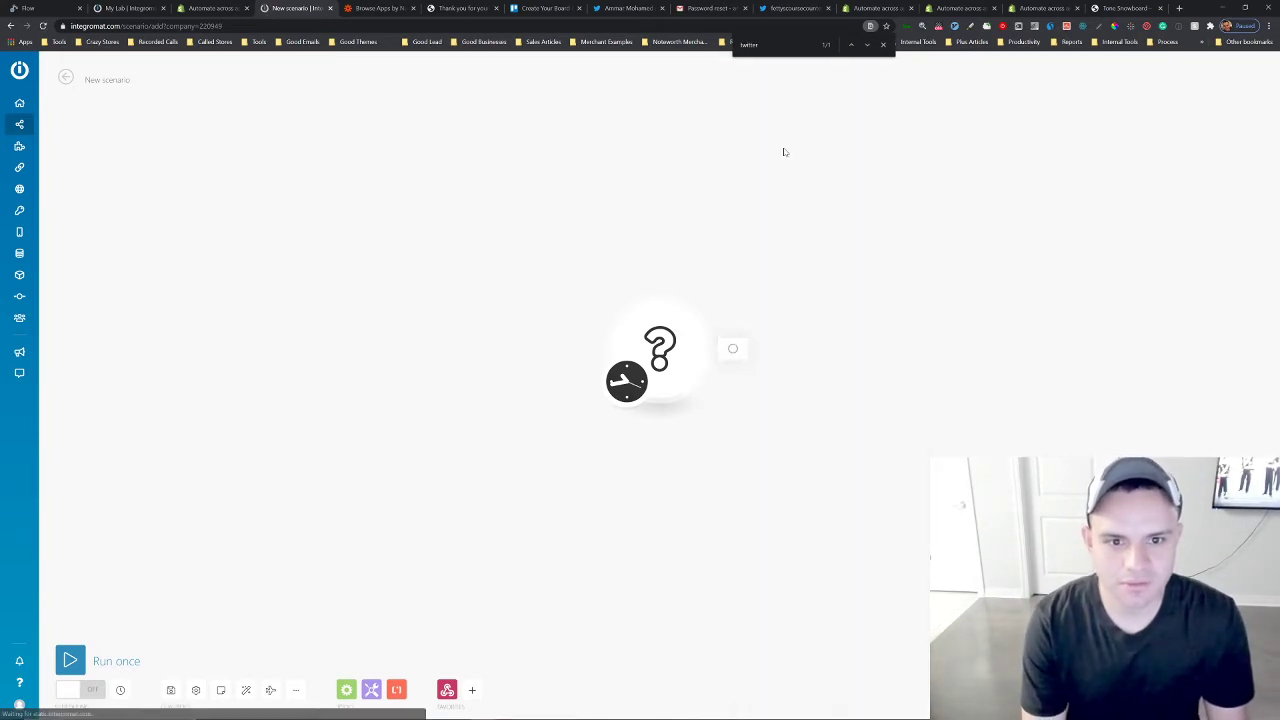
pyautogui.click(905, 264)
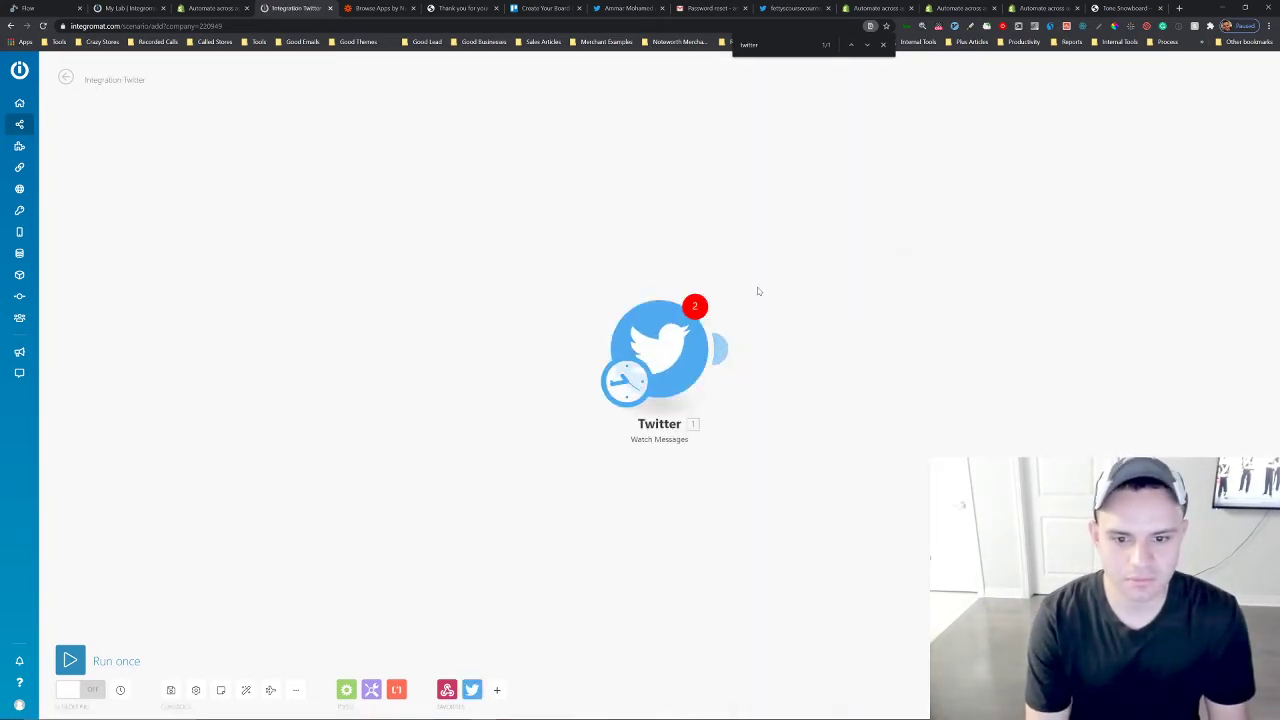
# Delete the Twitter Watch Messages trigger module from the scenario.
pyautogui.click(740, 346)
pyautogui.click(650, 395)
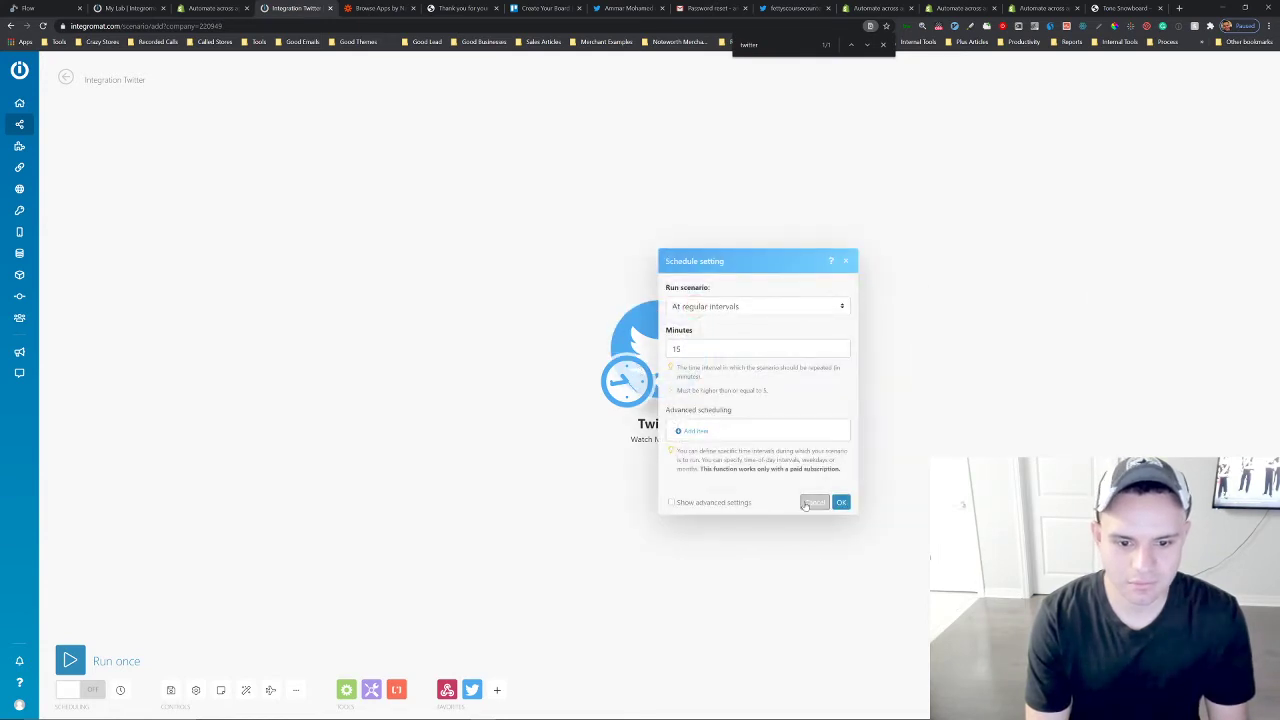
pyautogui.click(814, 502)
pyautogui.click(721, 347)
pyautogui.rightClick(695, 345)
pyautogui.click(738, 449)
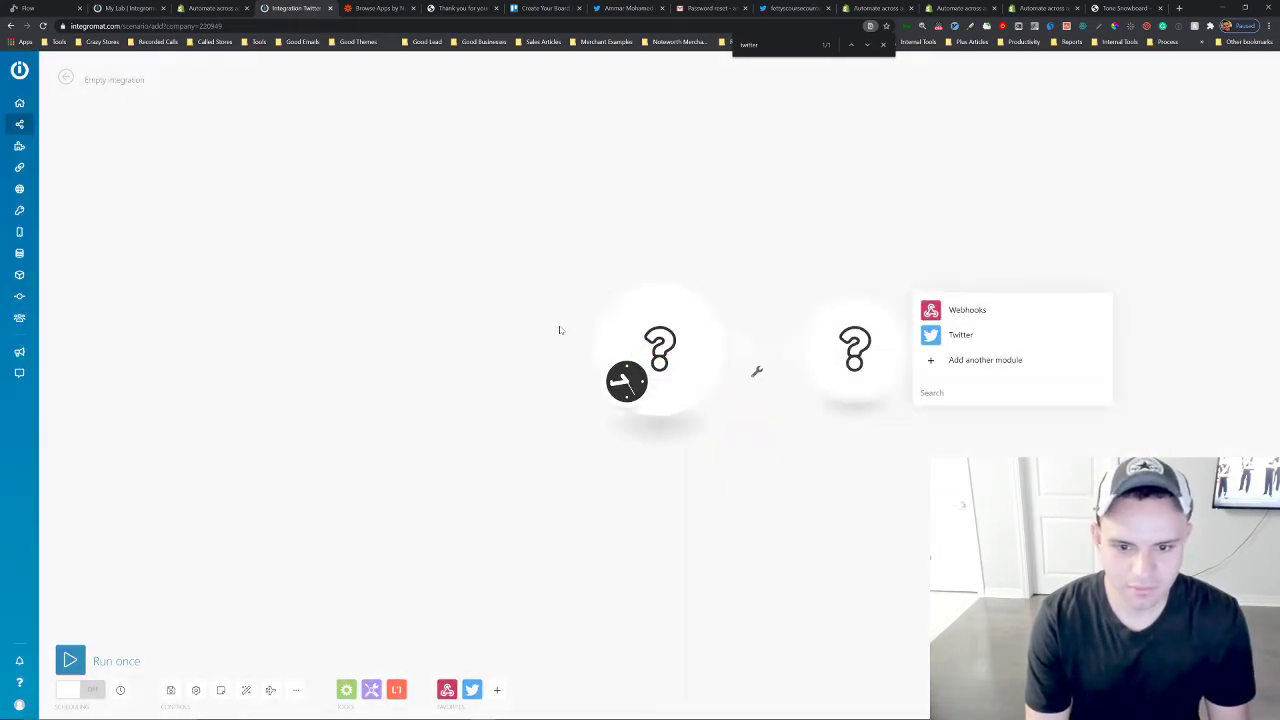
# Set the scenario's first module to the Webhooks Custom webhook trigger.
pyautogui.click(775, 309)
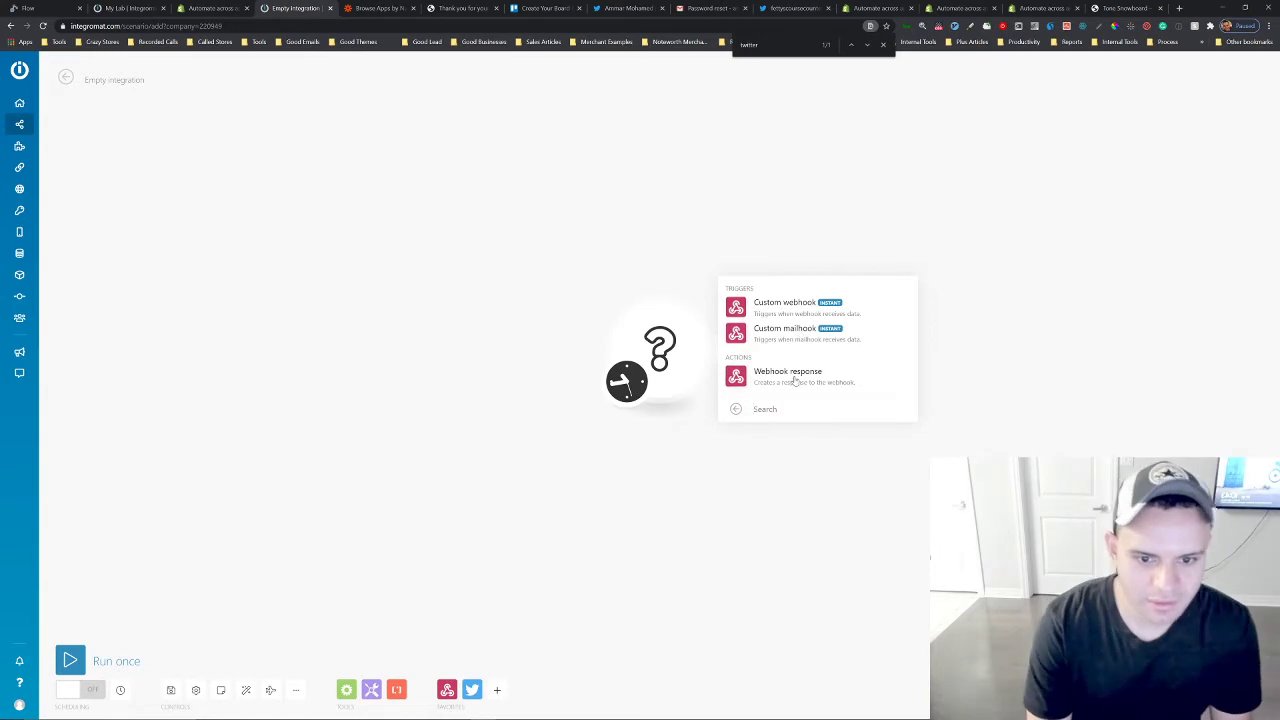
pyautogui.click(797, 310)
pyautogui.click(791, 334)
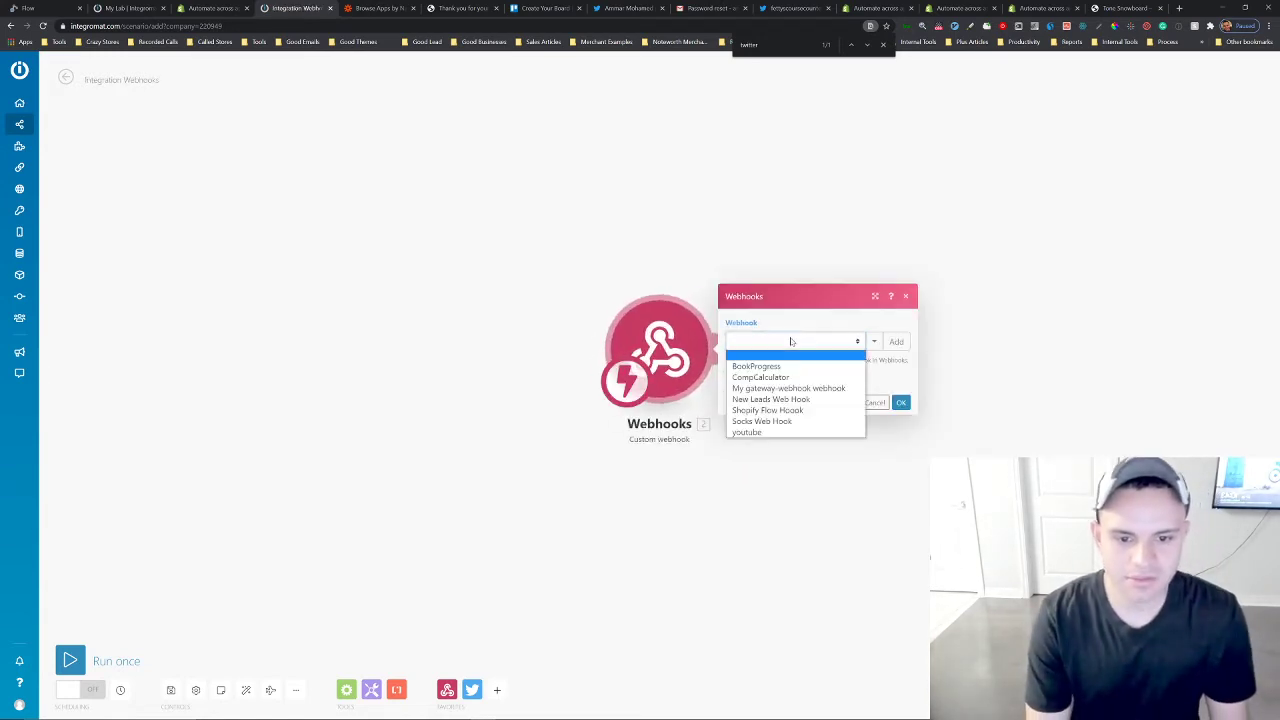
pyautogui.click(824, 320)
# Add and save a new hook for the custom webhook, named as a YouTube demo webhook.
pyautogui.click(896, 334)
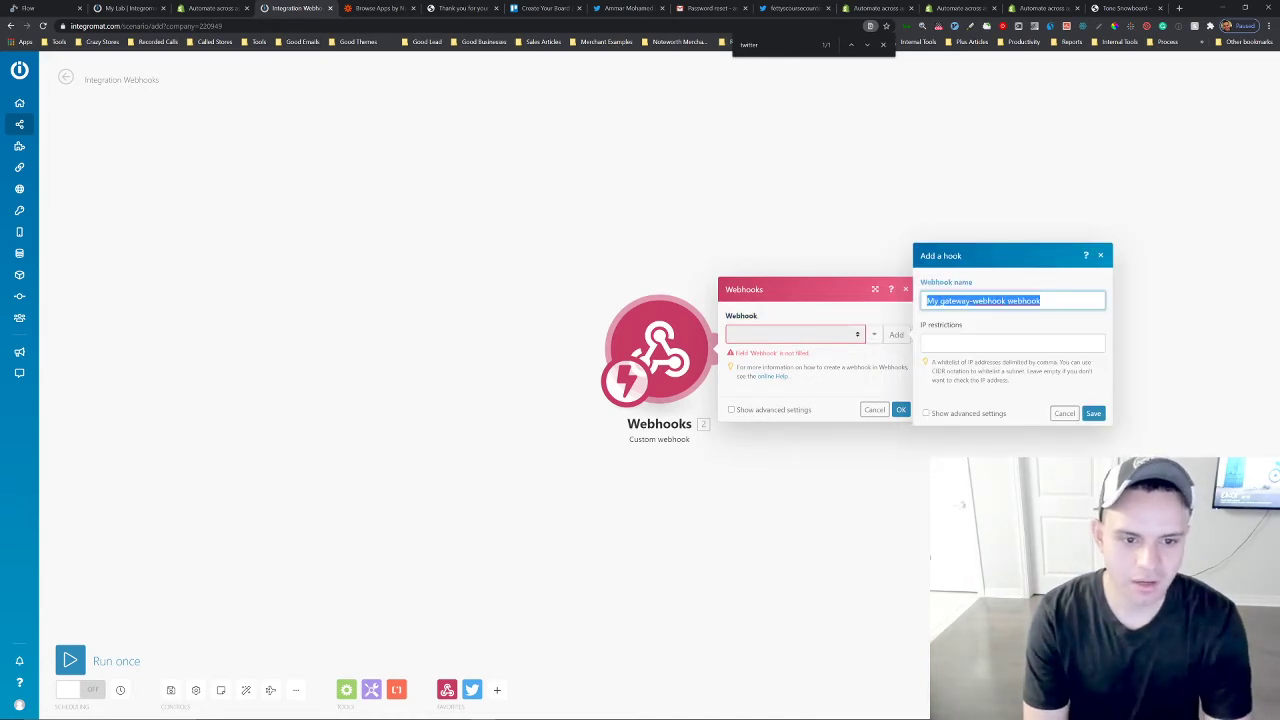
pyautogui.write('ammarsy')
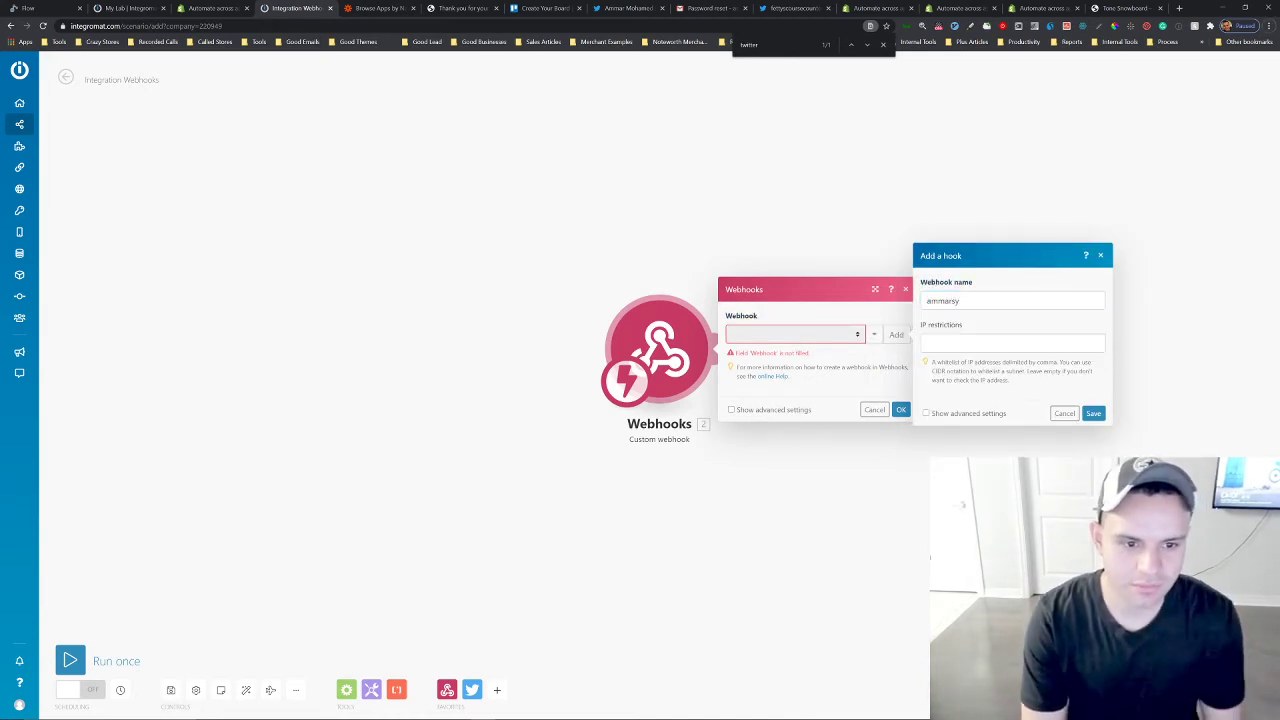
pyautogui.click(960, 301)
pyautogui.write('outube')
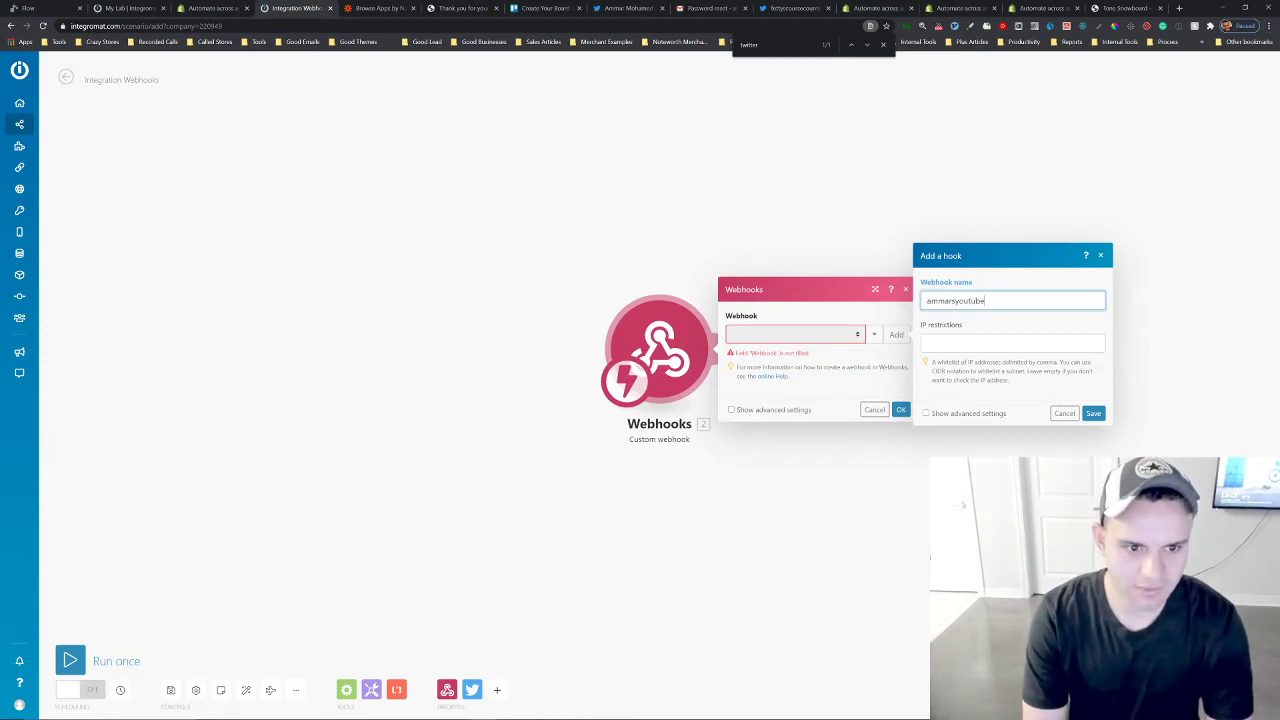
pyautogui.write('demoweb')
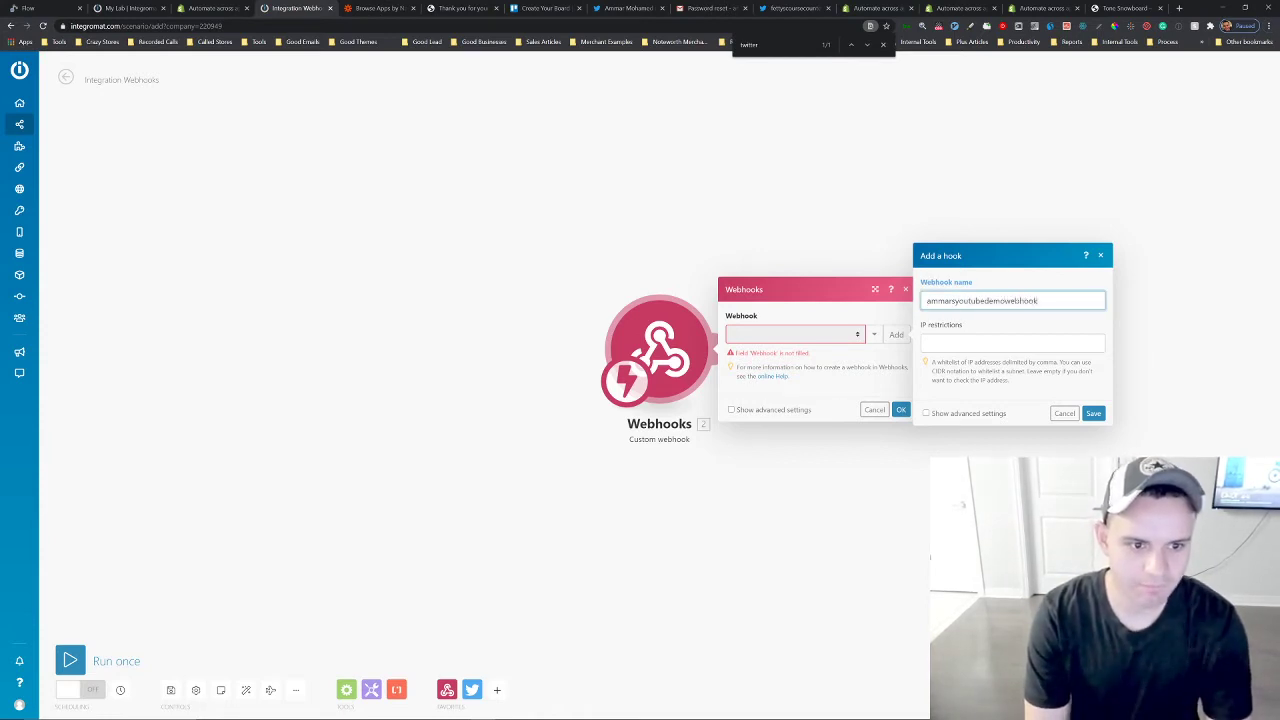
pyautogui.write('hook')
pyautogui.click(1093, 413)
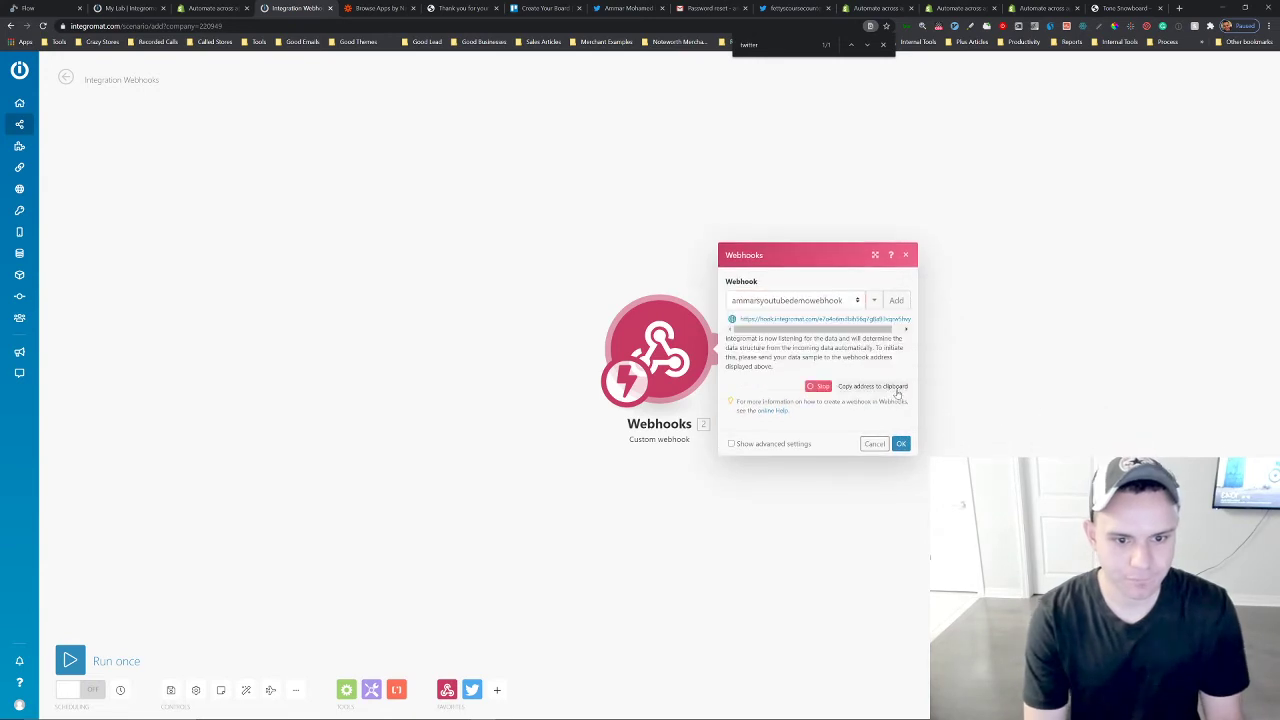
# Copy the webhook's address to the clipboard and close the webhook settings.
pyautogui.click(845, 387)
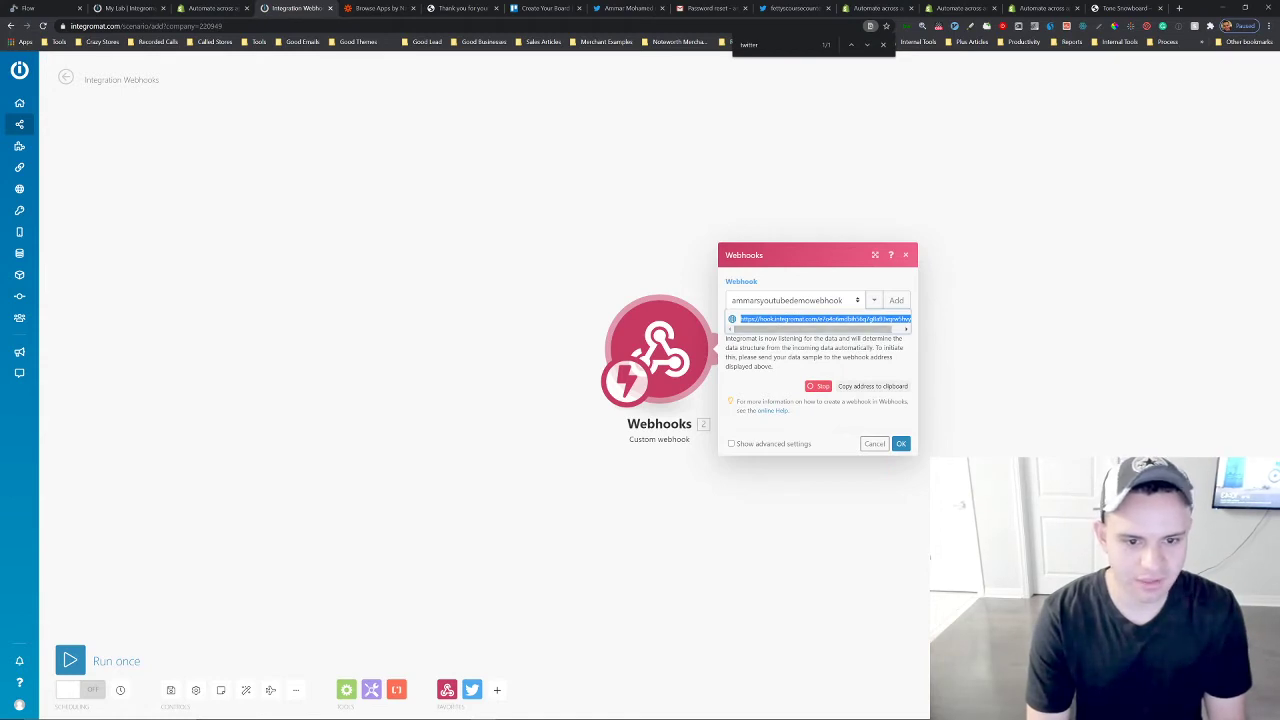
pyautogui.moveTo(826, 330); pyautogui.dragTo(860, 334)
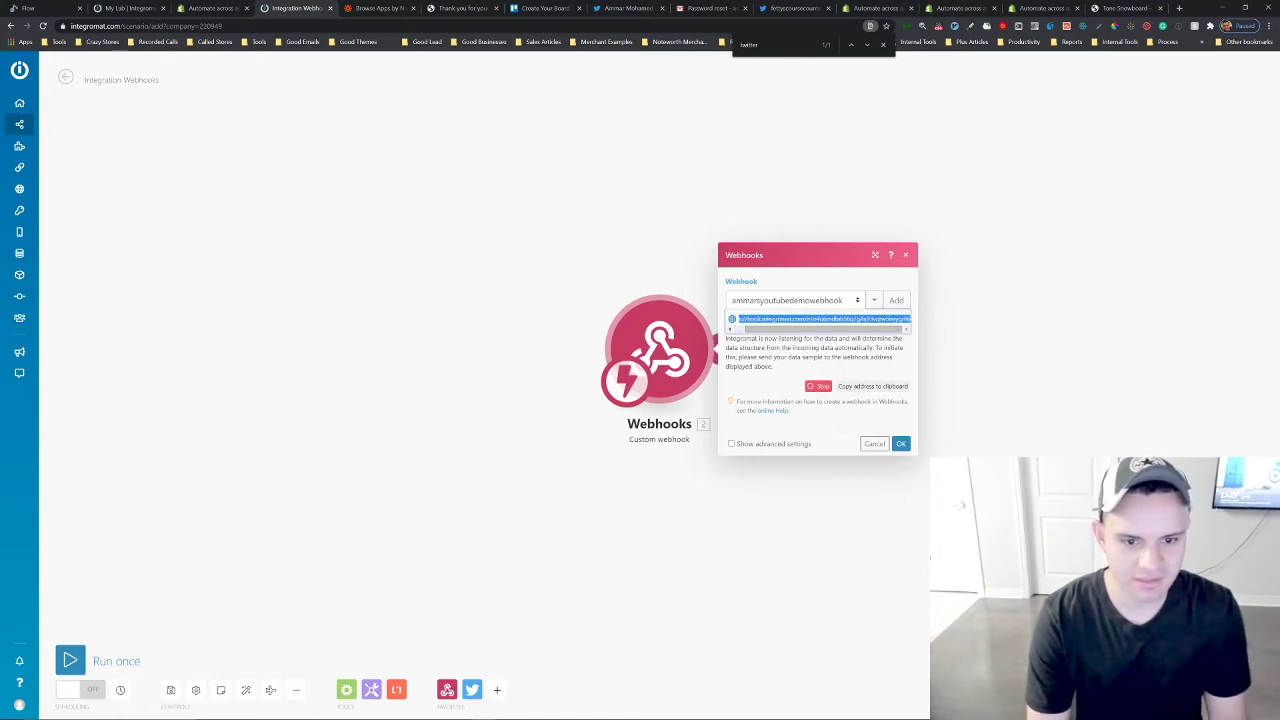
pyautogui.click(901, 444)
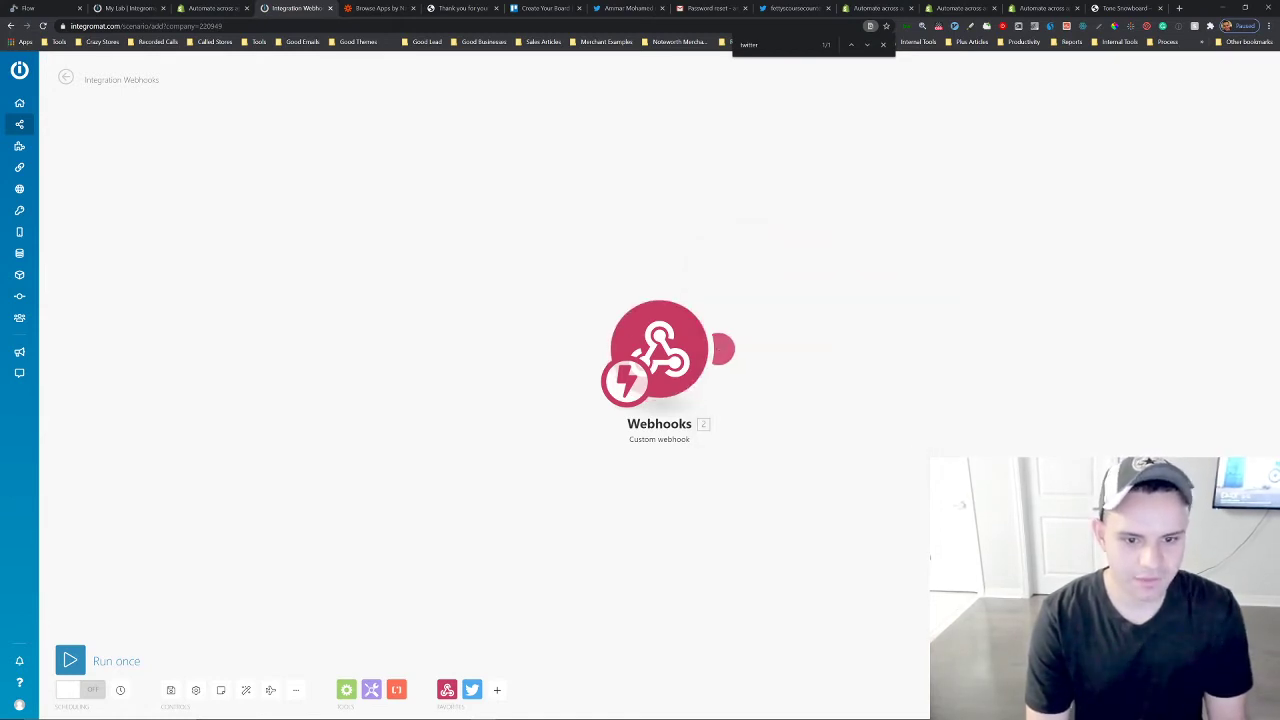
# Add a Twitter Create a Tweet module after the webhook with the status "Just sold a snowboard".
pyautogui.click(727, 348)
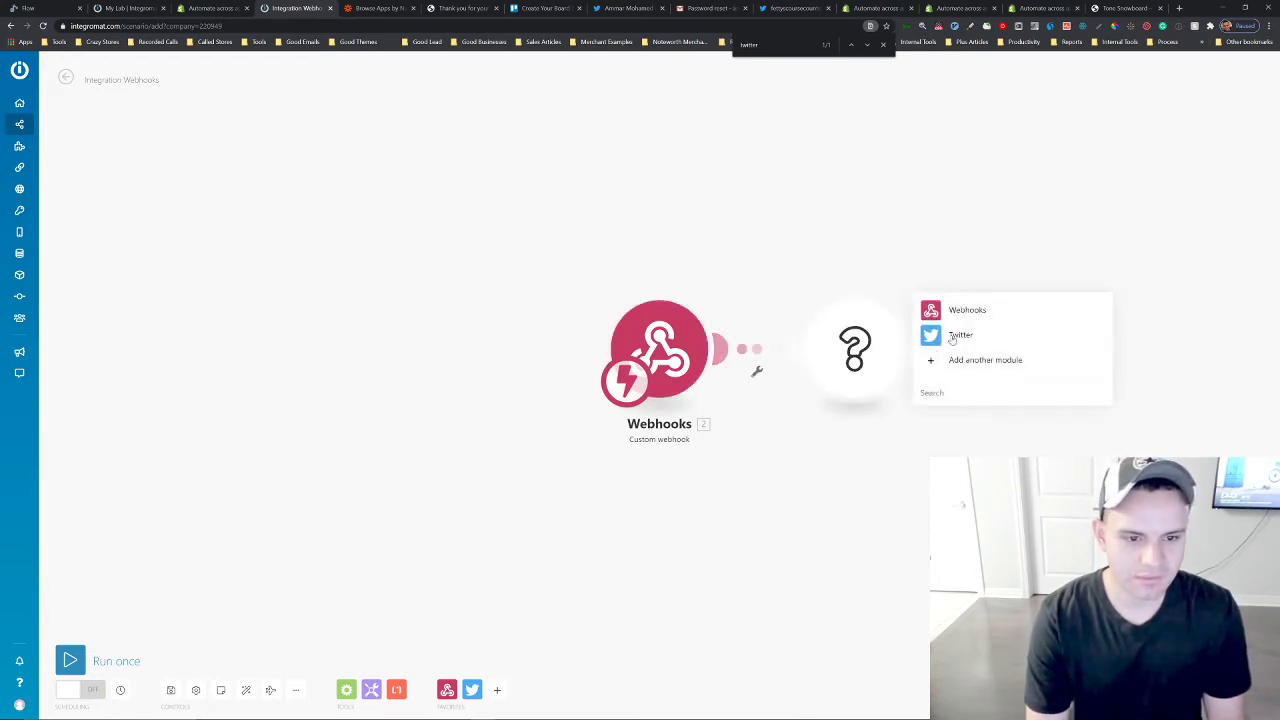
pyautogui.click(955, 336)
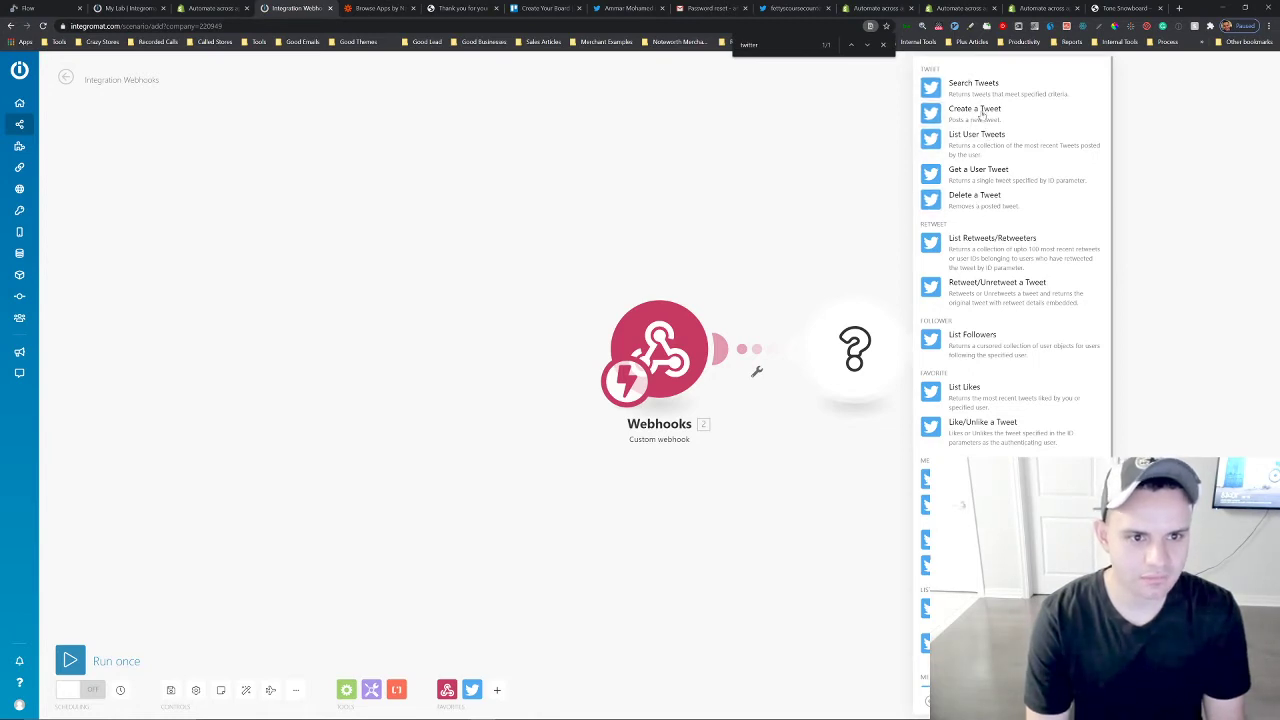
pyautogui.click(975, 110)
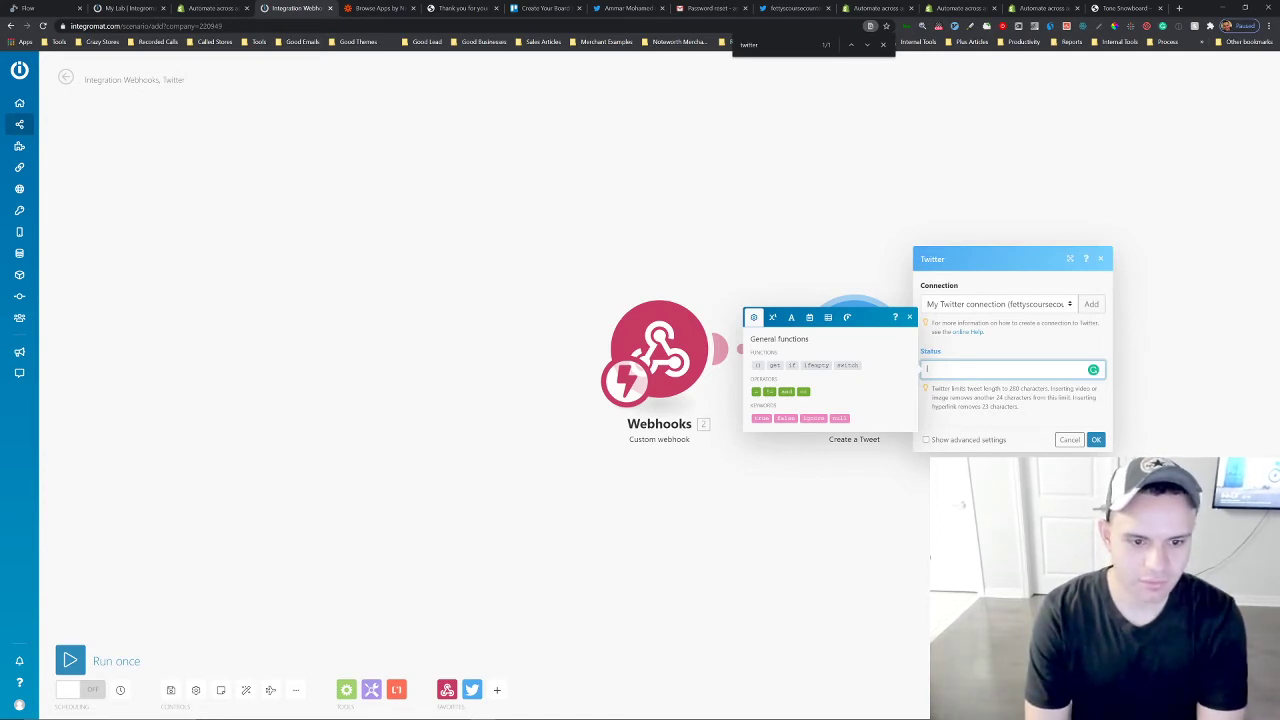
pyautogui.write('Just sold ')
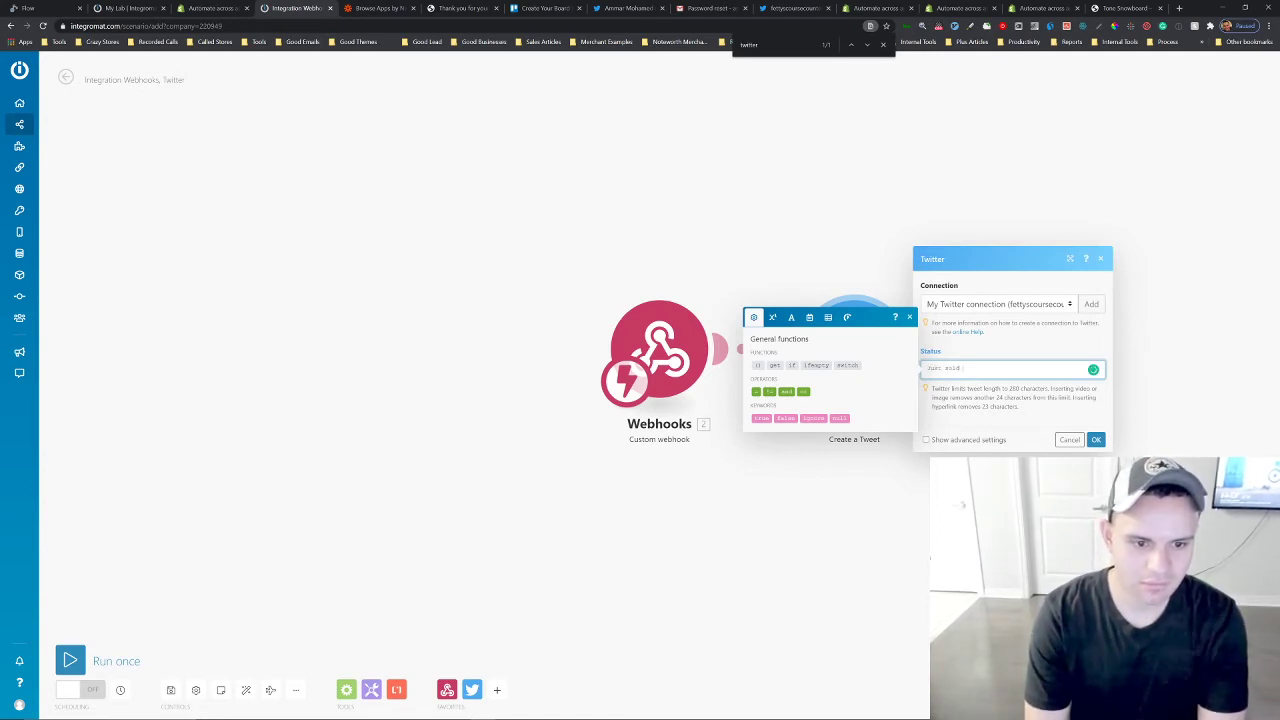
pyautogui.write('a courboard!!!')
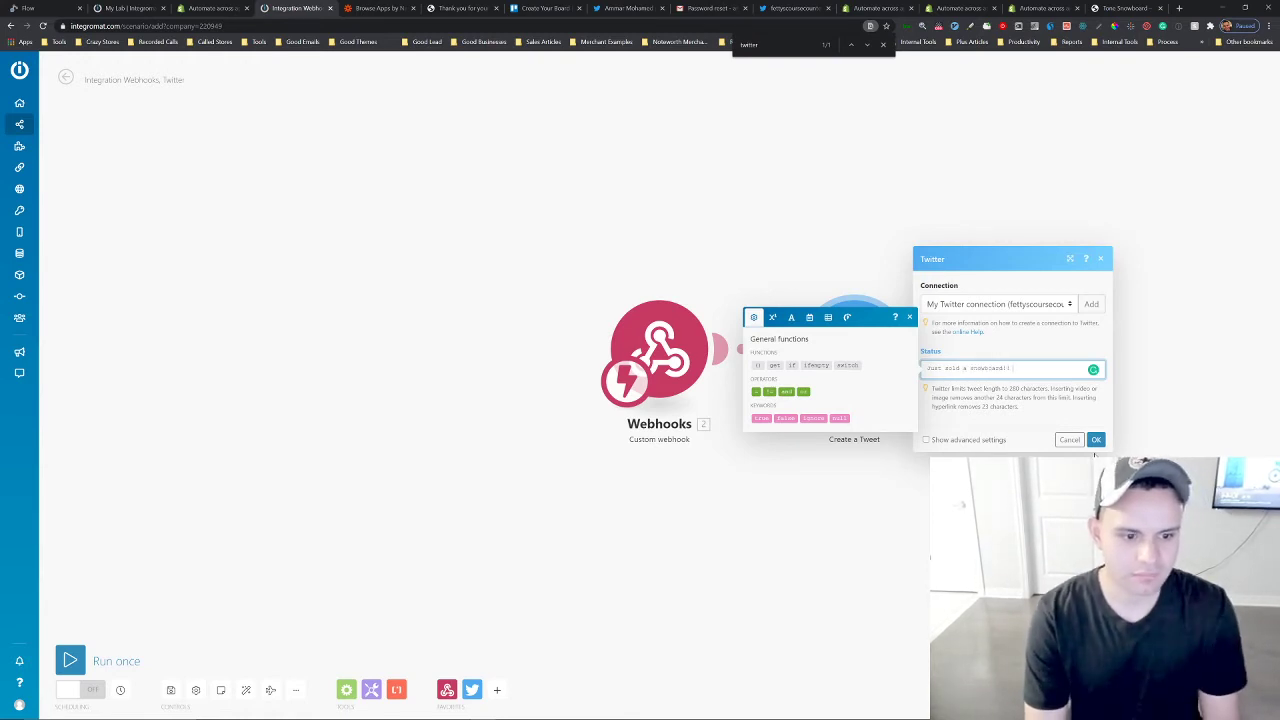
pyautogui.click(1096, 440)
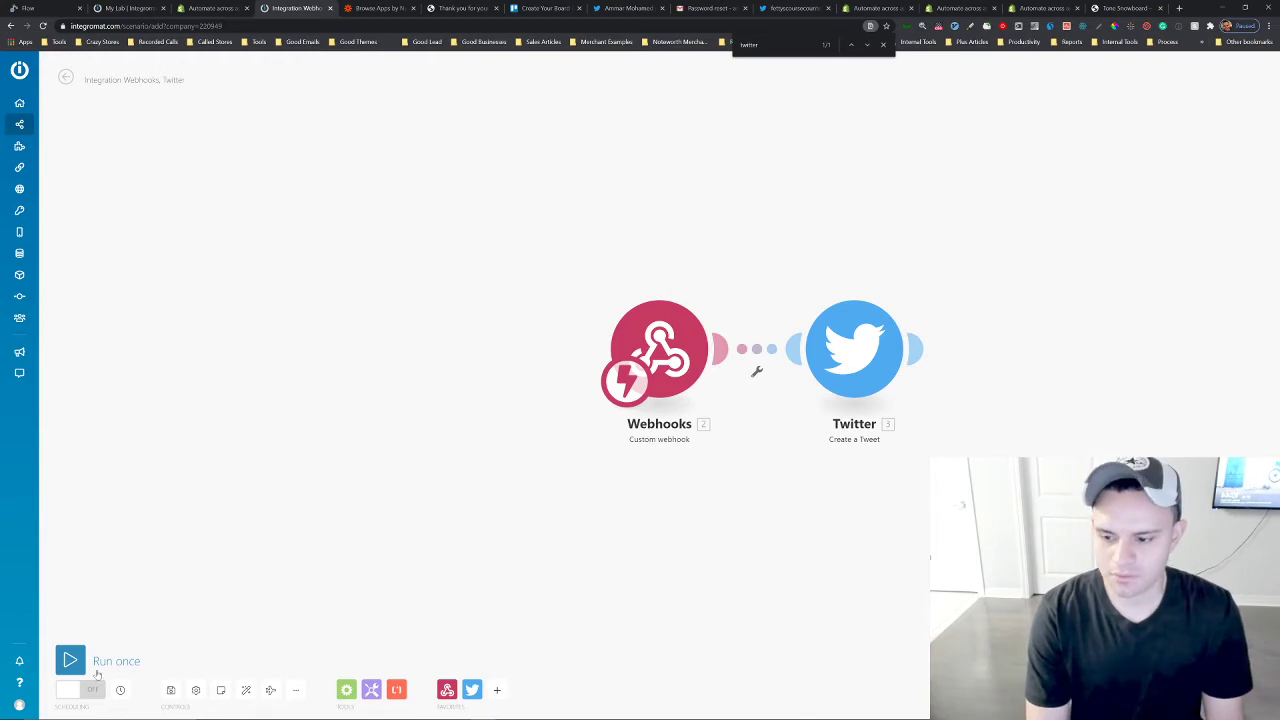
# Run the scenario once, and paste the webhook address into the Flow HTTP request's URL field.
pyautogui.click(71, 660)
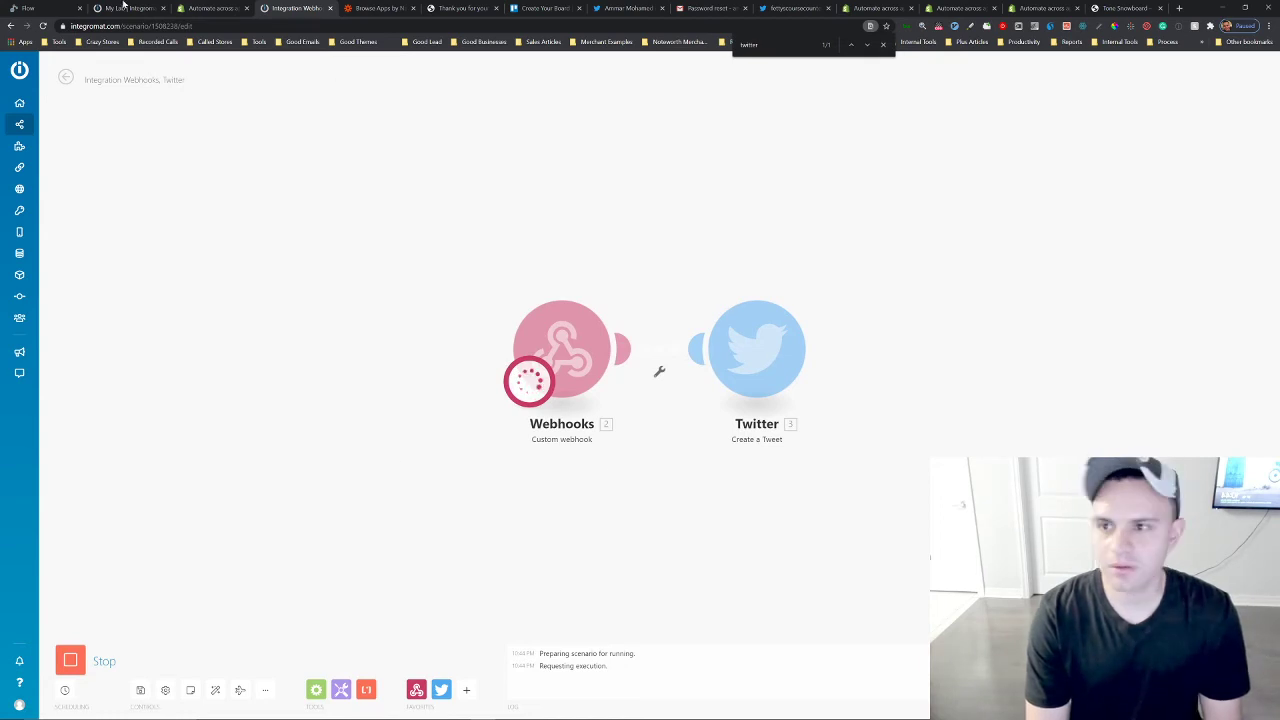
pyautogui.click(72, 7)
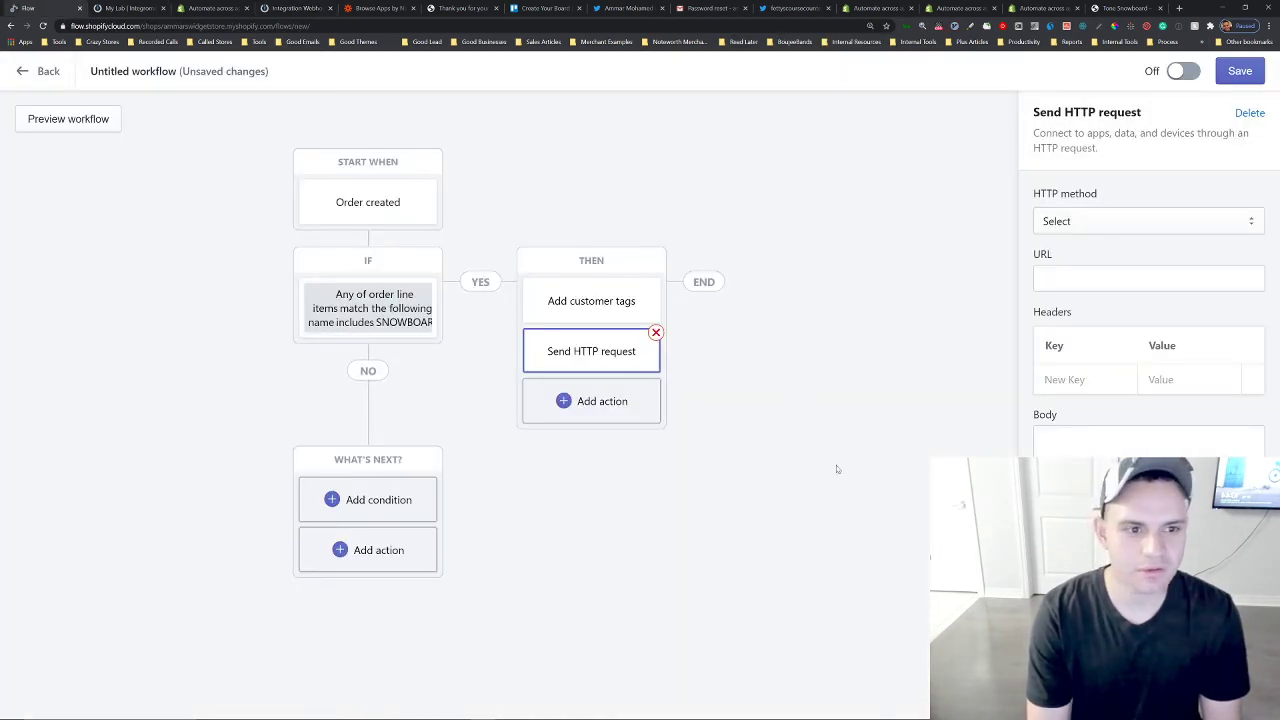
pyautogui.click(1066, 279)
pyautogui.hotkey('ctrl', 'v')
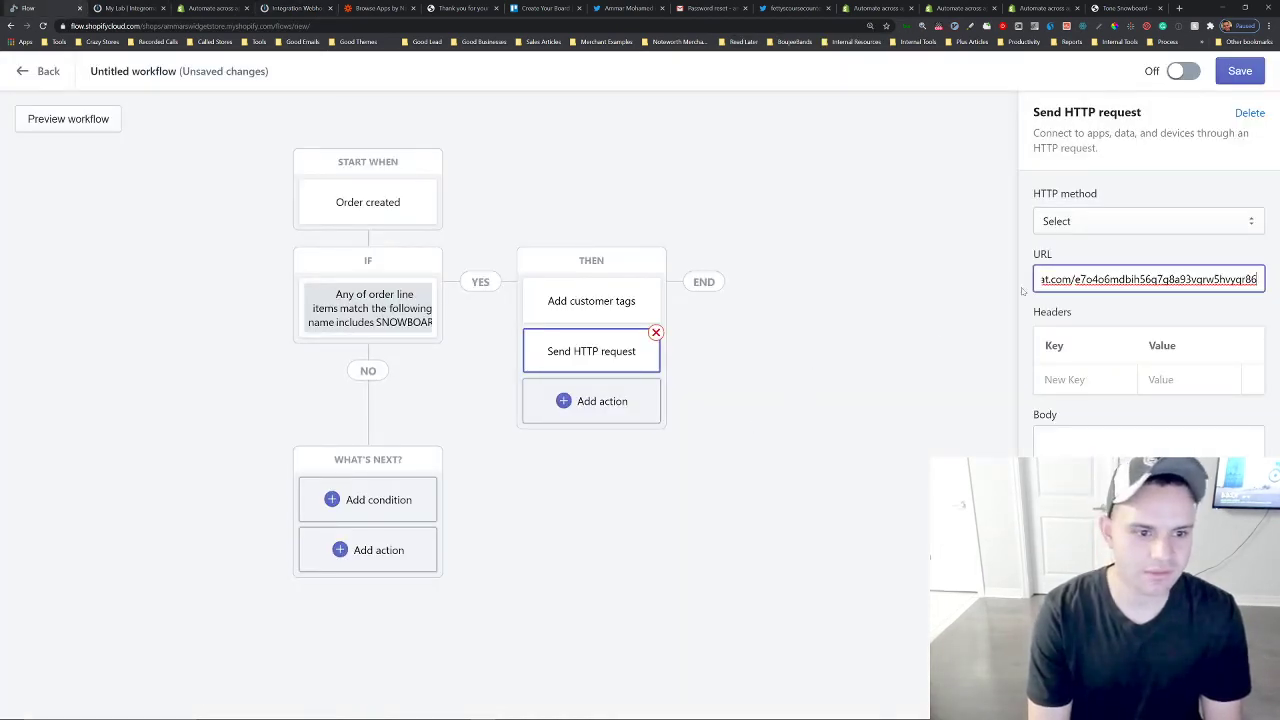
# Save the workflow with the title "Send tweet when someone buys snowboard".
pyautogui.click(854, 433)
pyautogui.click(1246, 77)
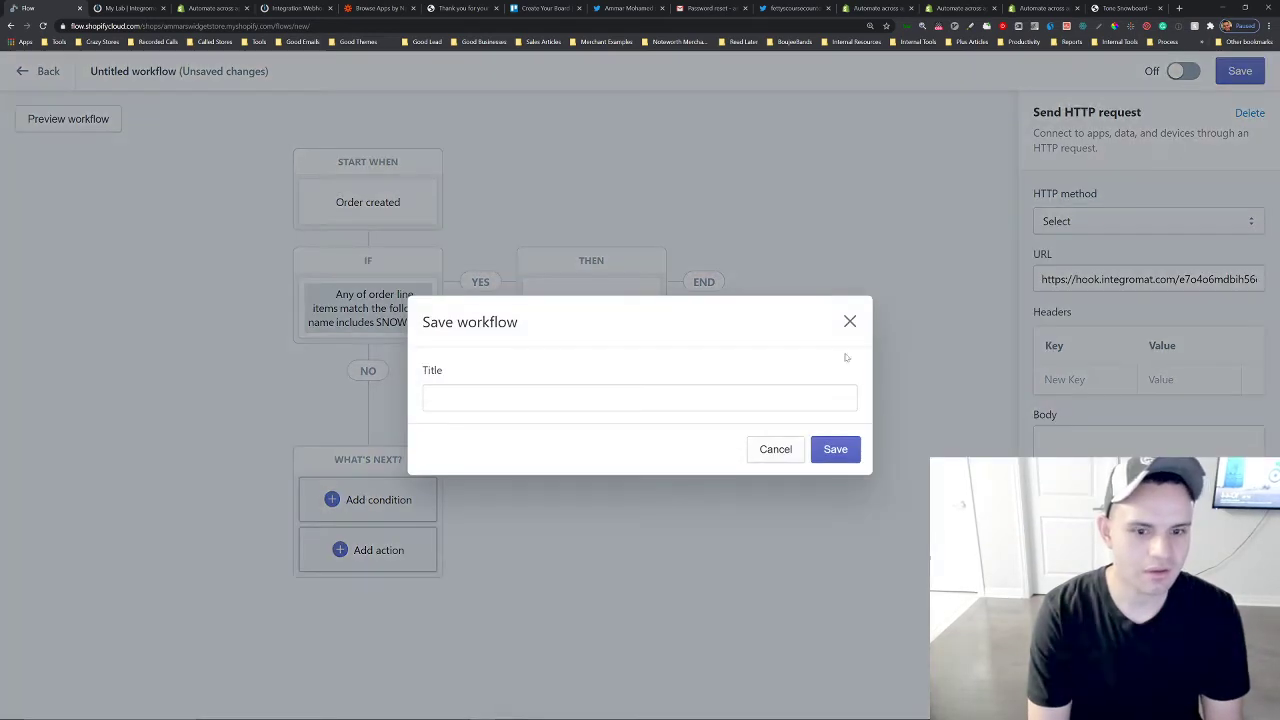
pyautogui.click(640, 398)
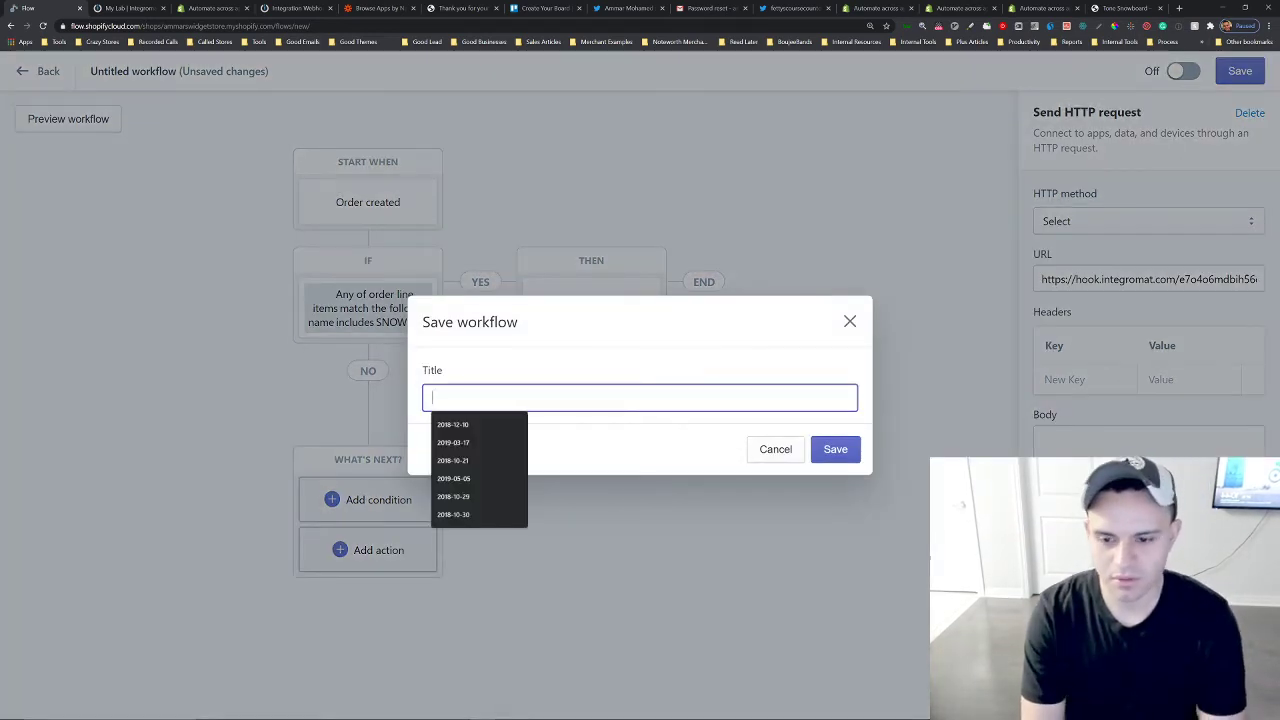
pyautogui.write('Send tw')
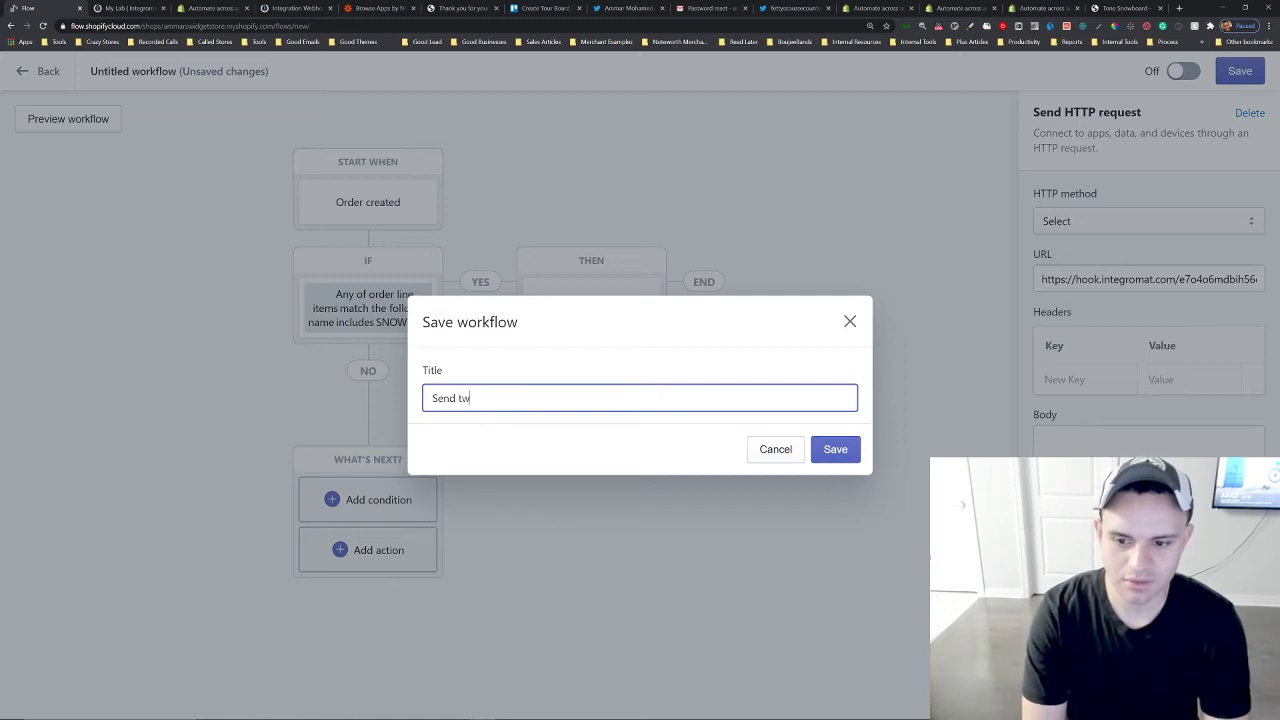
pyautogui.write('ehn')
pyautogui.press('BackSpace')
pyautogui.press('BackSpace')
pyautogui.press('BackSpace')
pyautogui.write('hen')
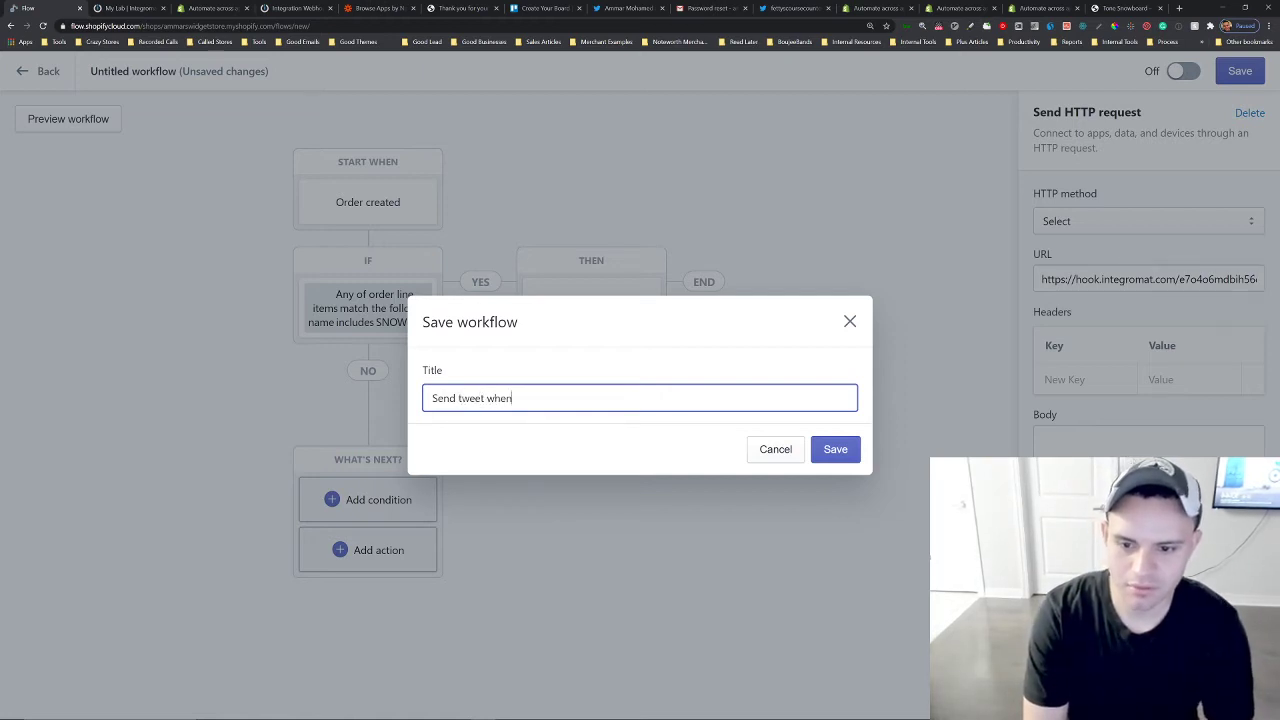
pyautogui.write(' someone buys snow')
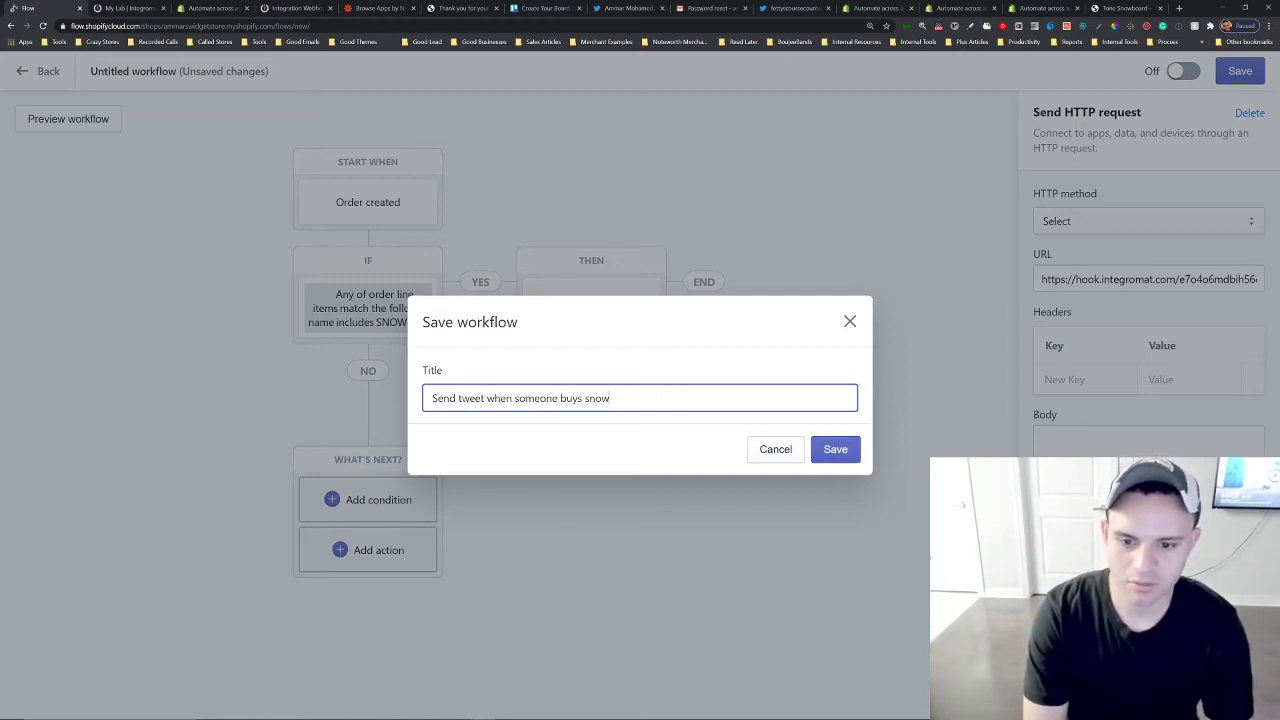
pyautogui.write('board')
pyautogui.click(826, 450)
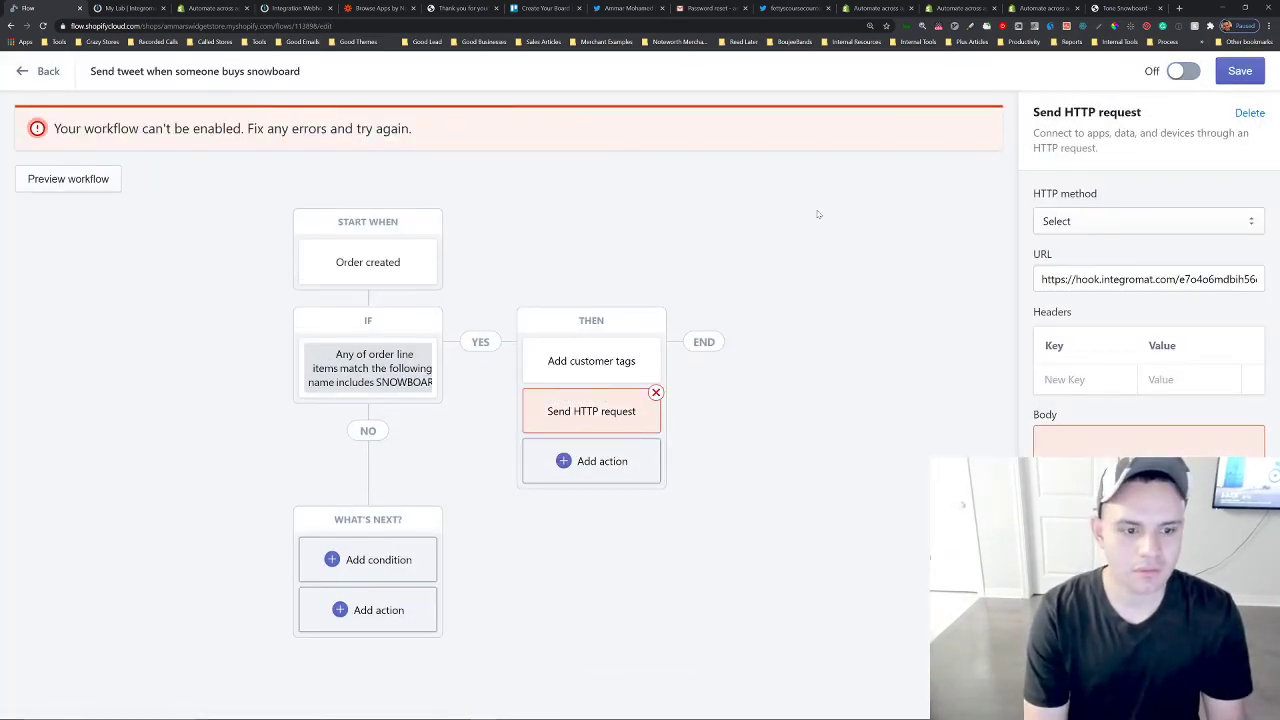
# Insert the order Name template variable into the HTTP request body.
pyautogui.click(1090, 560)
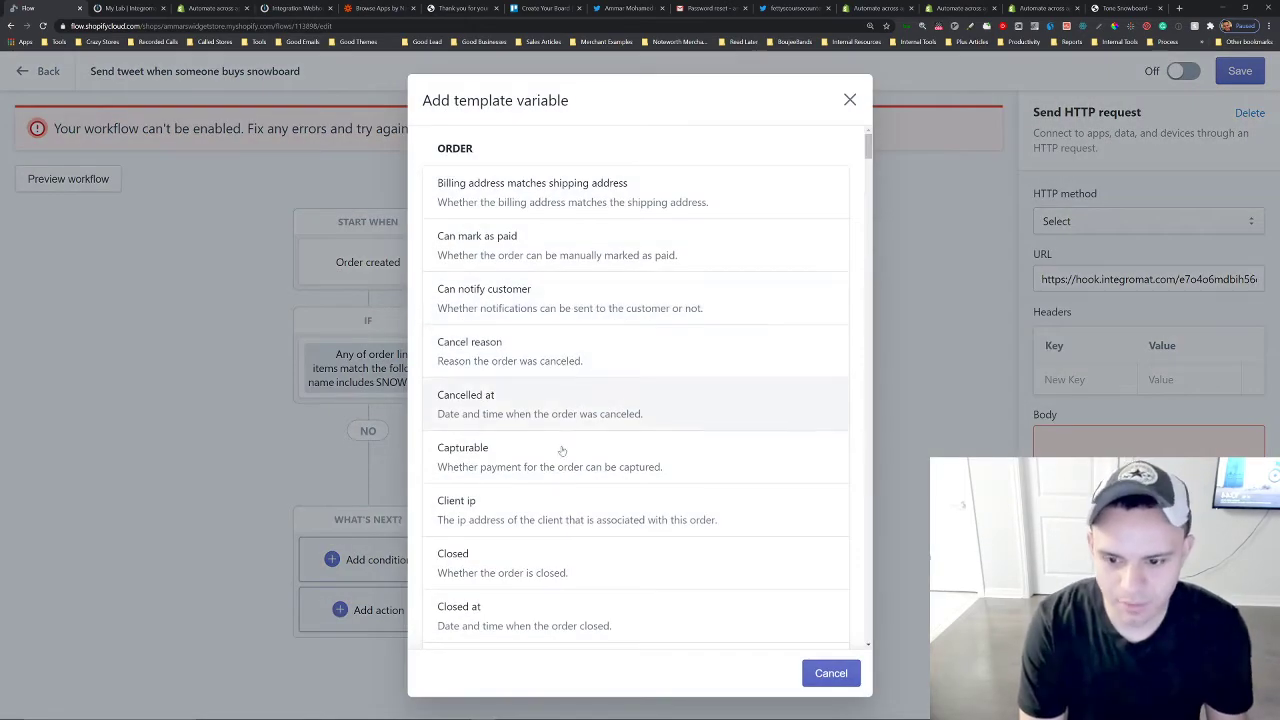
pyautogui.scroll(-3, 563, 468)
pyautogui.scroll(-5, 563, 468)
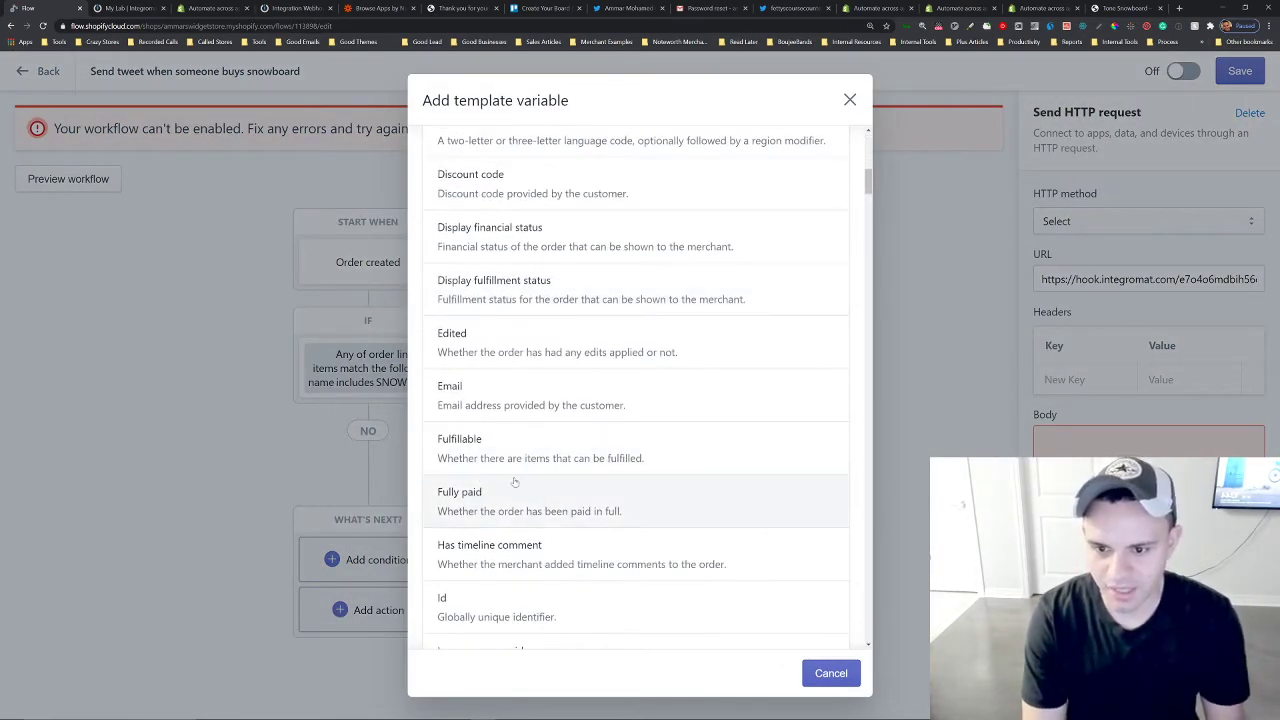
pyautogui.write('name')
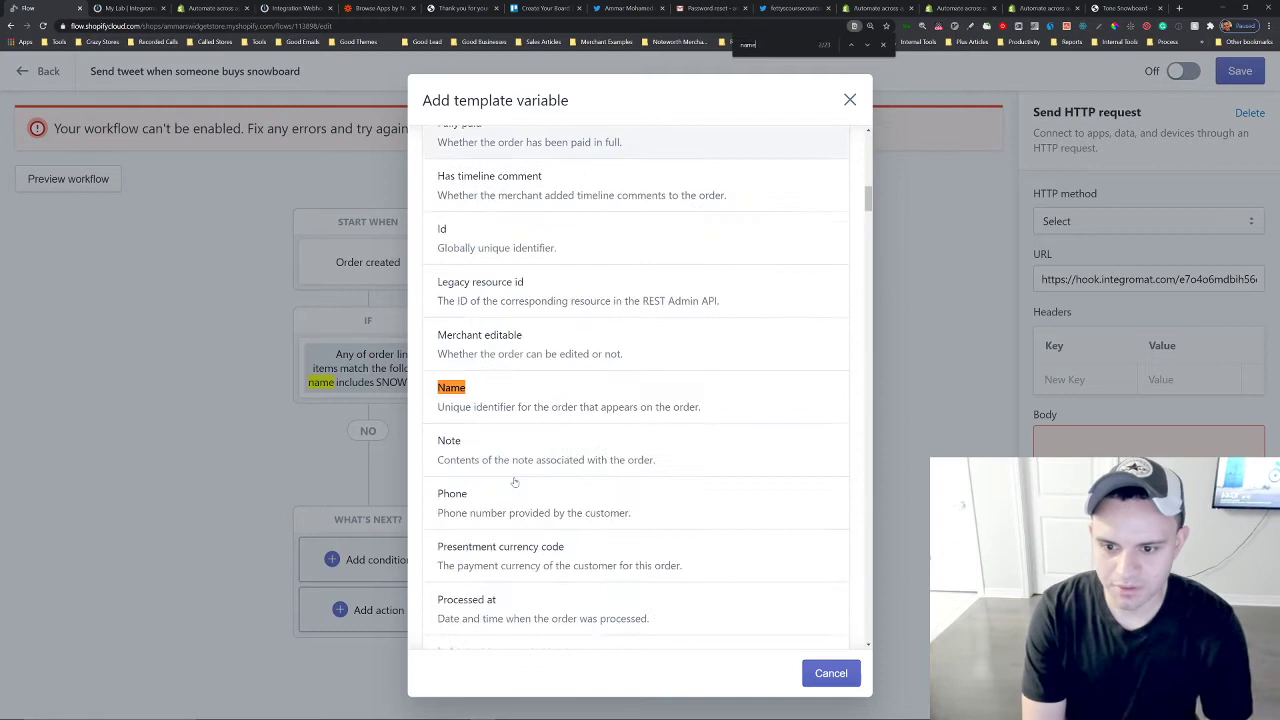
pyautogui.click(487, 390)
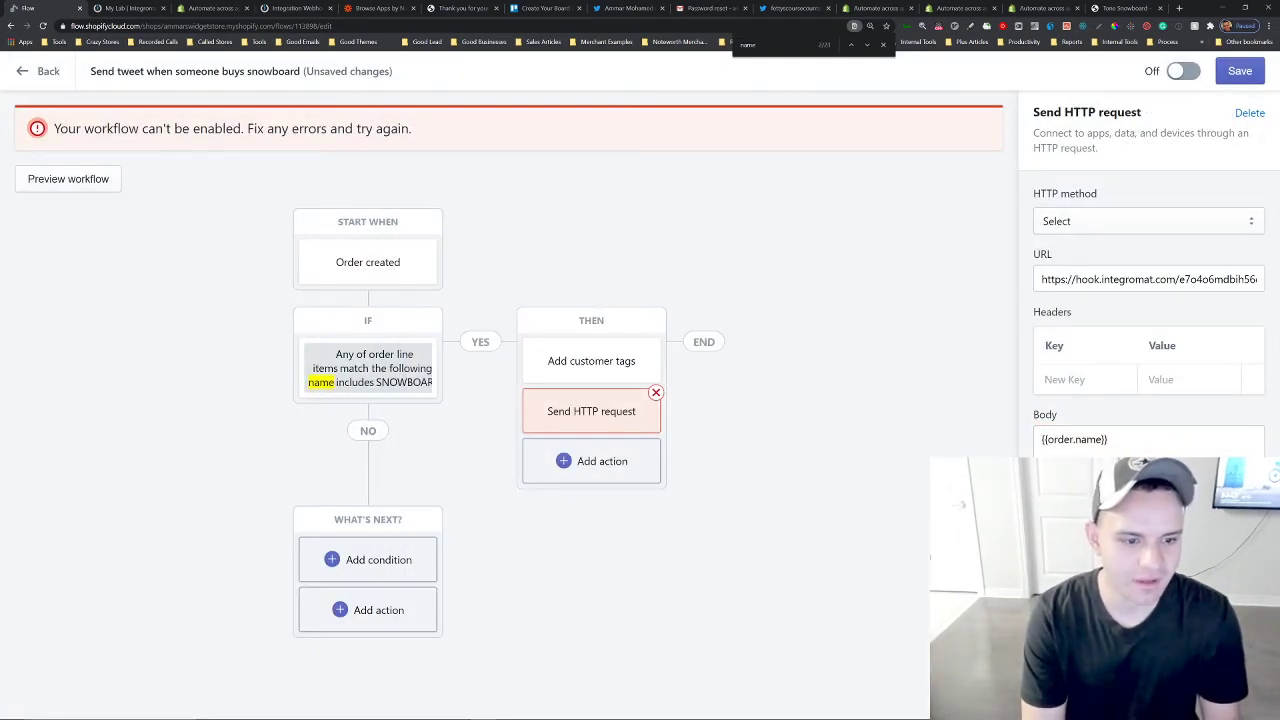
# Try to turn the workflow on, then save the workflow with its updated HTTP request.
pyautogui.click(1183, 71)
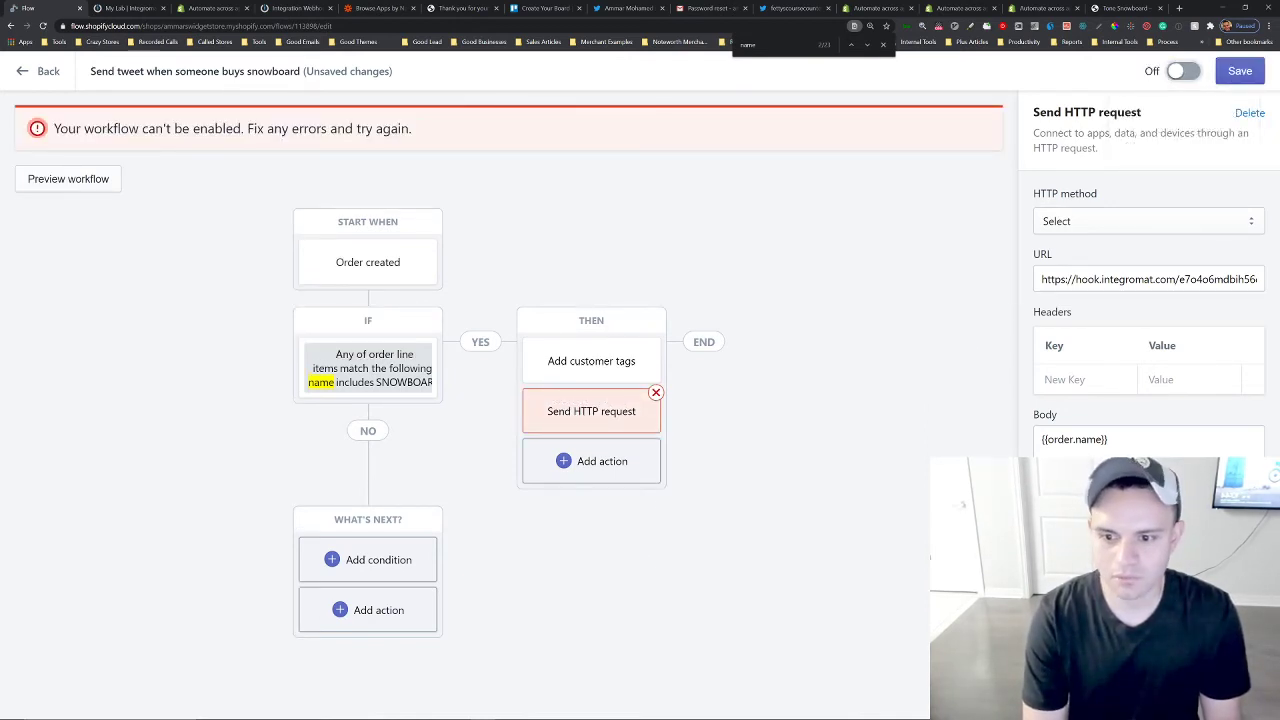
pyautogui.click(1148, 446)
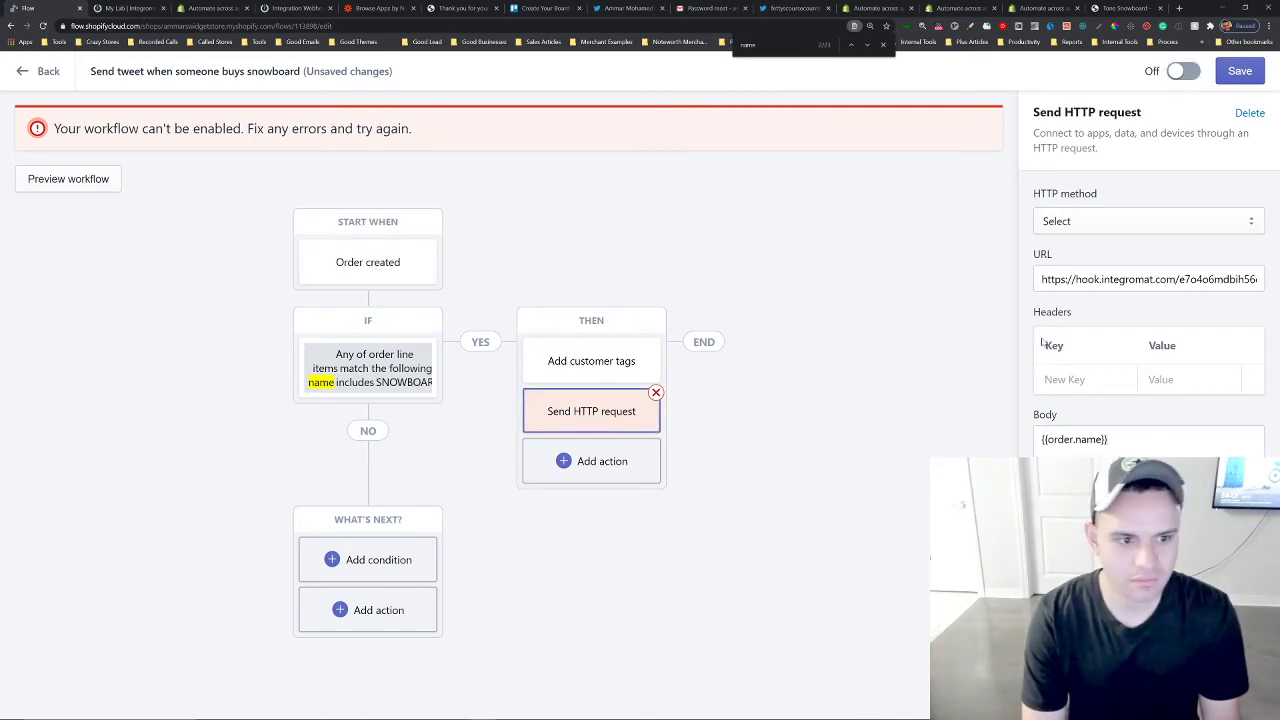
pyautogui.click(1128, 280)
pyautogui.press('End')
pyautogui.click(1040, 417)
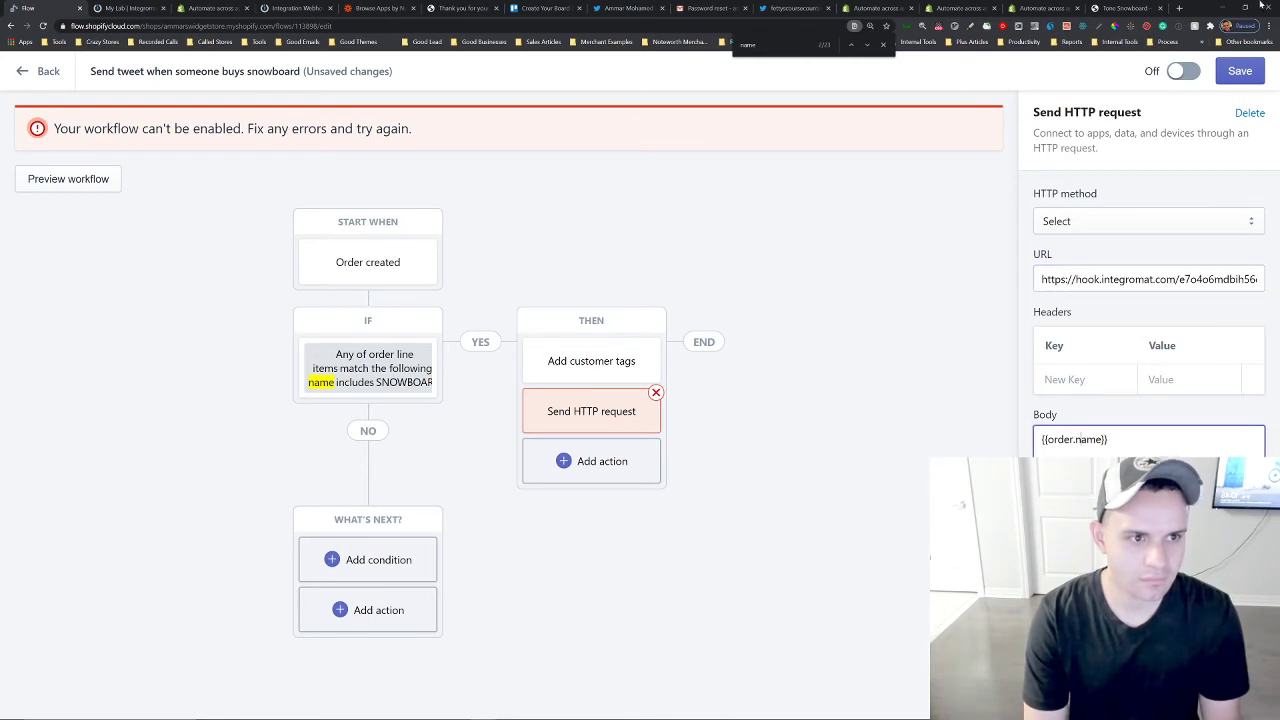
pyautogui.click(1236, 78)
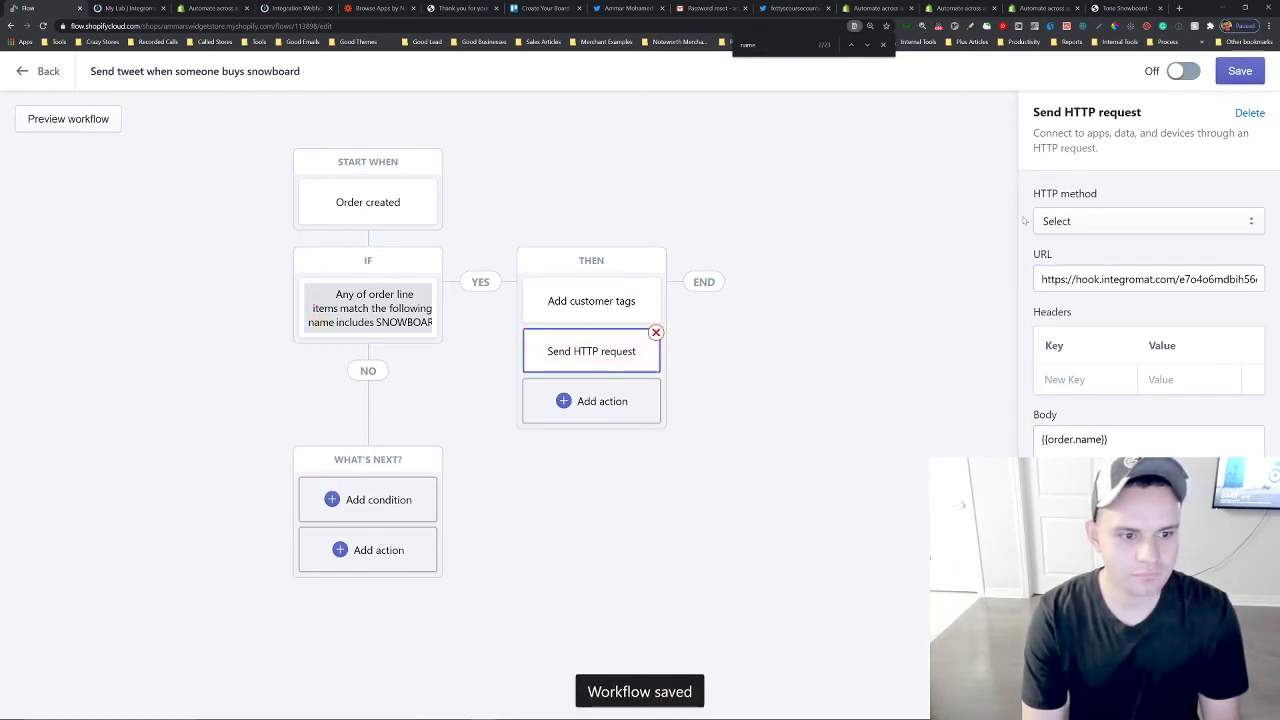
# Set the HTTP request method to Post and save the workflow.
pyautogui.click(1178, 72)
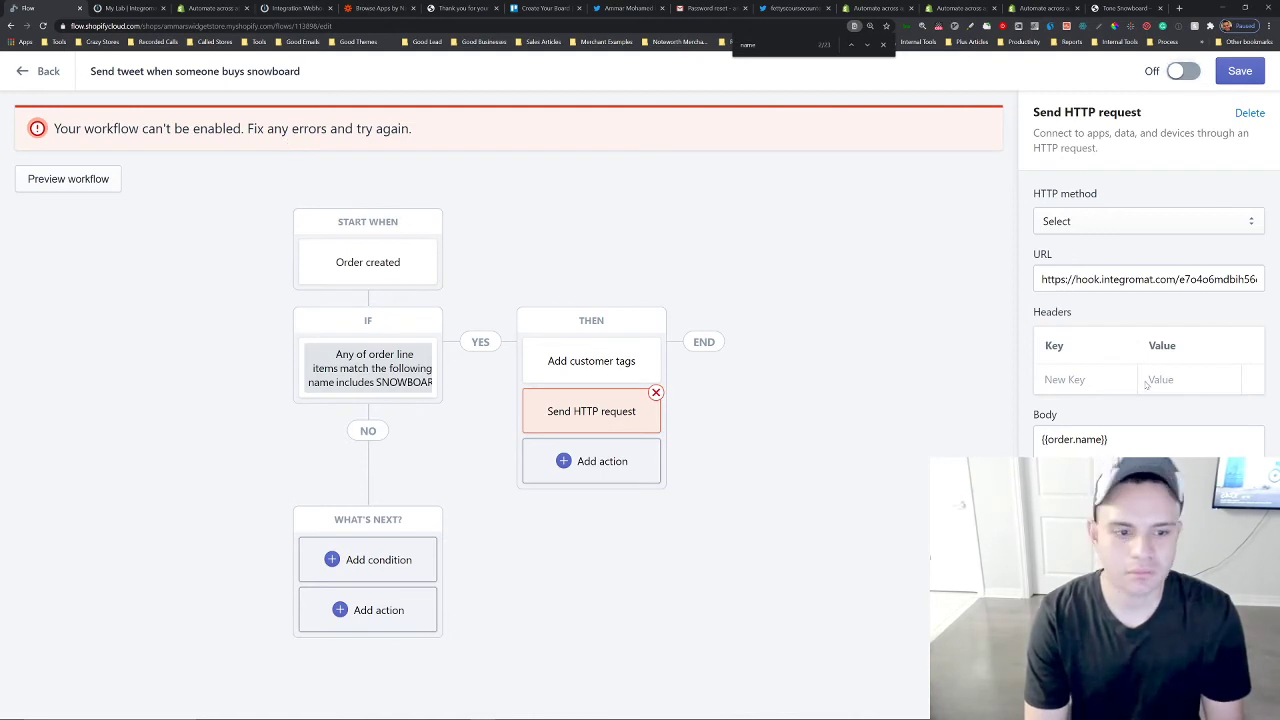
pyautogui.click(1081, 221)
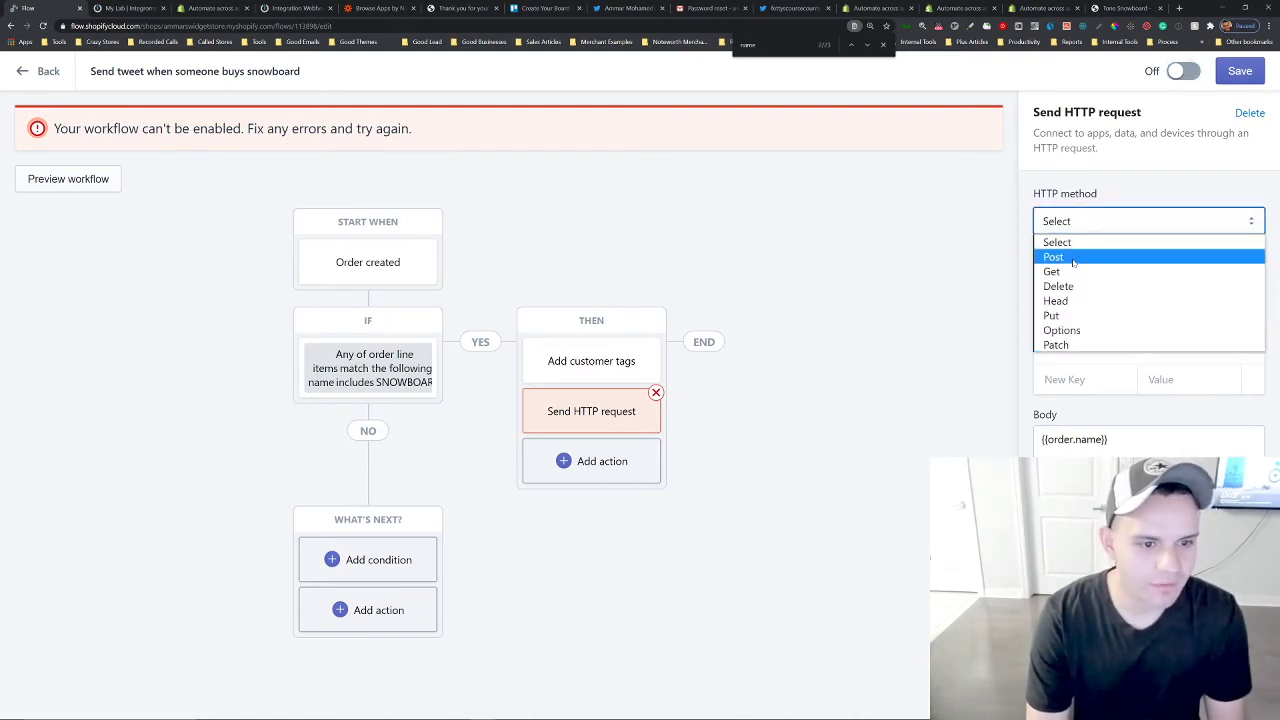
pyautogui.click(1071, 262)
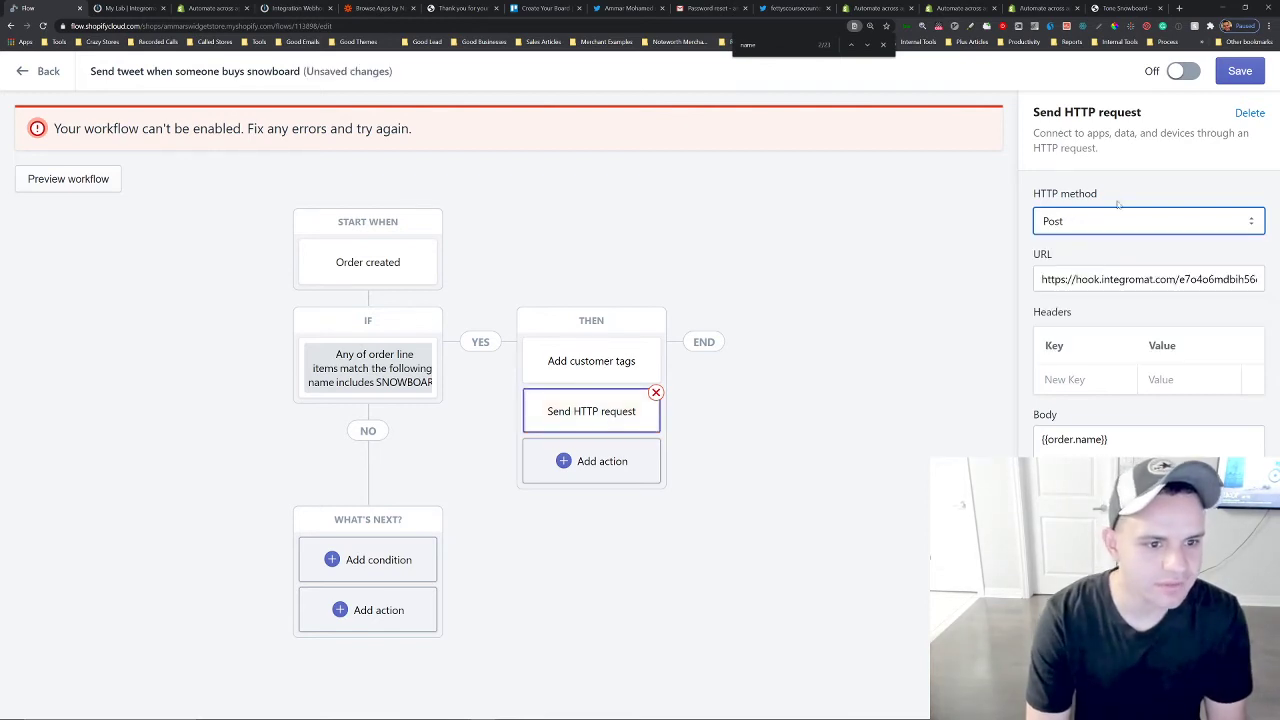
pyautogui.click(1240, 71)
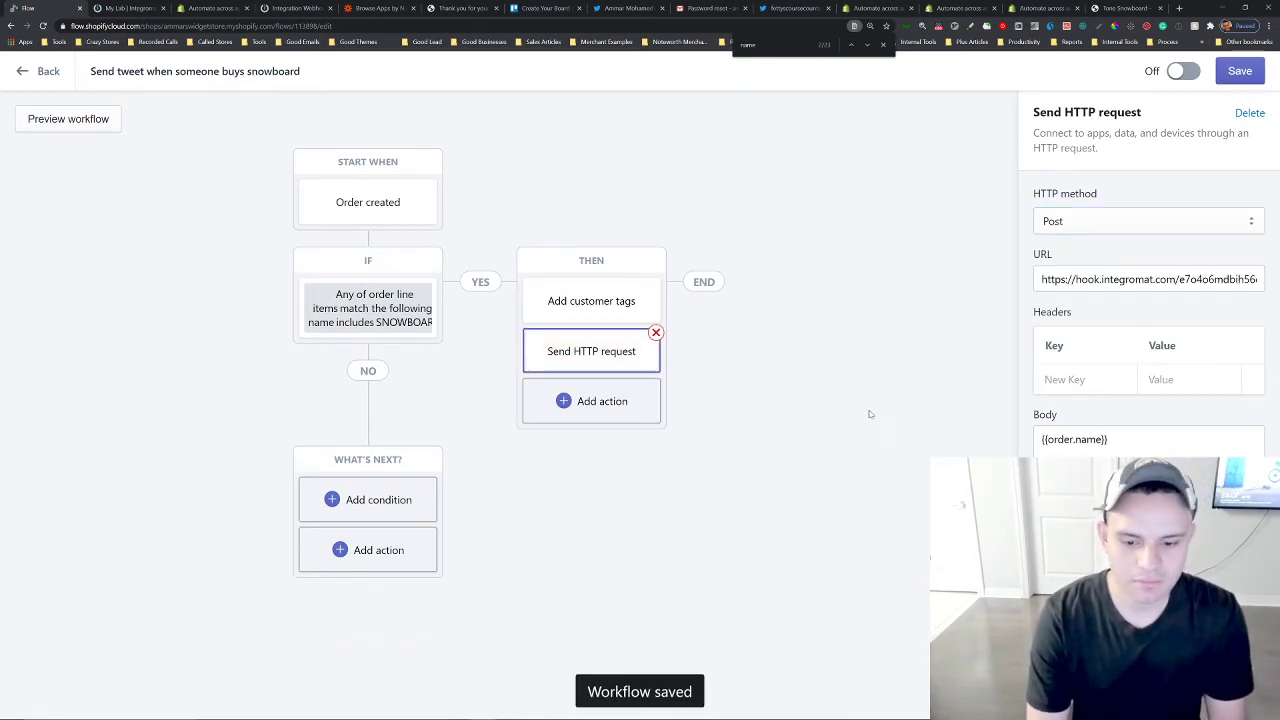
# Turn the workflow on and switch to the store's snowboard checkout page.
pyautogui.click(1185, 71)
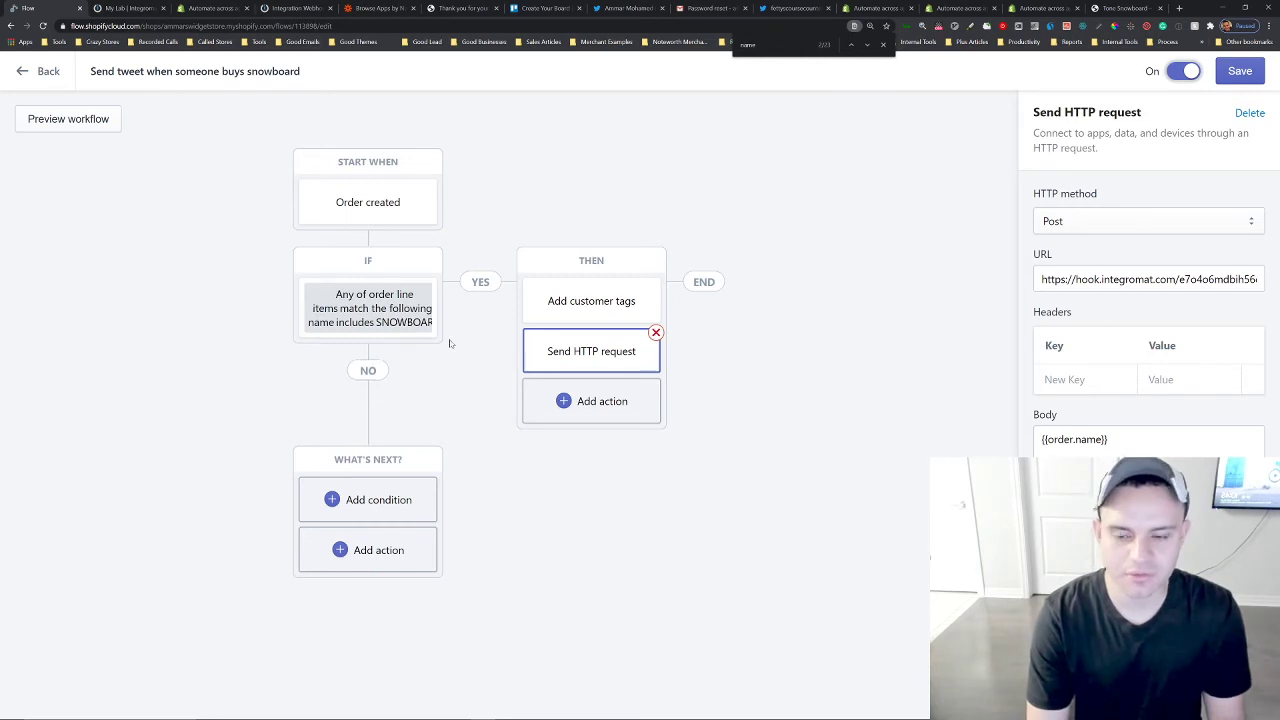
pyautogui.click(293, 8)
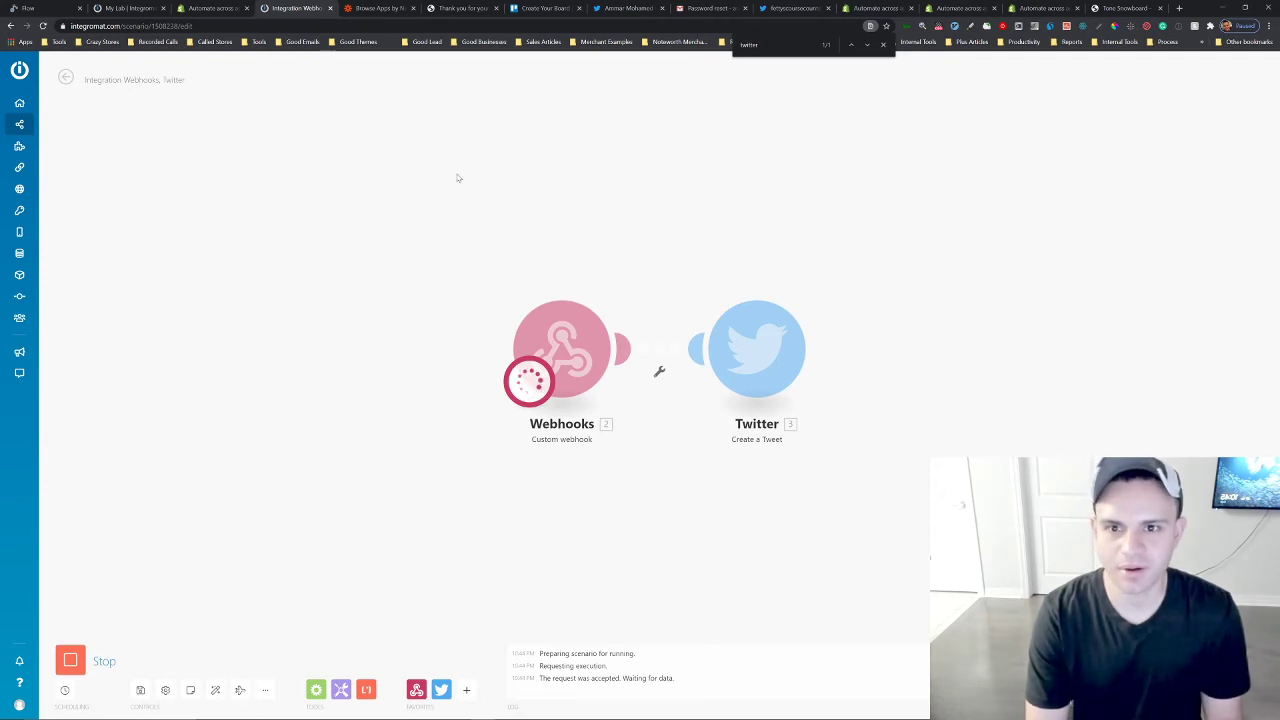
pyautogui.click(1110, 8)
pyautogui.click(850, 360)
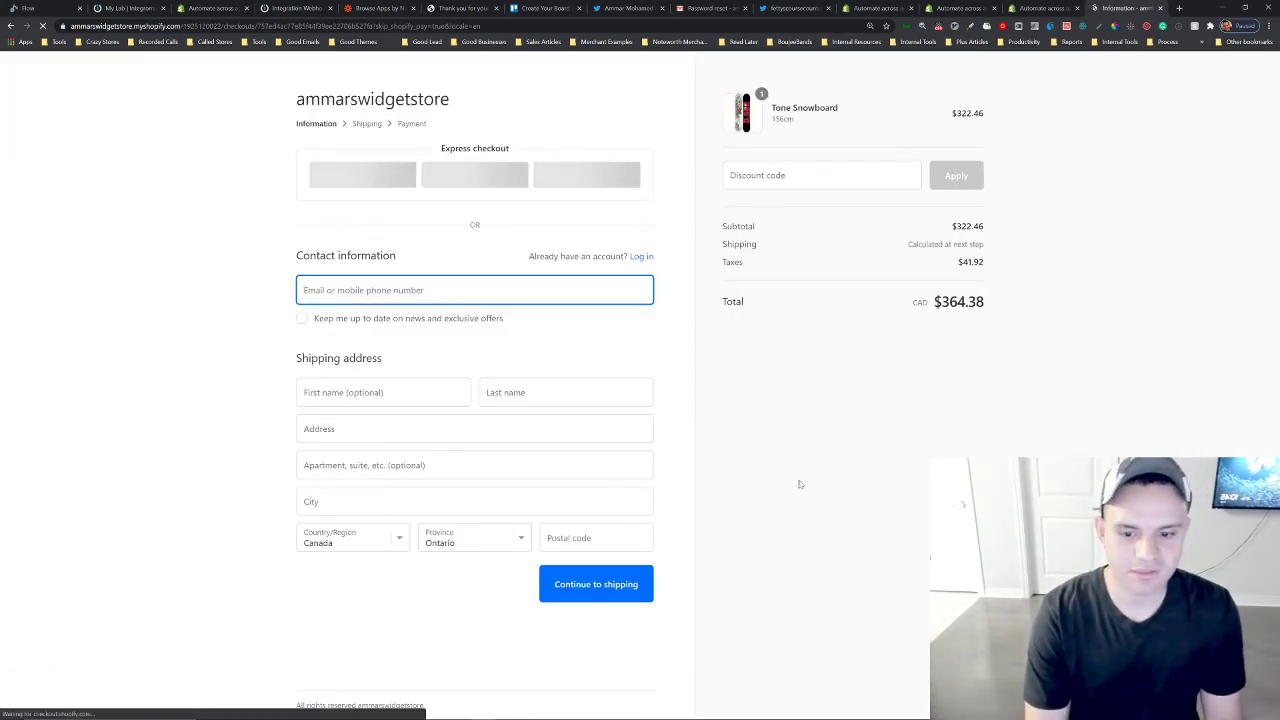
# Enter the customer's e-mail address in the checkout contact field.
pyautogui.click(474, 290)
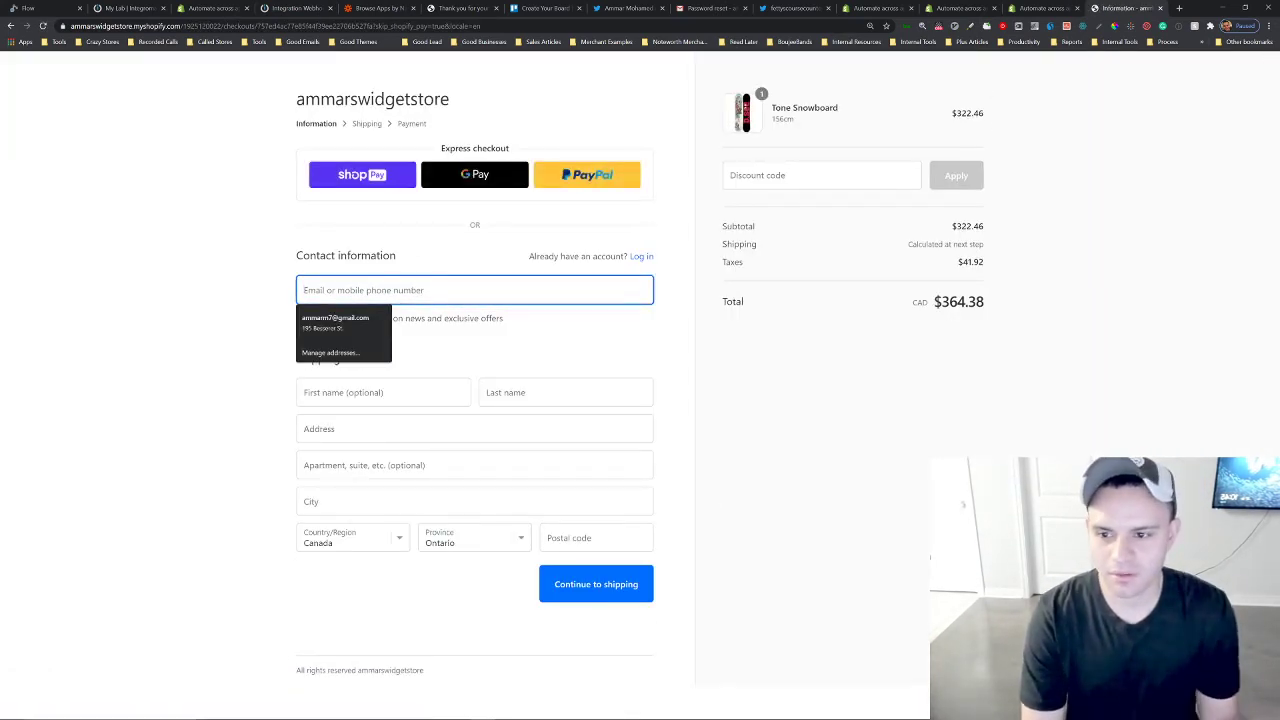
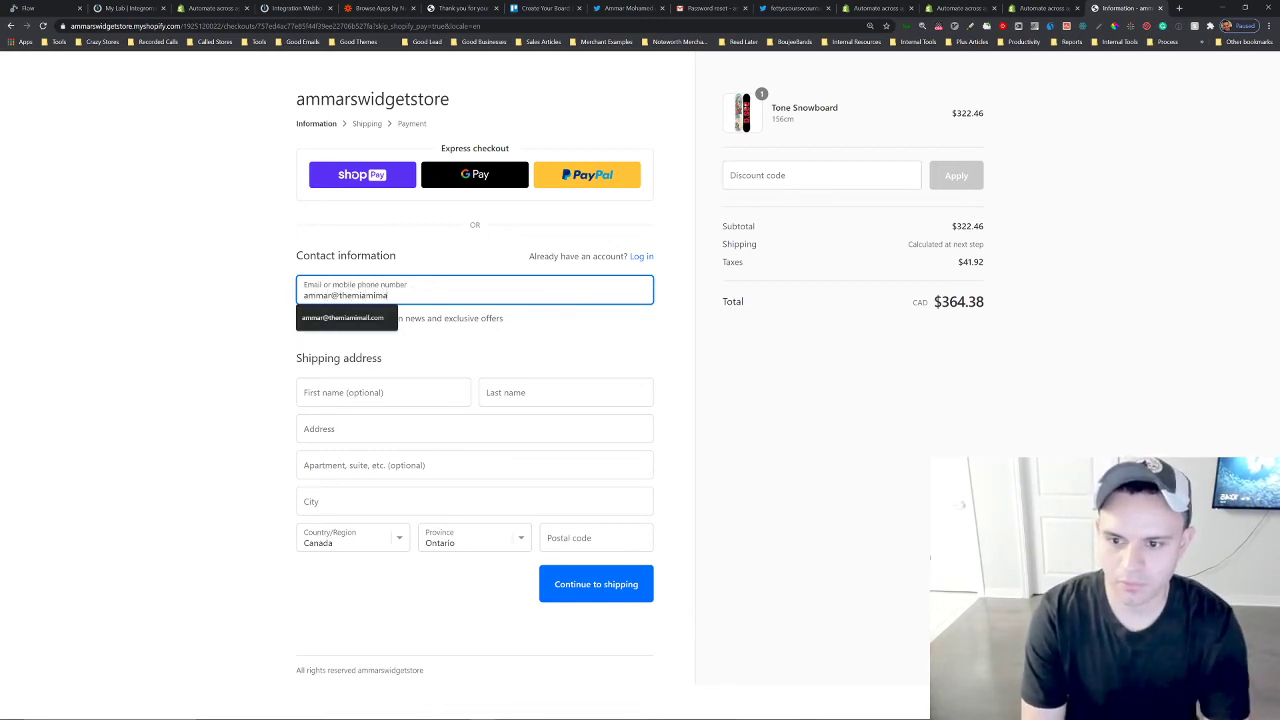
pyautogui.press('Tab')
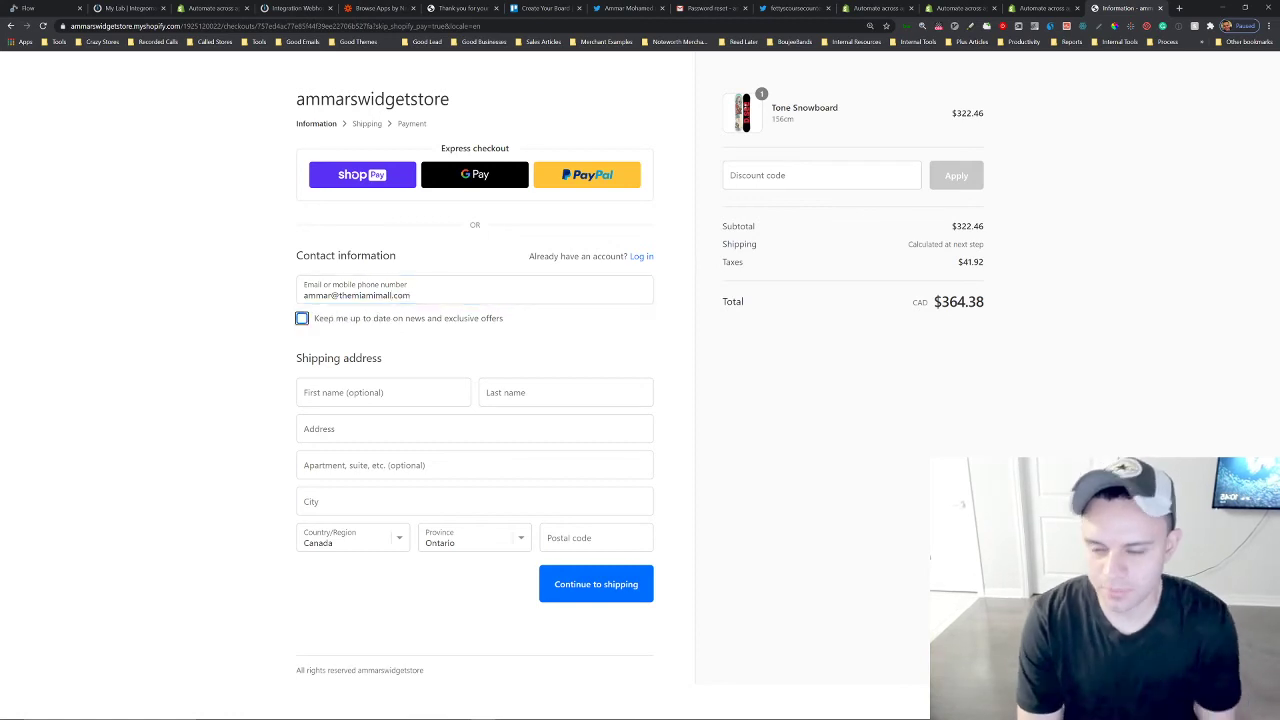
# Enter the customer's first and last name and choose the suggested shipping address.
pyautogui.press('Tab')
pyautogui.write('A')
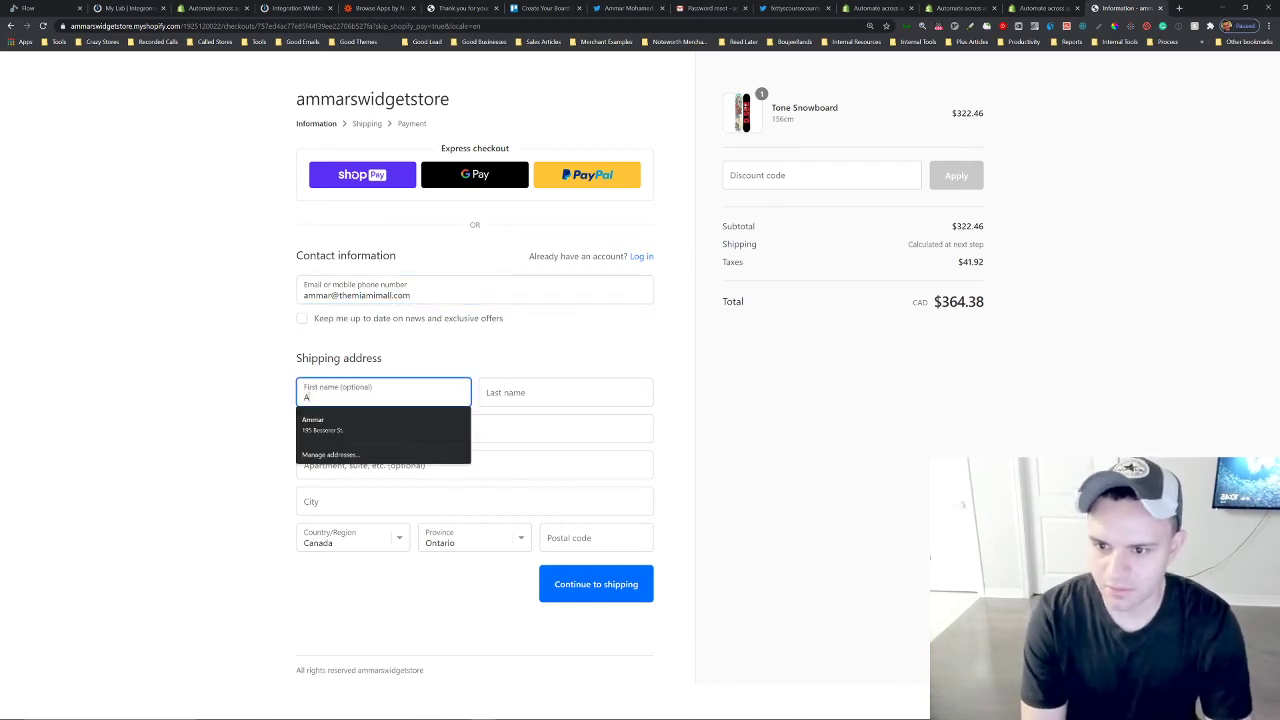
pyautogui.press('Tab')
pyautogui.write('Mohamed')
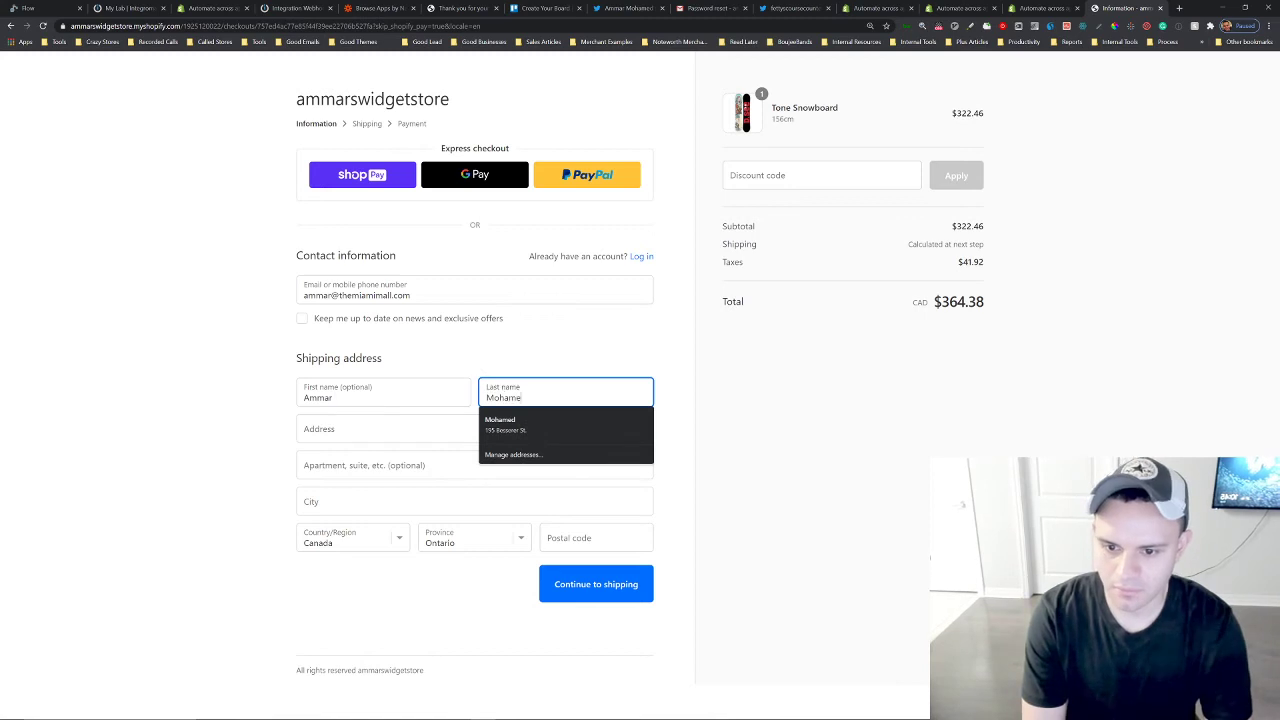
pyautogui.press('Tab')
pyautogui.write('195')
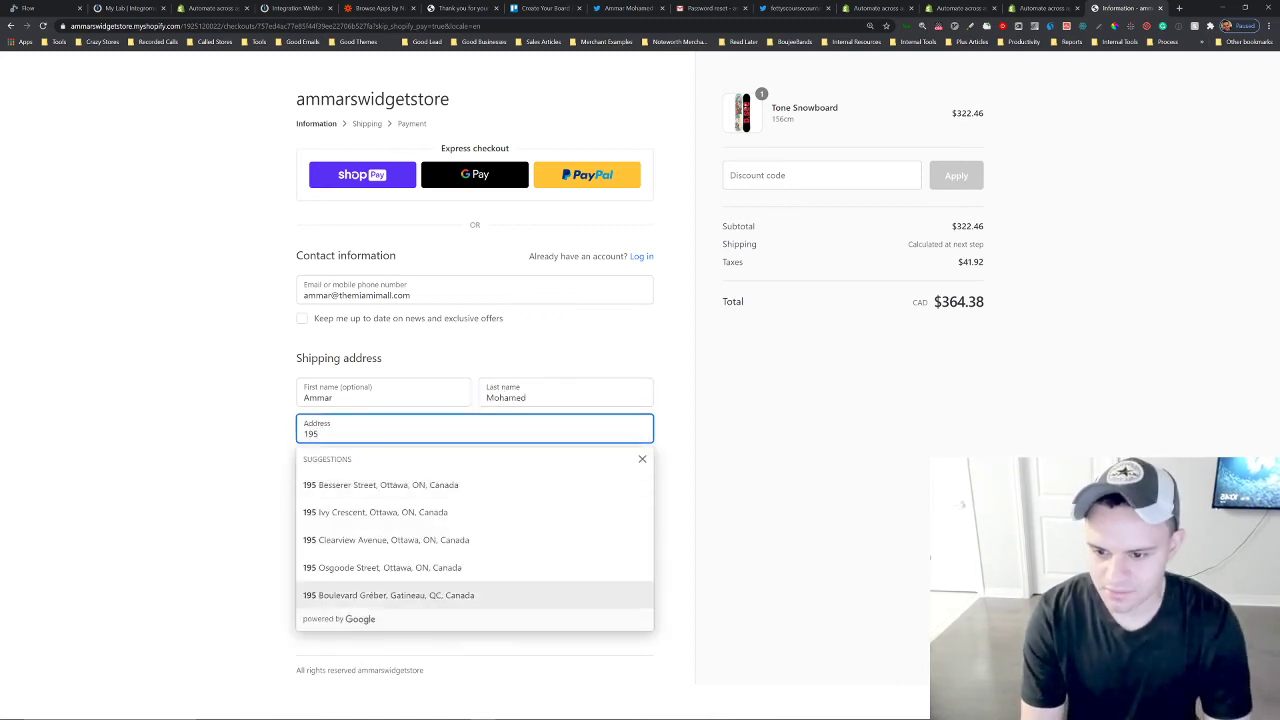
pyautogui.click(410, 488)
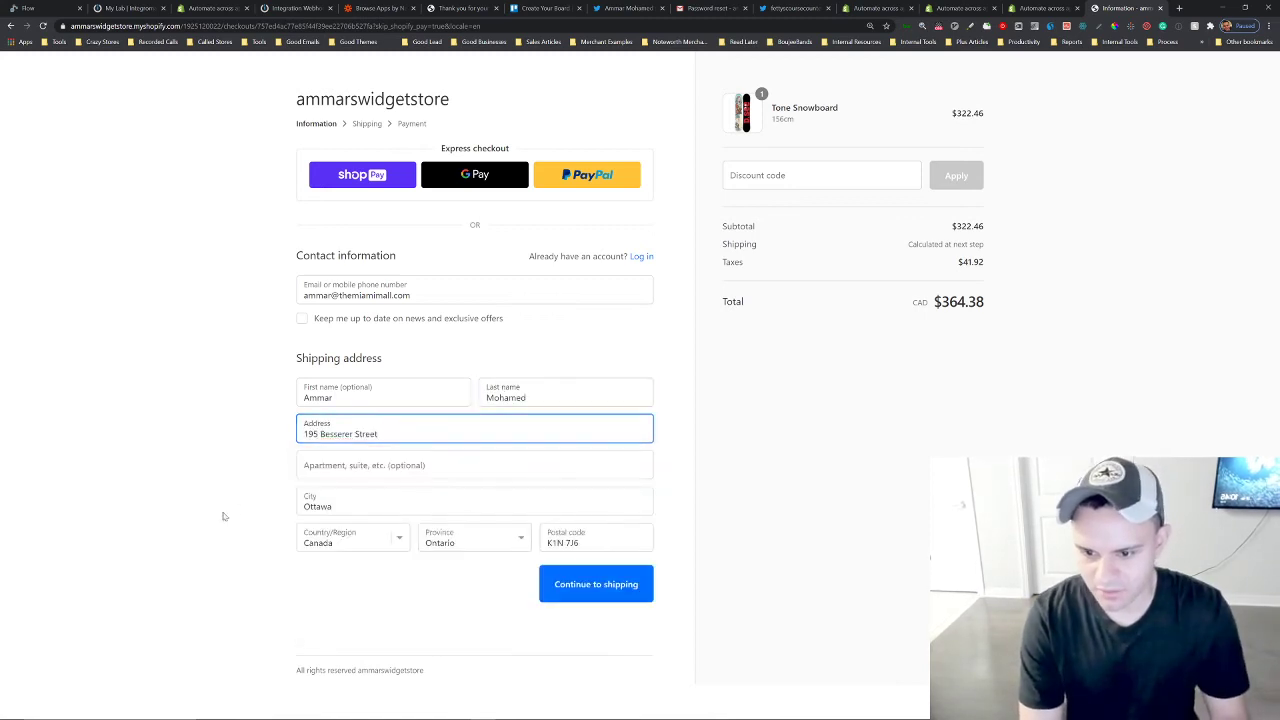
# Continue through the shipping step with Canada Post Expedited Parcel to the payment step.
pyautogui.click(600, 583)
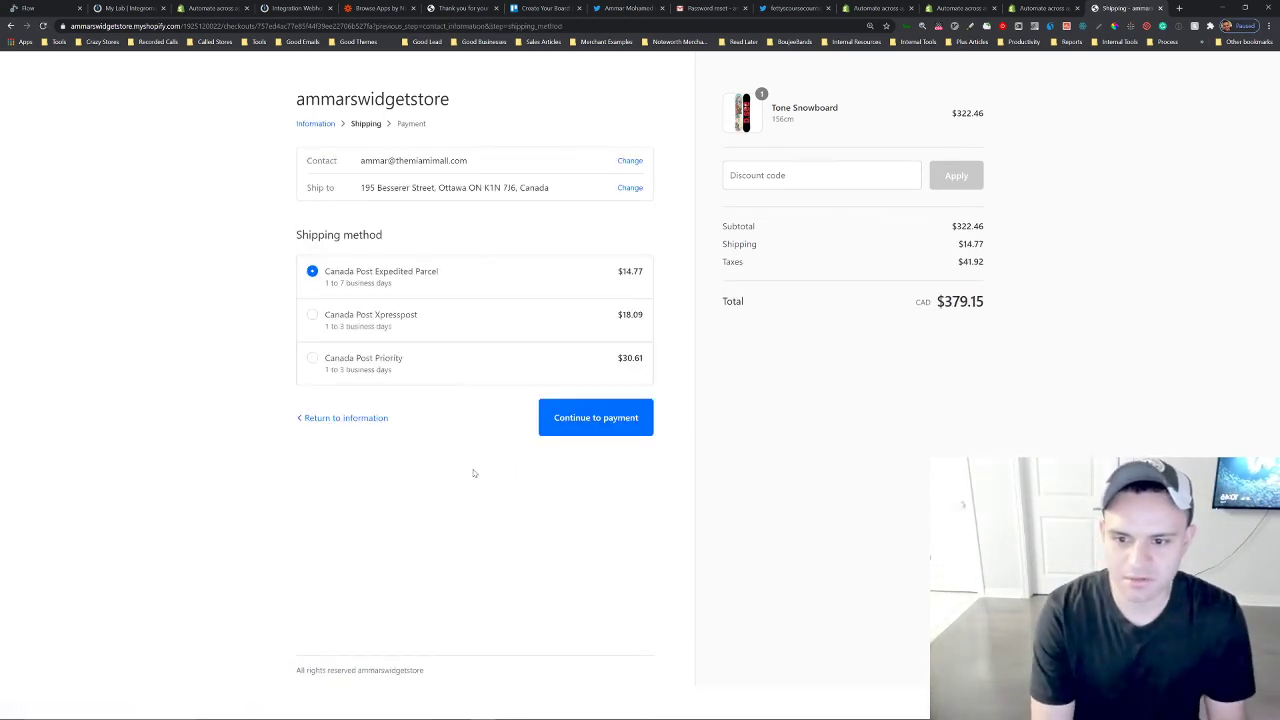
pyautogui.click(591, 416)
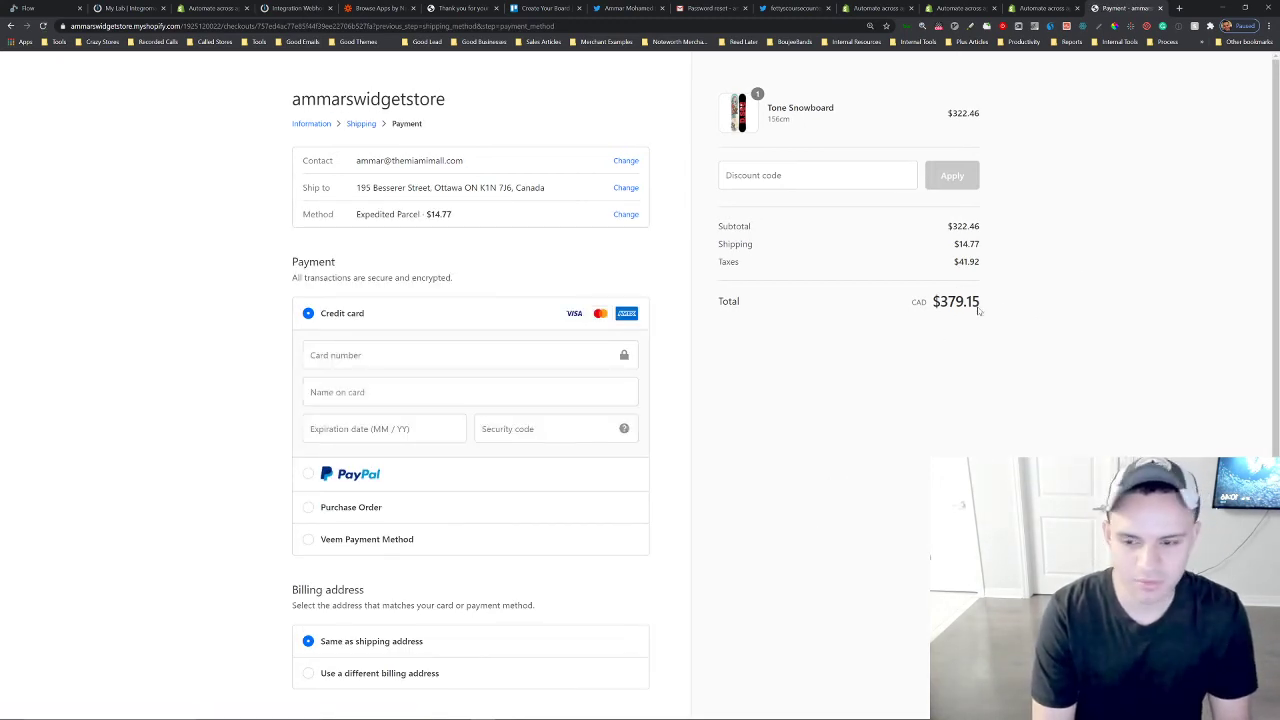
# Fill in the credit card number, name on card, expiration date and security code.
pyautogui.click(470, 355)
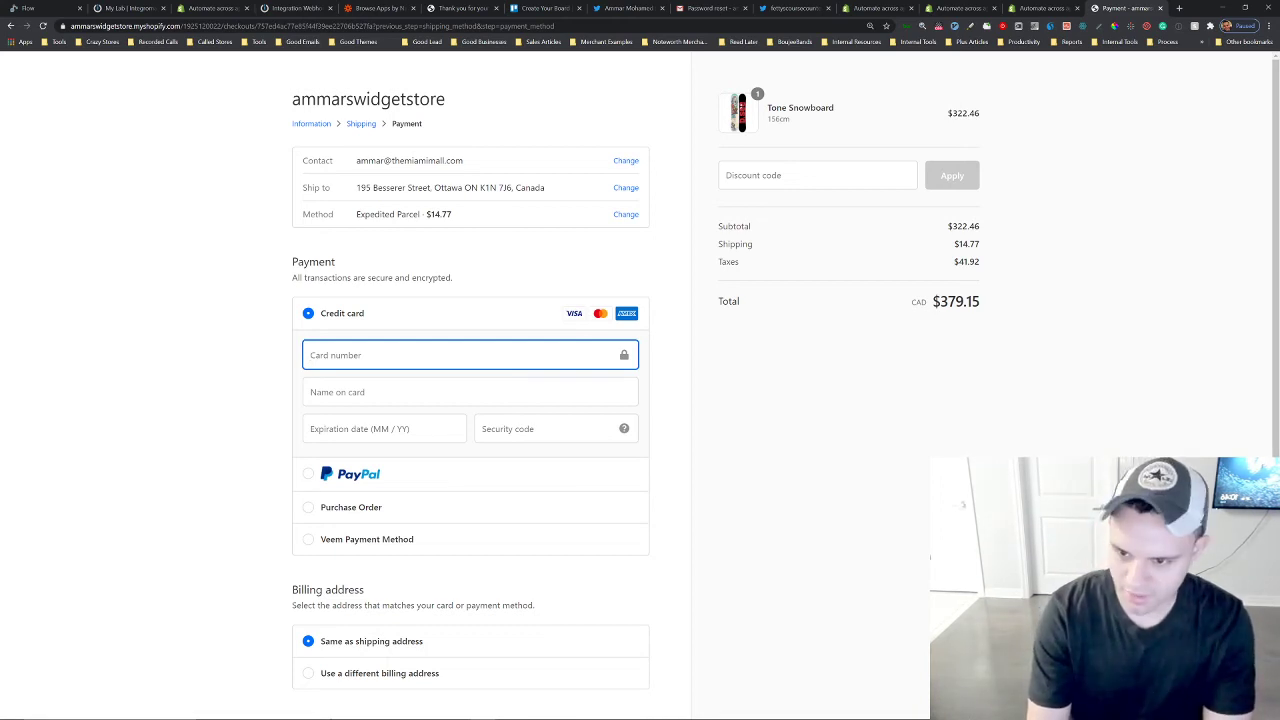
pyautogui.write('4242 42')
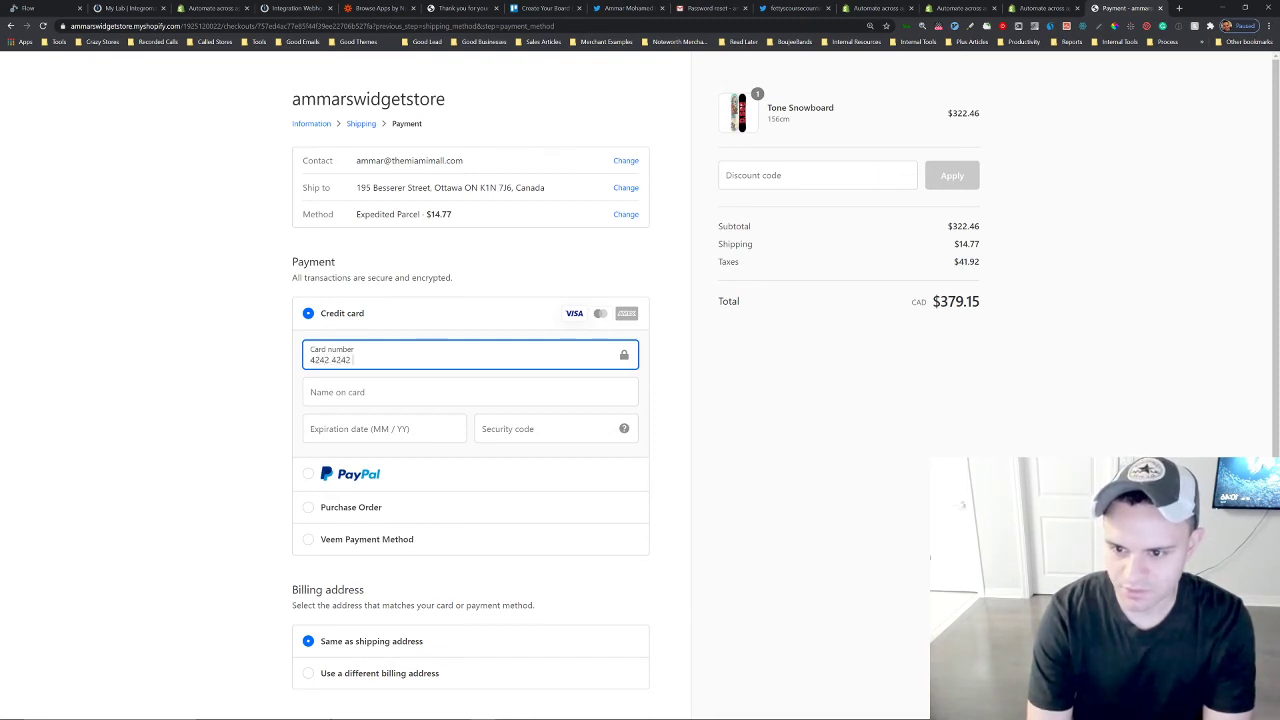
pyautogui.write('4242 4242')
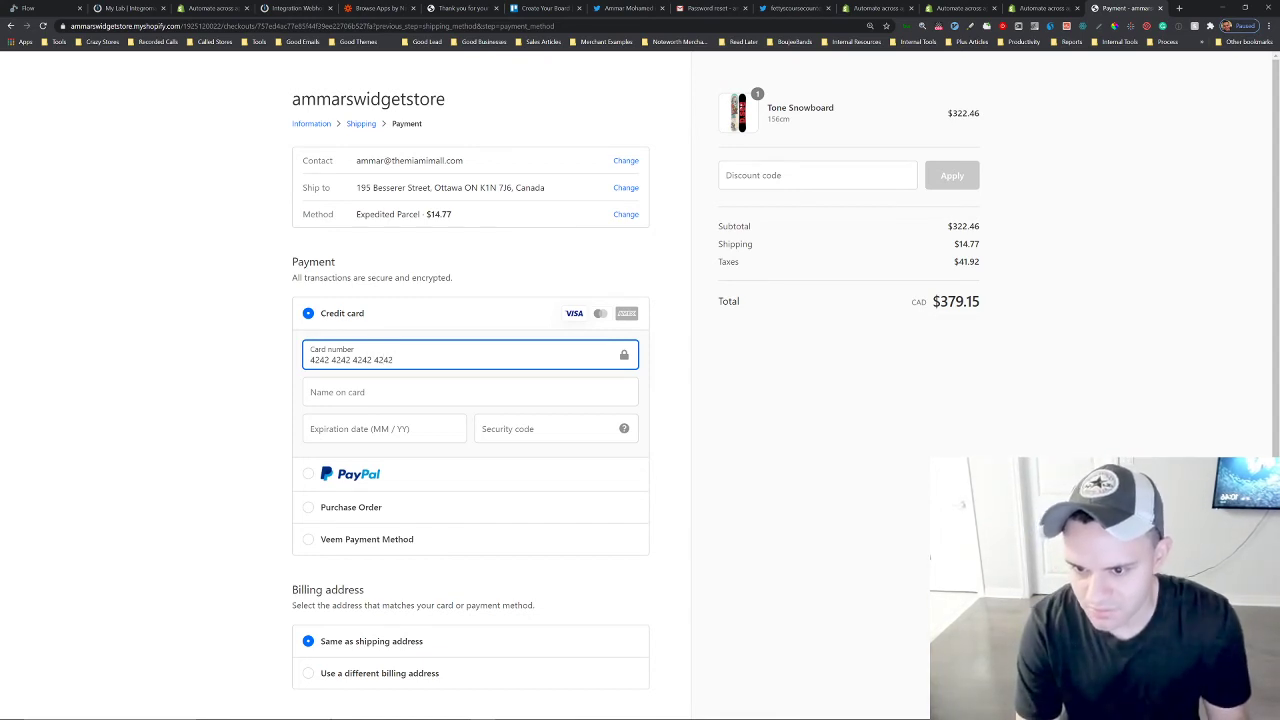
pyautogui.click(430, 392)
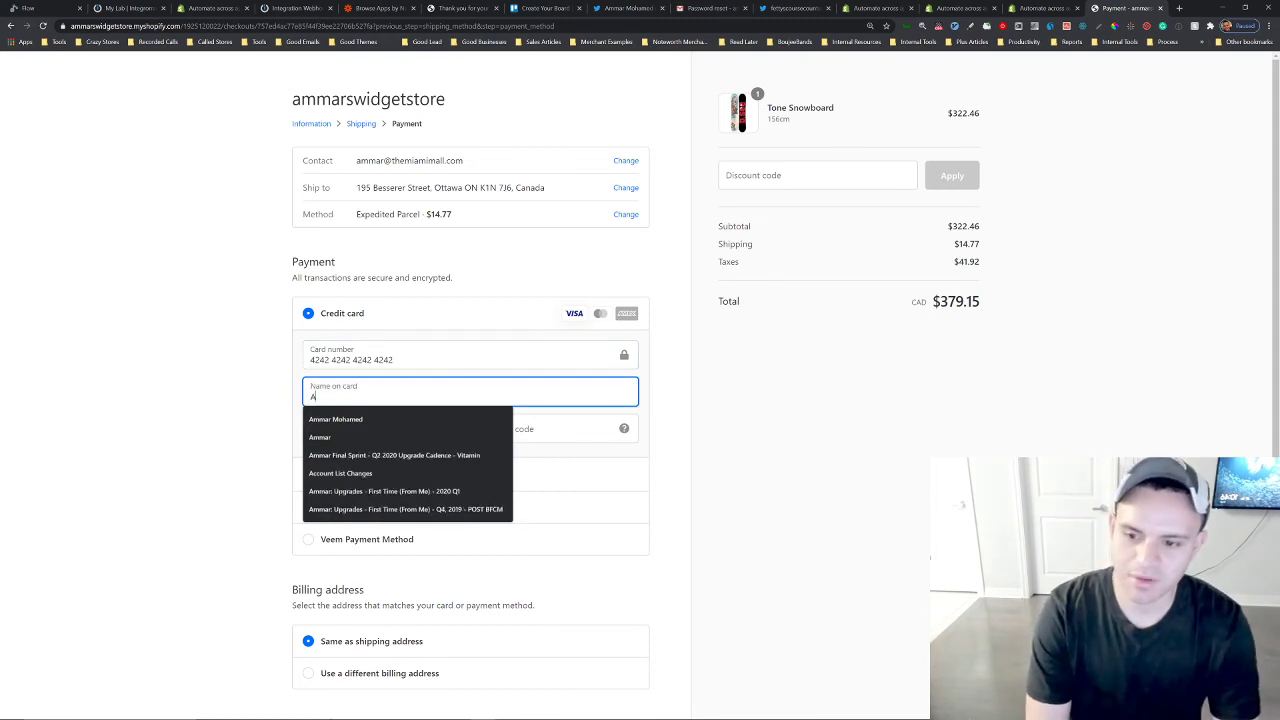
pyautogui.press('Tab')
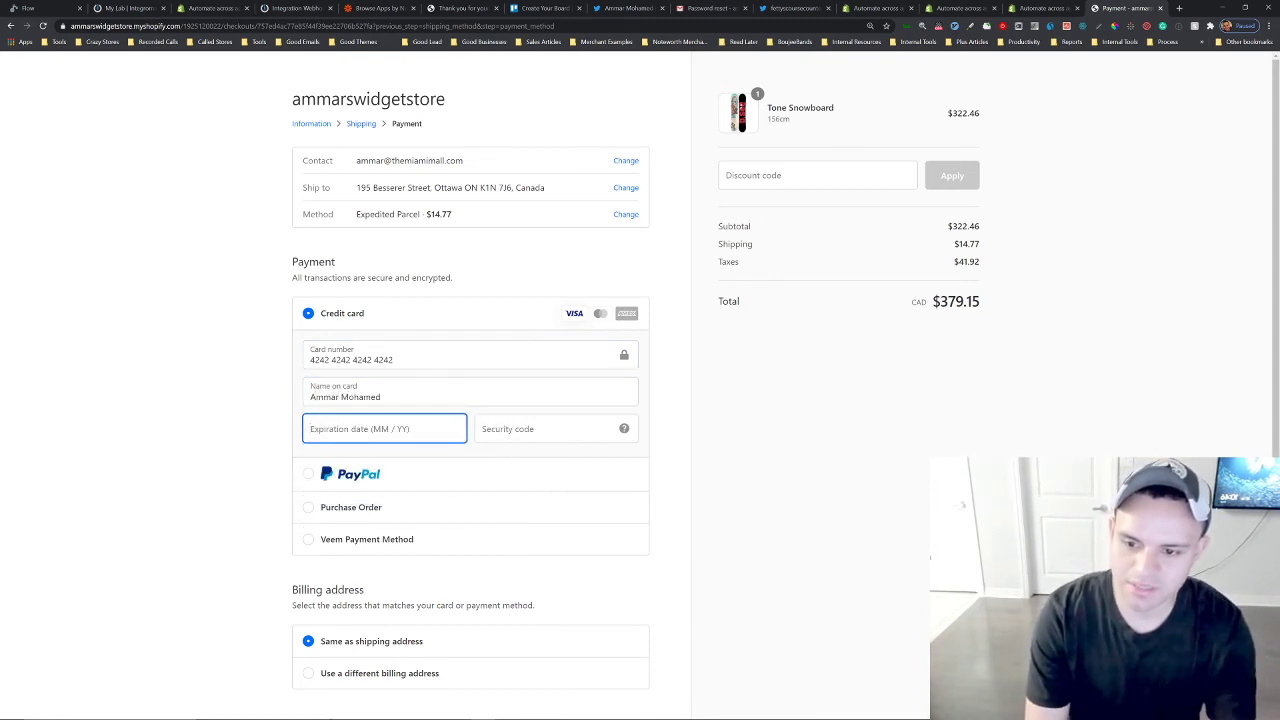
pyautogui.write('0722')
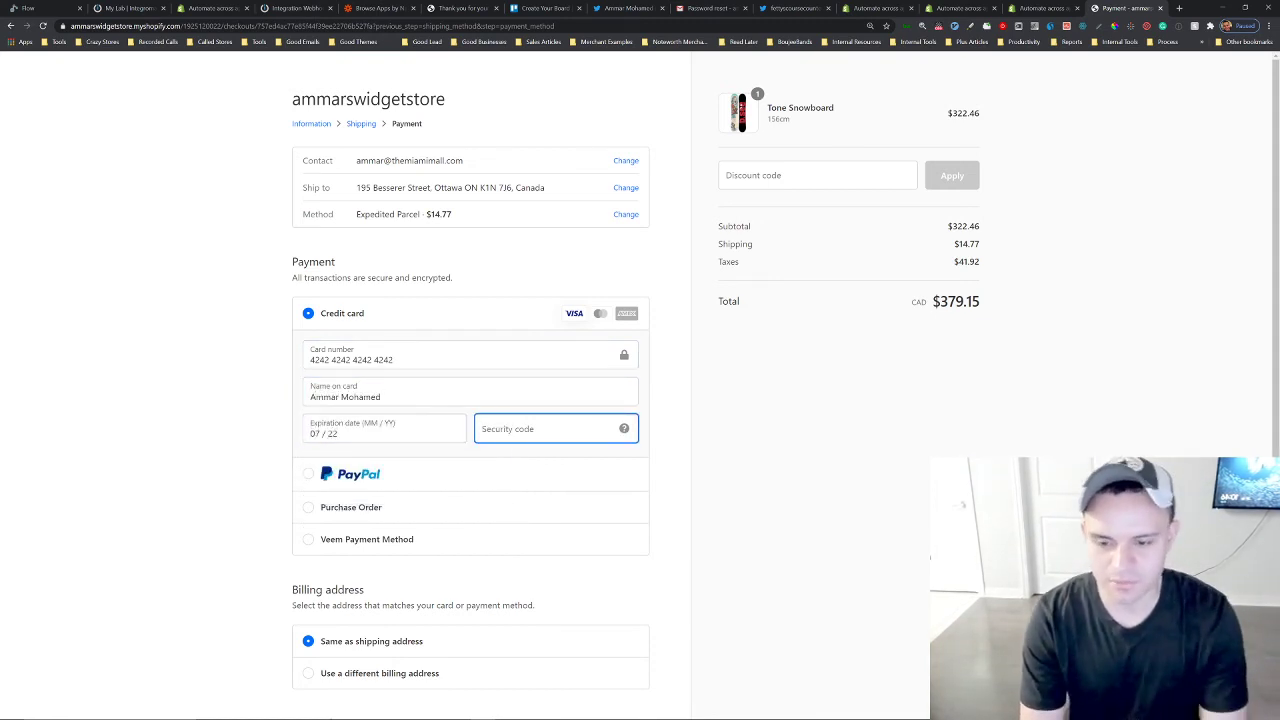
pyautogui.write('234')
# Pay now to place the snowboard test order.
pyautogui.click(810, 467)
pyautogui.scroll(-2, 817, 529)
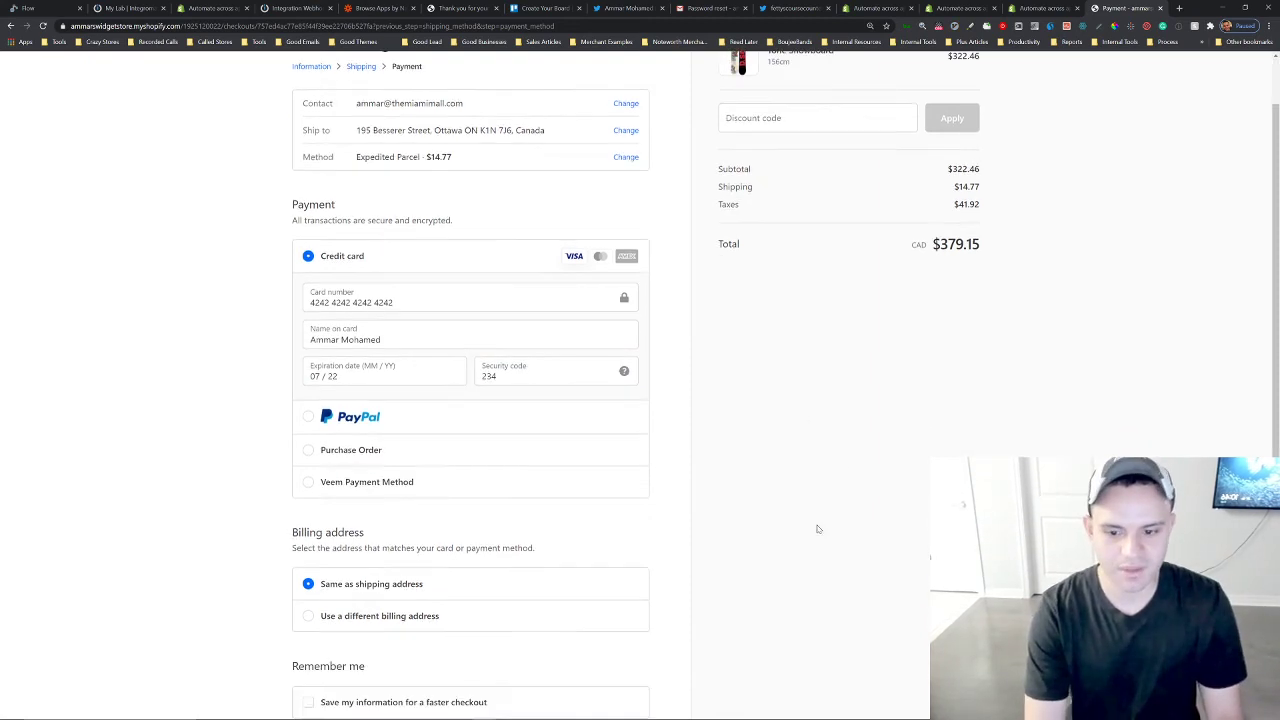
pyautogui.click(617, 637)
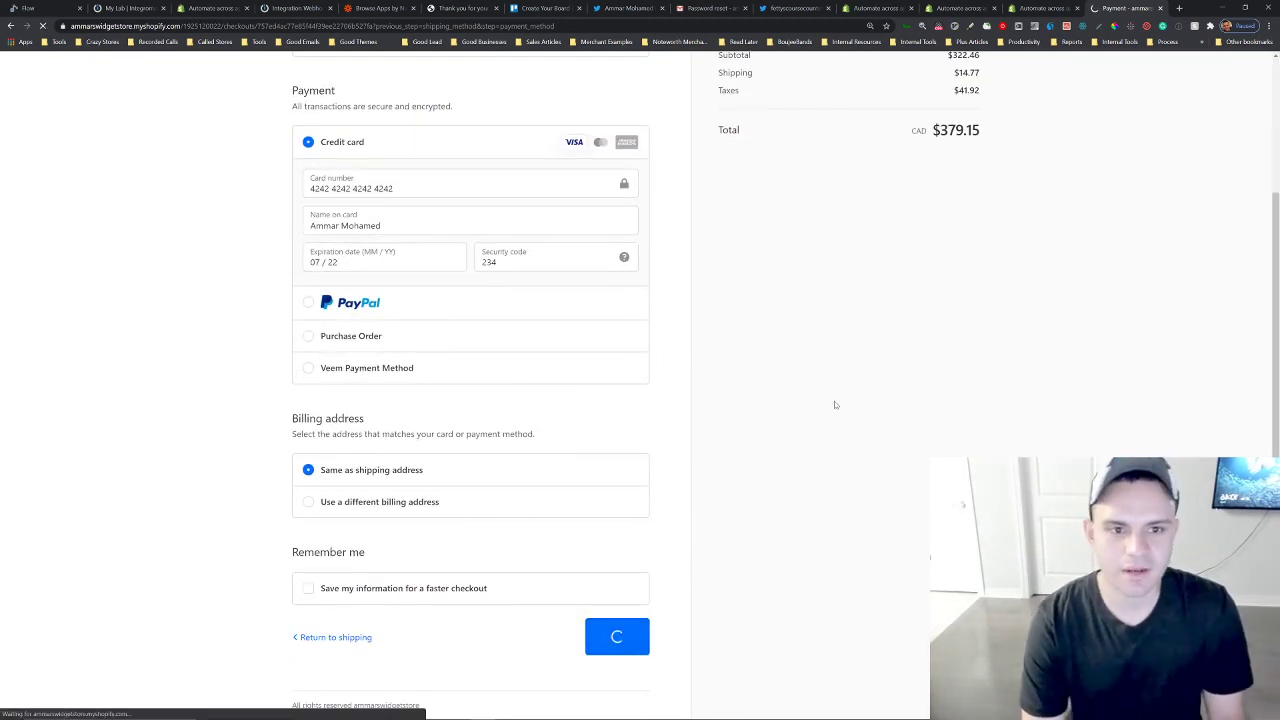
pyautogui.scroll(1, 834, 403)
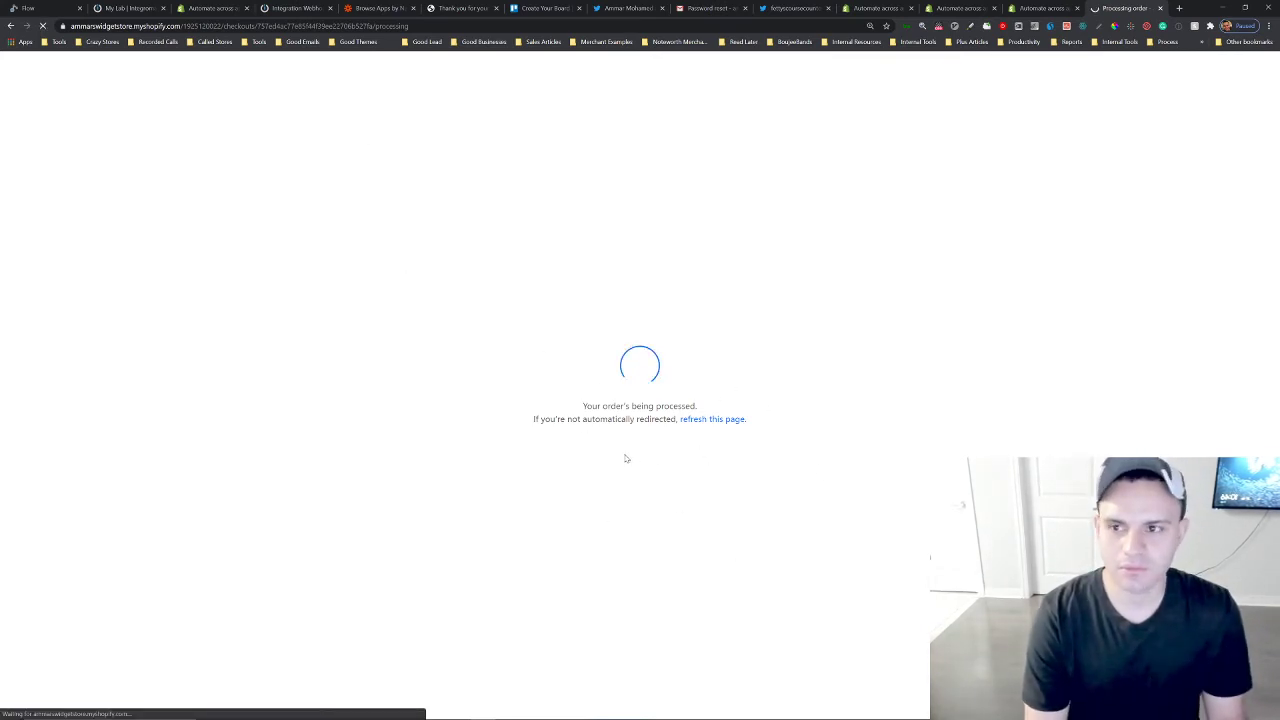
pyautogui.scroll(-1, 681, 430)
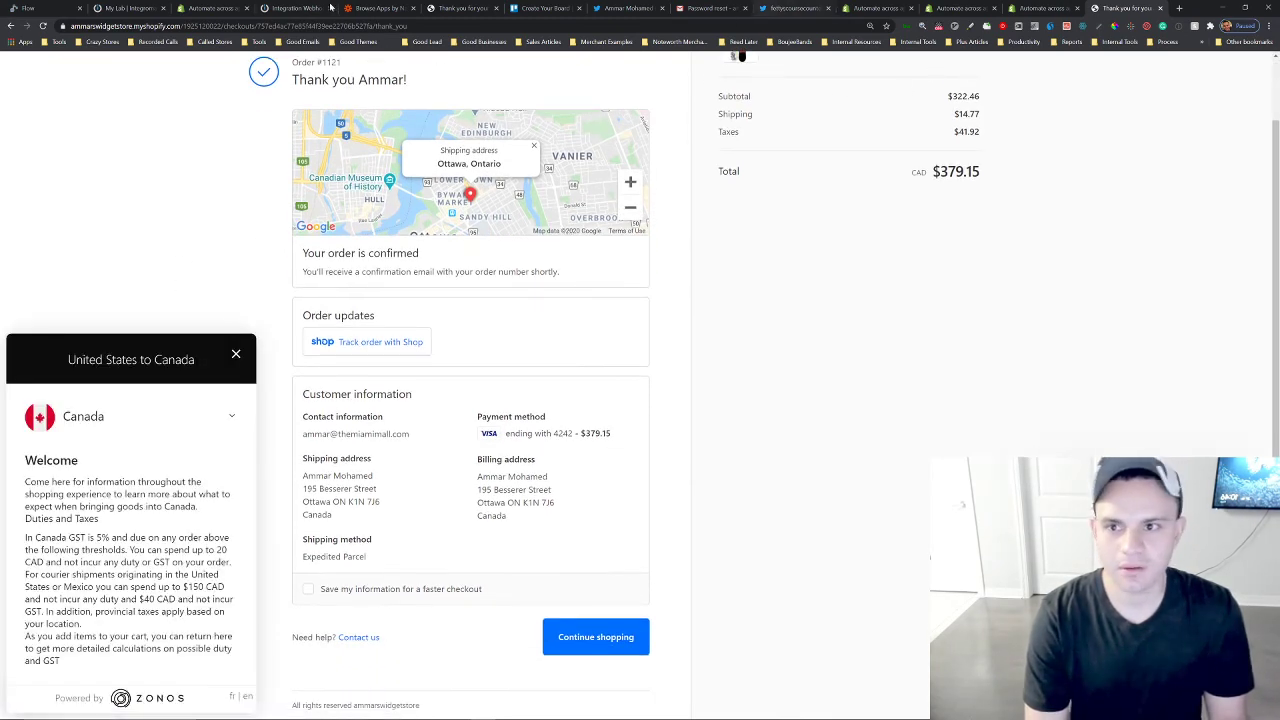
# Check the Integromat scenario run and the posted tweet on the Twitter profile.
pyautogui.click(284, 8)
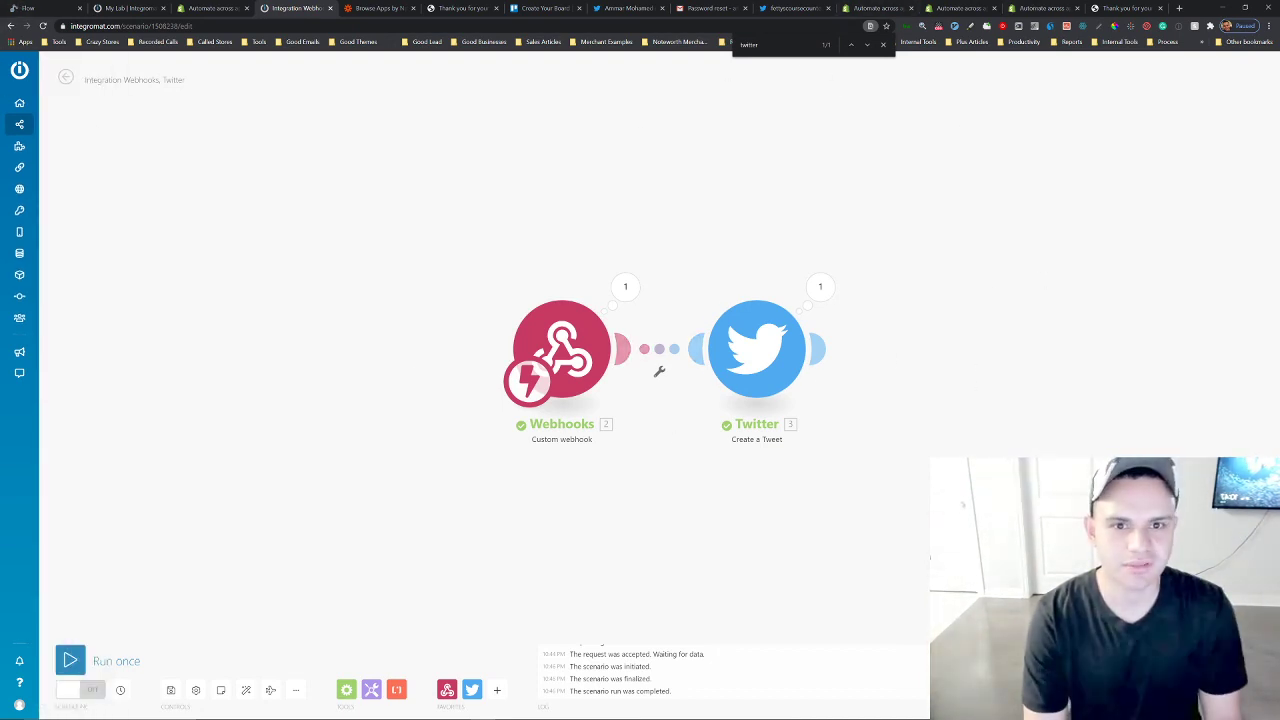
pyautogui.click(802, 9)
pyautogui.press('F5')
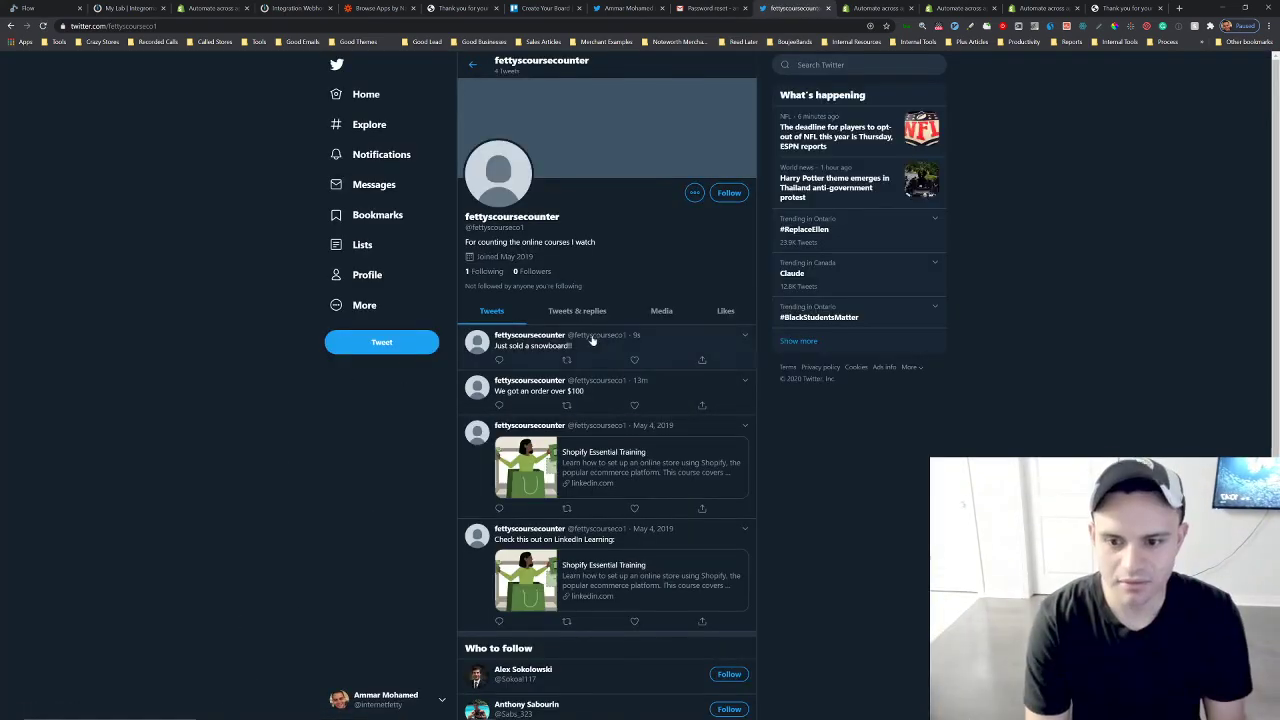
pyautogui.click(522, 357)
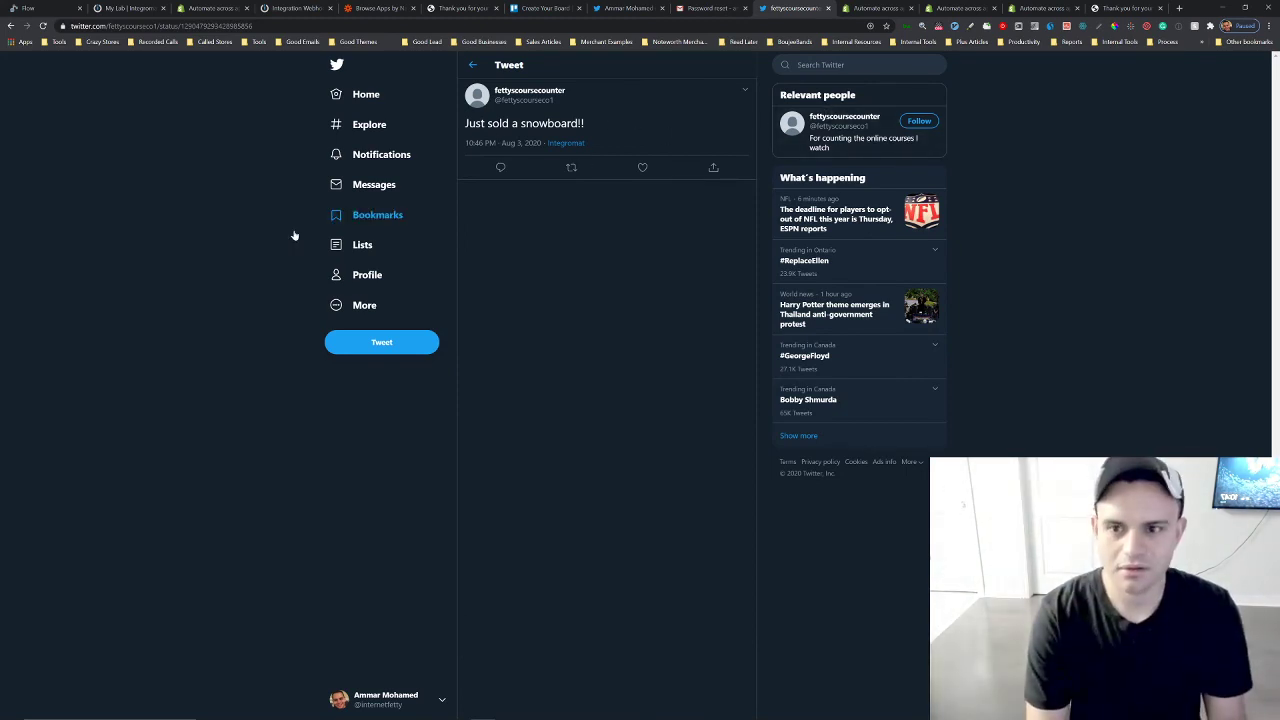
pyautogui.click(5, 7)
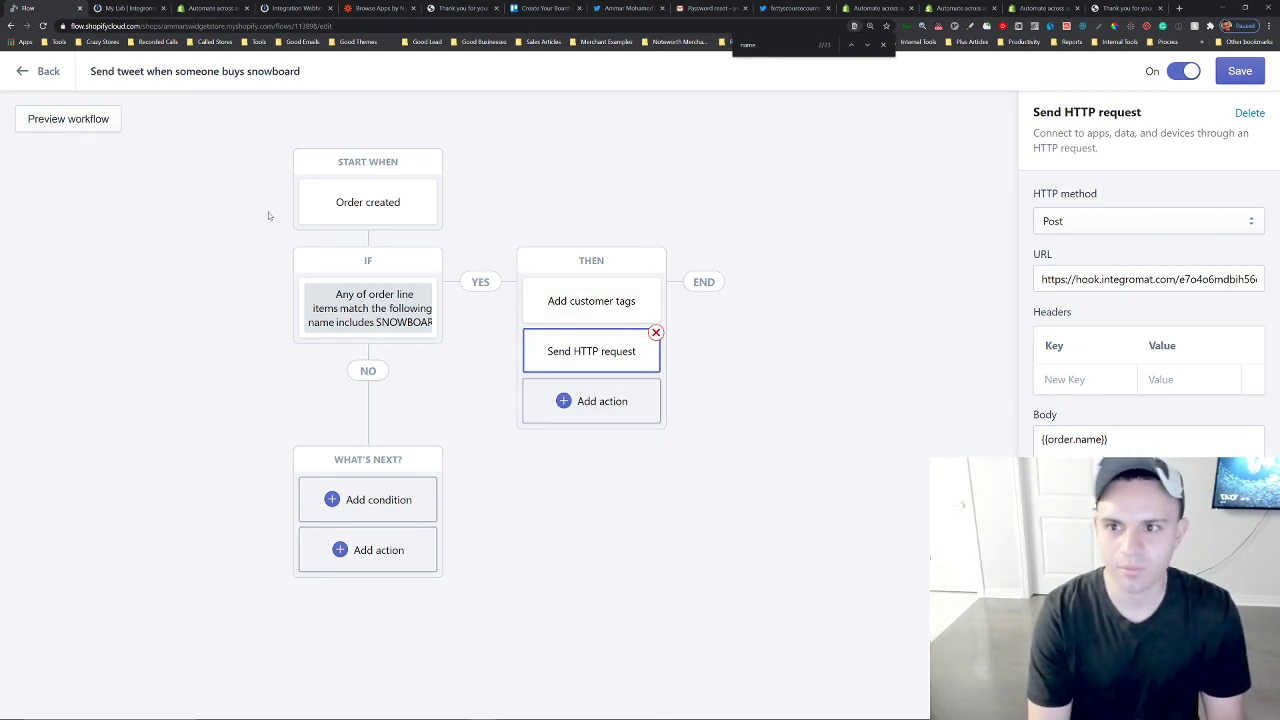
pyautogui.click(297, 9)
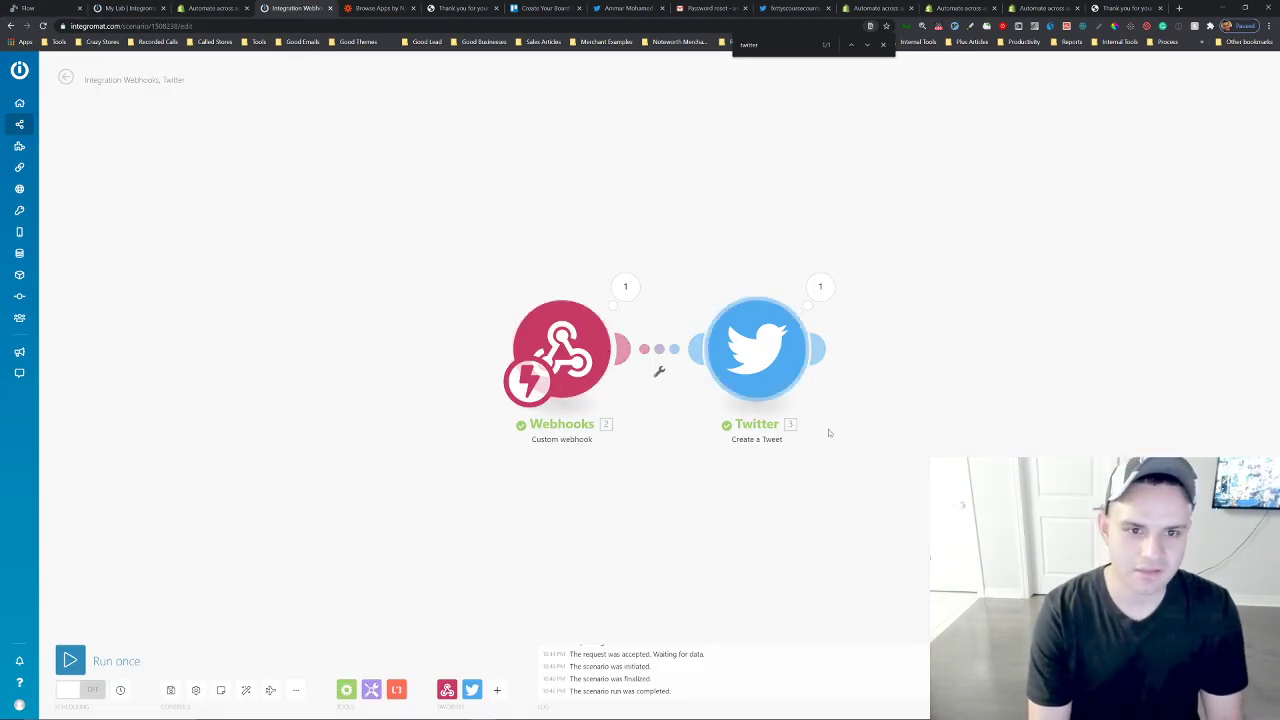
pyautogui.click(803, 10)
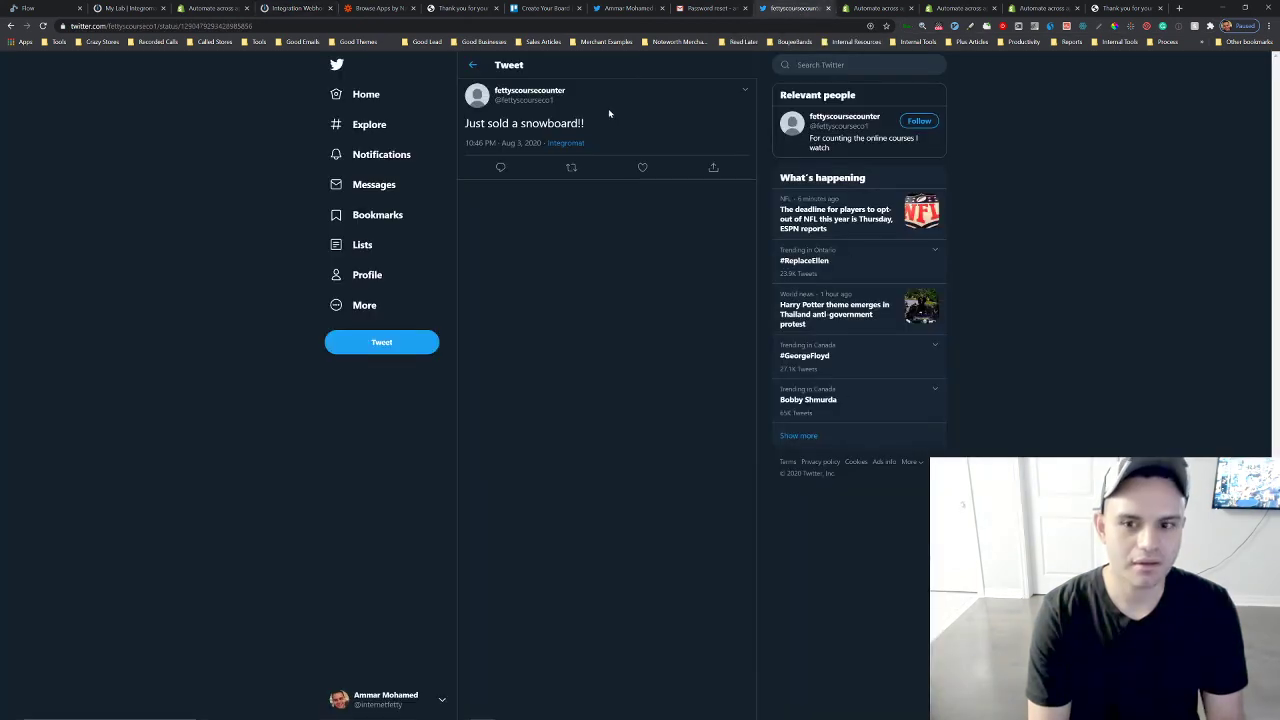